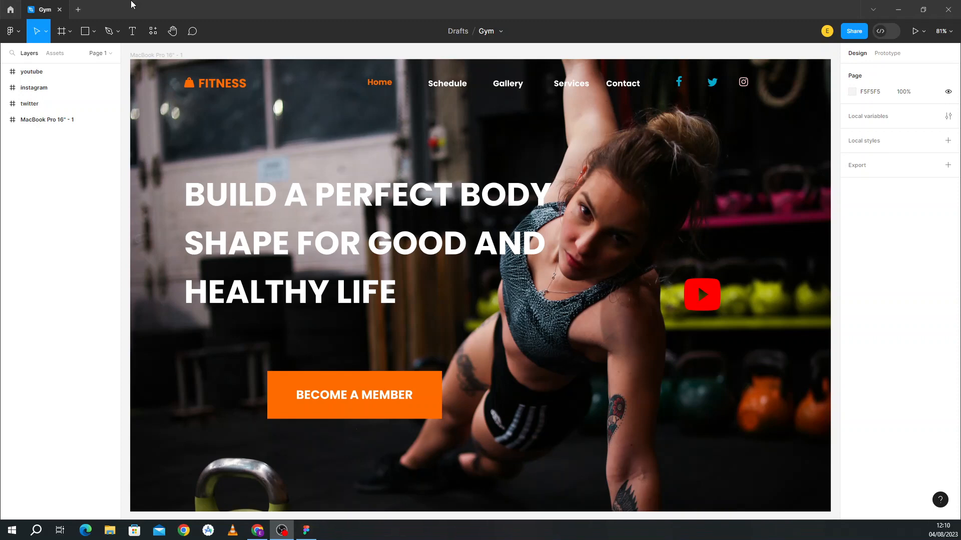
# Step: Create a new blank design file in a new tab and type gym_website as its name
pyautogui.click(79, 10)
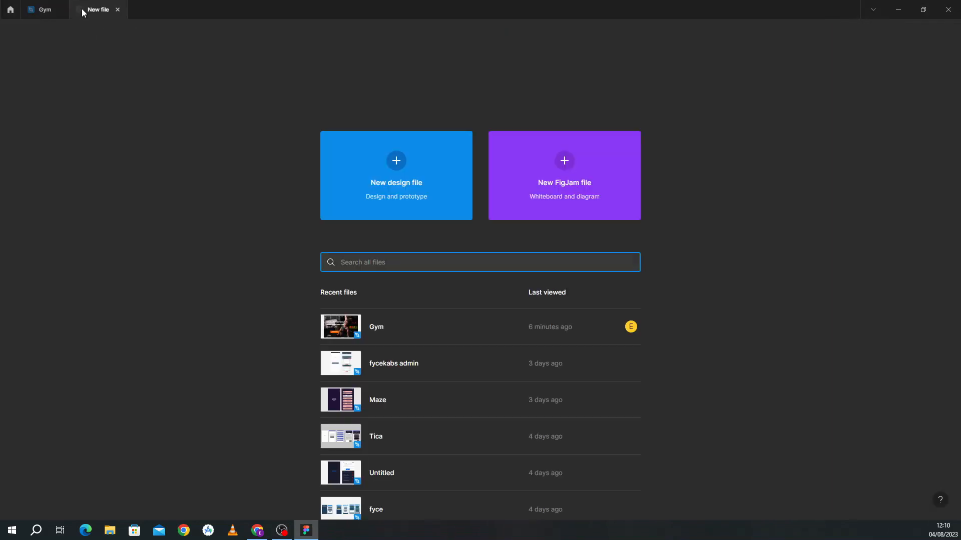
pyautogui.click(393, 176)
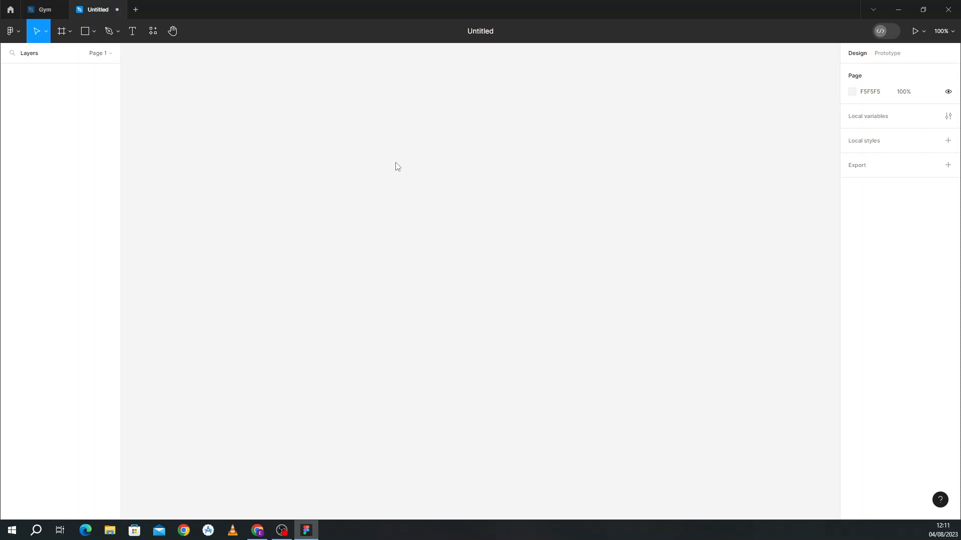
pyautogui.click(483, 36)
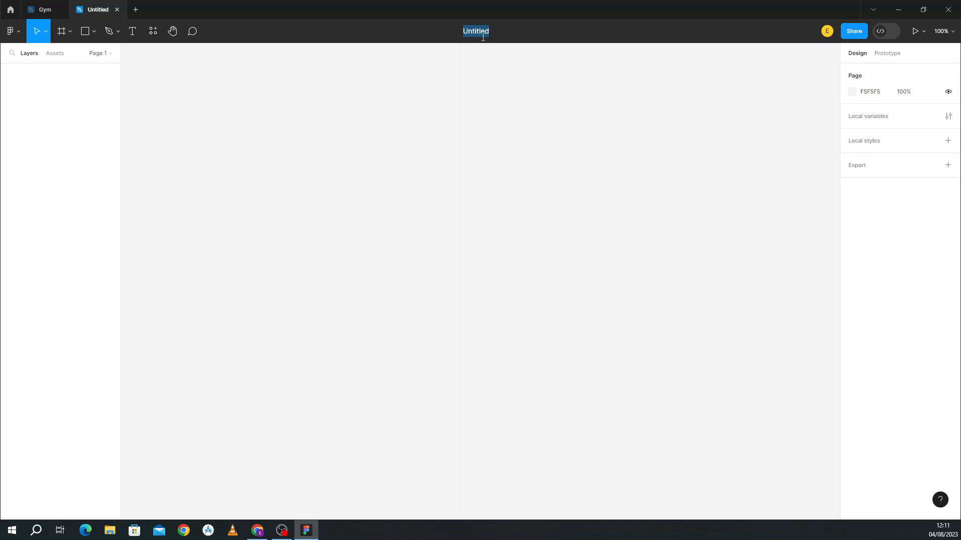
pyautogui.write('gy')
pyautogui.write('m')
pyautogui.write('.')
pyautogui.write('webs')
pyautogui.write('ite')
# Step: Confirm the gym_website name, add a 1512×982 MacBook Pro 14" frame, then view the Gym file
pyautogui.click(91, 35)
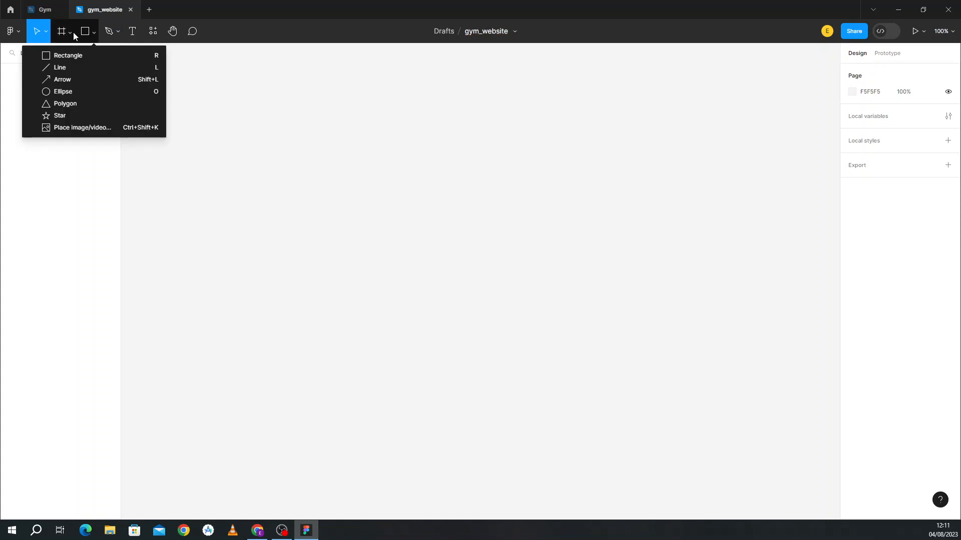
pyautogui.click(73, 32)
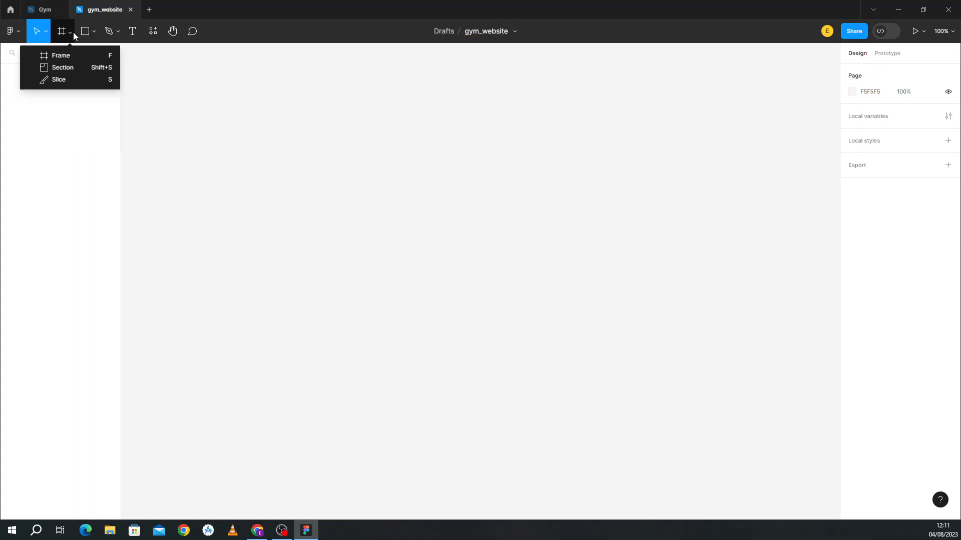
pyautogui.click(70, 58)
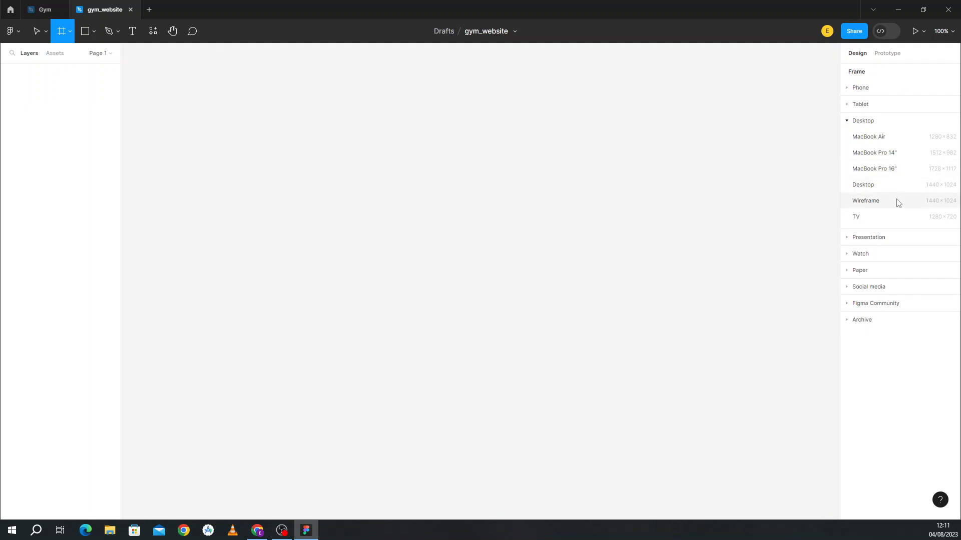
pyautogui.click(875, 153)
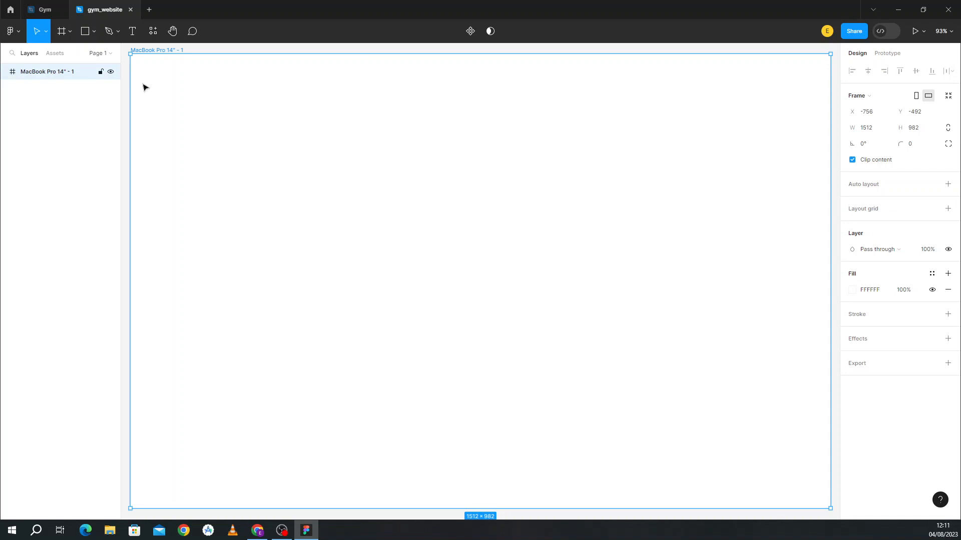
pyautogui.click(48, 8)
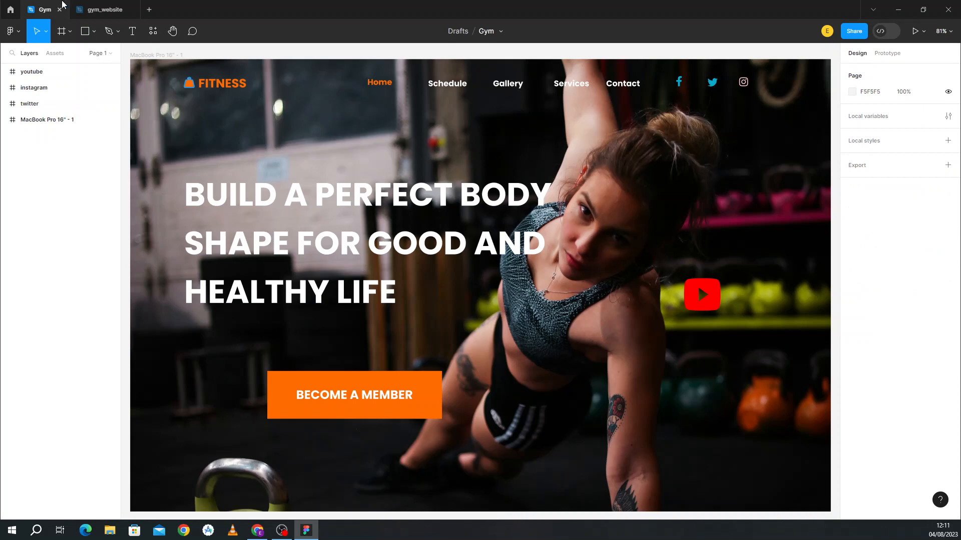
# Step: Back in gym_website, launch the Unsplash plugin from the frame's right-click Plugins menu
pyautogui.click(105, 9)
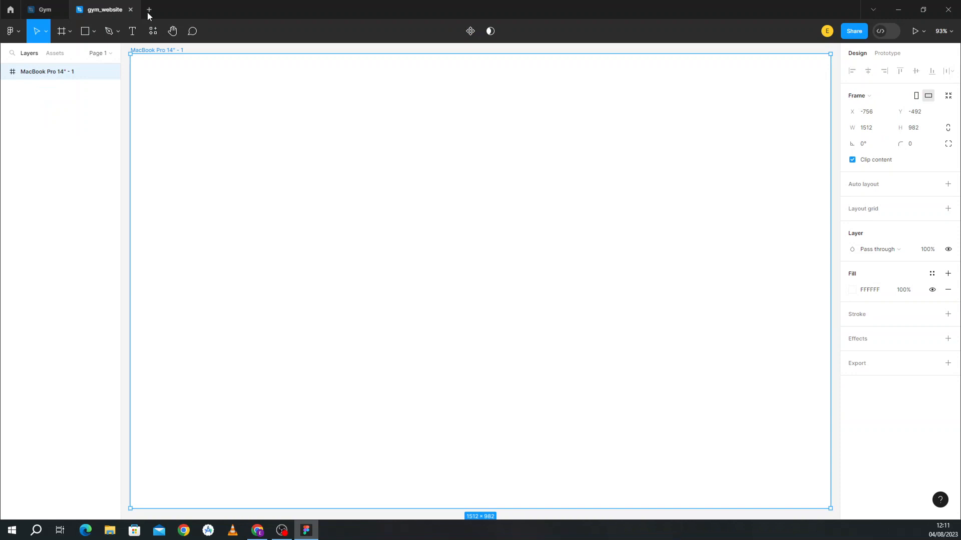
pyautogui.rightClick(375, 226)
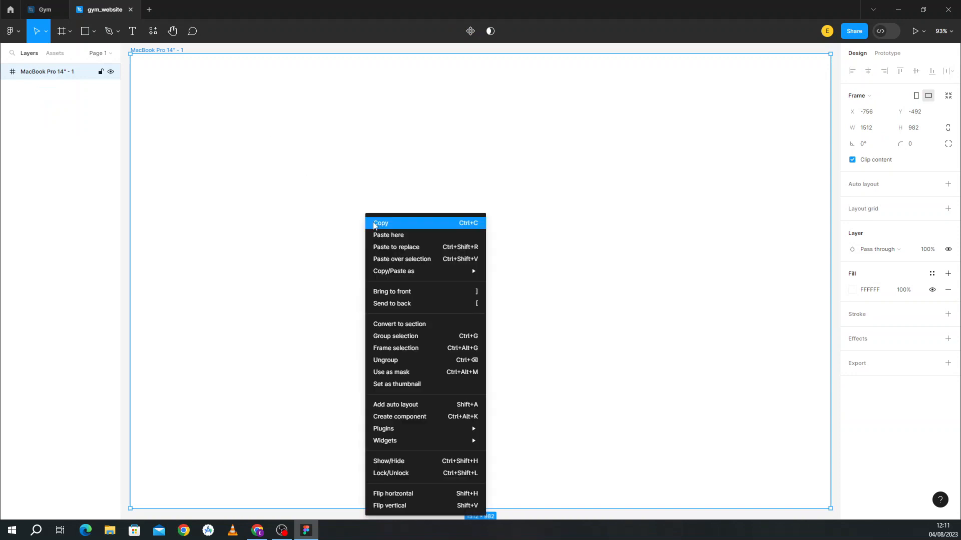
pyautogui.moveTo(463, 429)
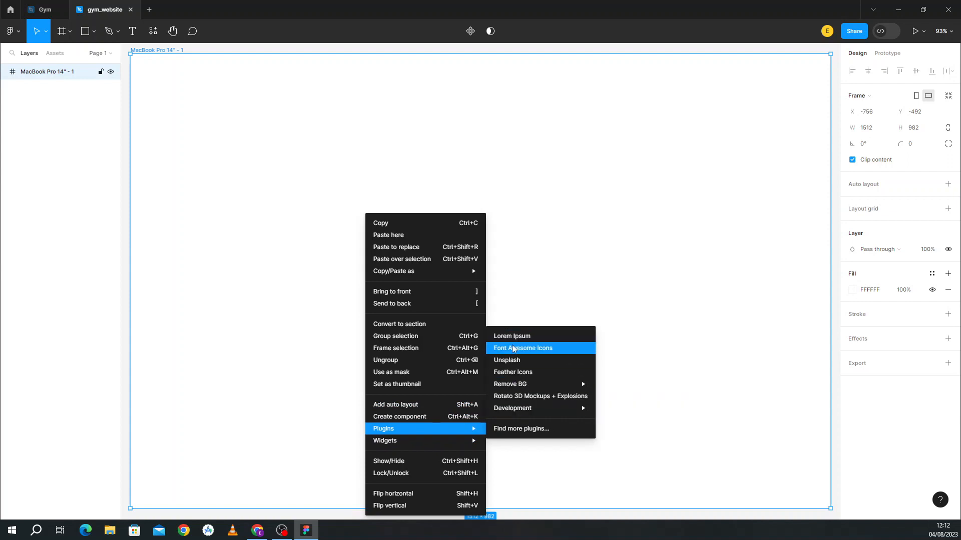
pyautogui.click(516, 361)
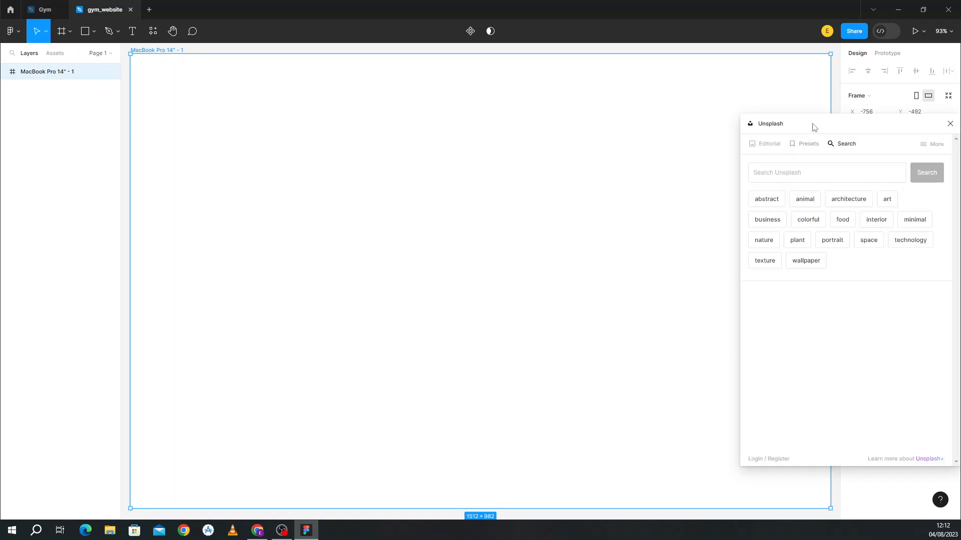
# Step: Move the Unsplash panel aside and search it for 'gym' photos
pyautogui.moveTo(812, 125); pyautogui.dragTo(660, 143)
pyautogui.click(627, 190)
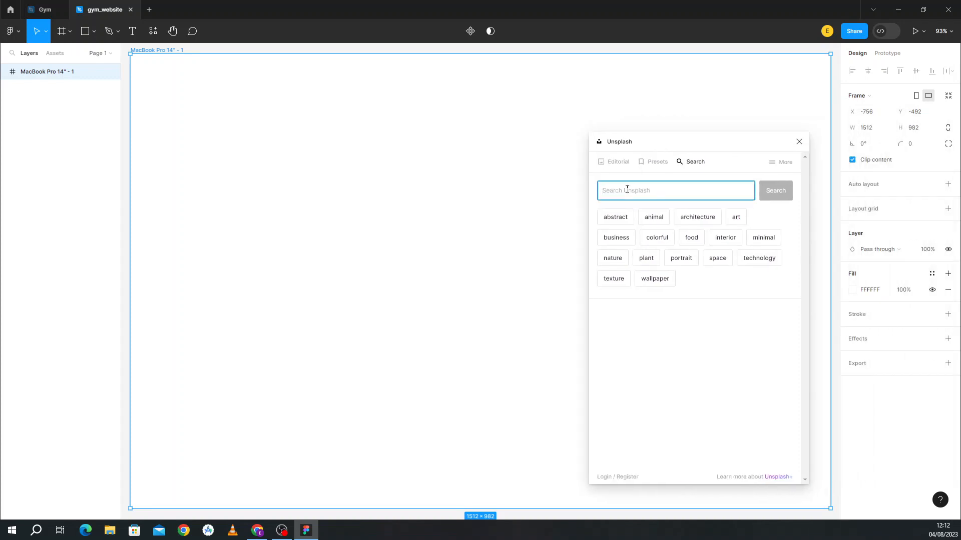
pyautogui.write('gy')
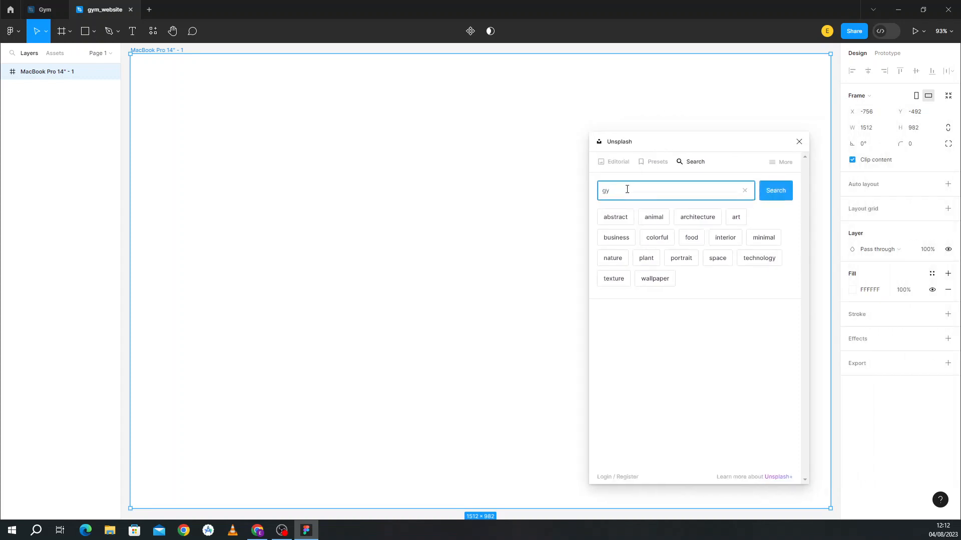
pyautogui.write('m')
pyautogui.click(771, 196)
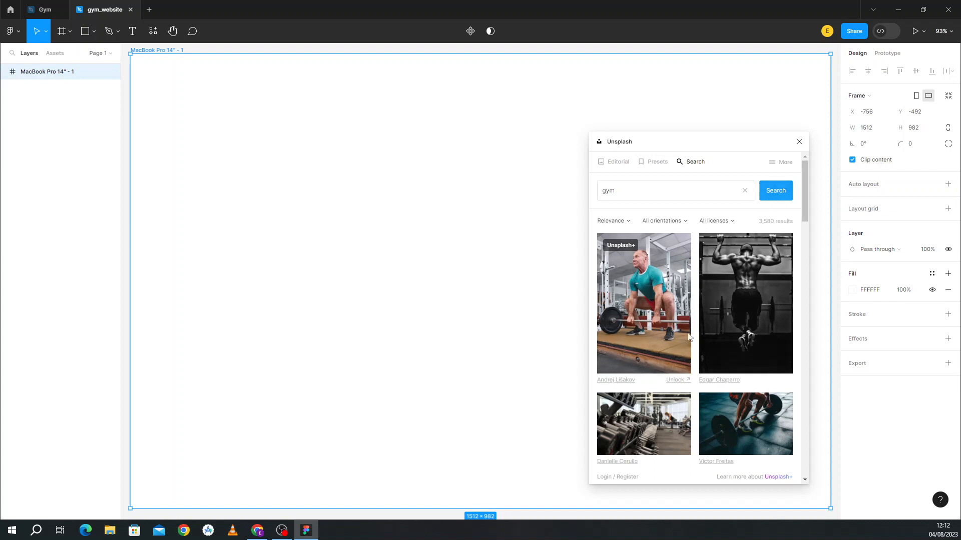
# Step: Insert the black-and-white cable pushdown photo into the frame and close the plugin
pyautogui.scroll(-5, 688, 337)
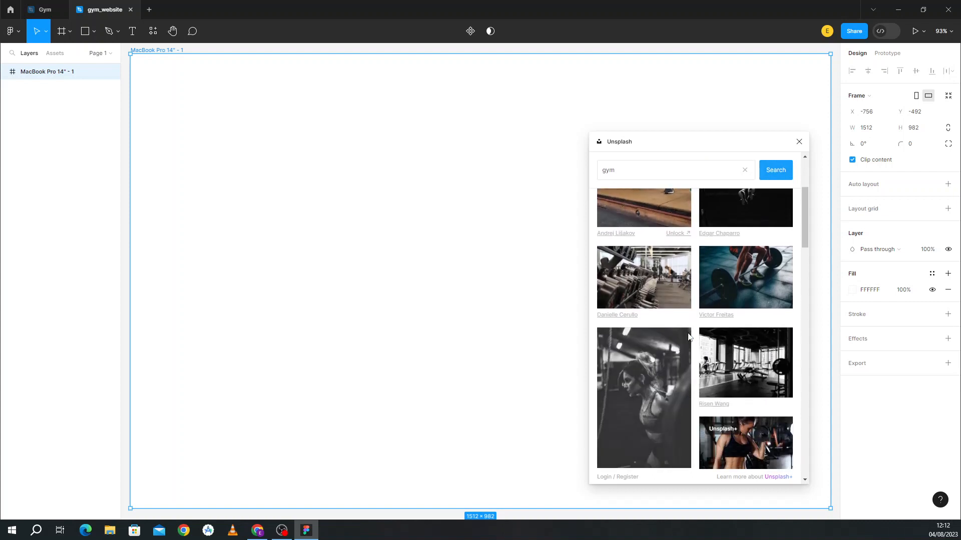
pyautogui.scroll(-6, 689, 337)
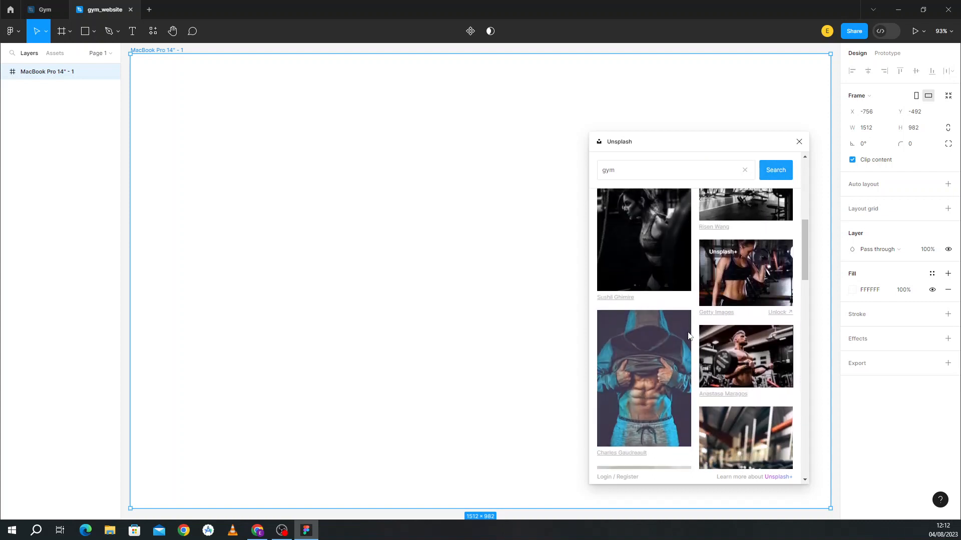
pyautogui.scroll(-1, 689, 337)
pyautogui.scroll(8, 688, 337)
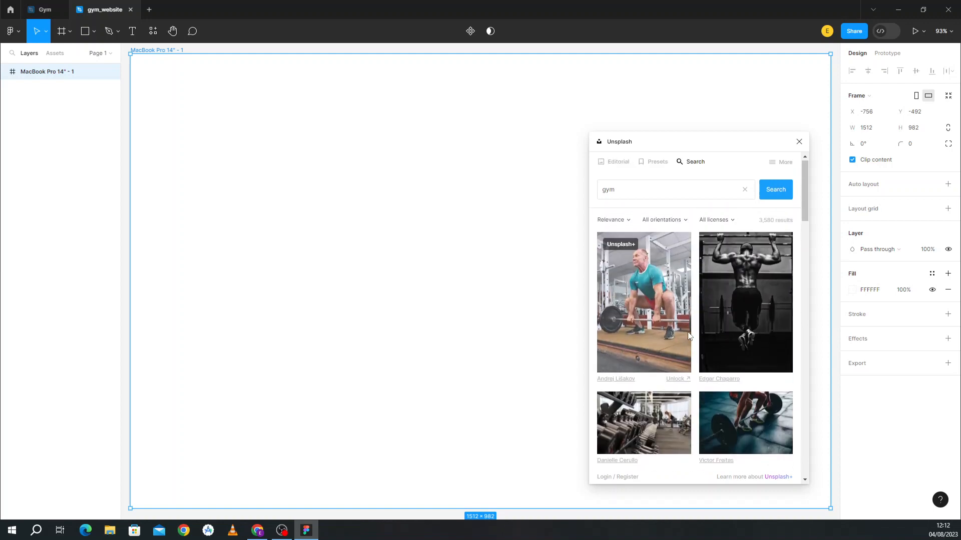
pyautogui.scroll(-4, 689, 337)
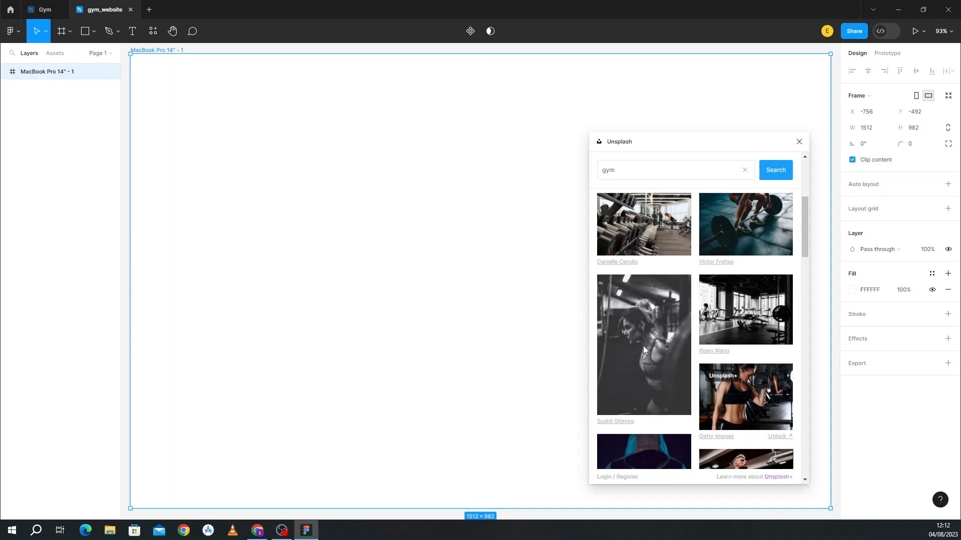
pyautogui.scroll(-10, 644, 349)
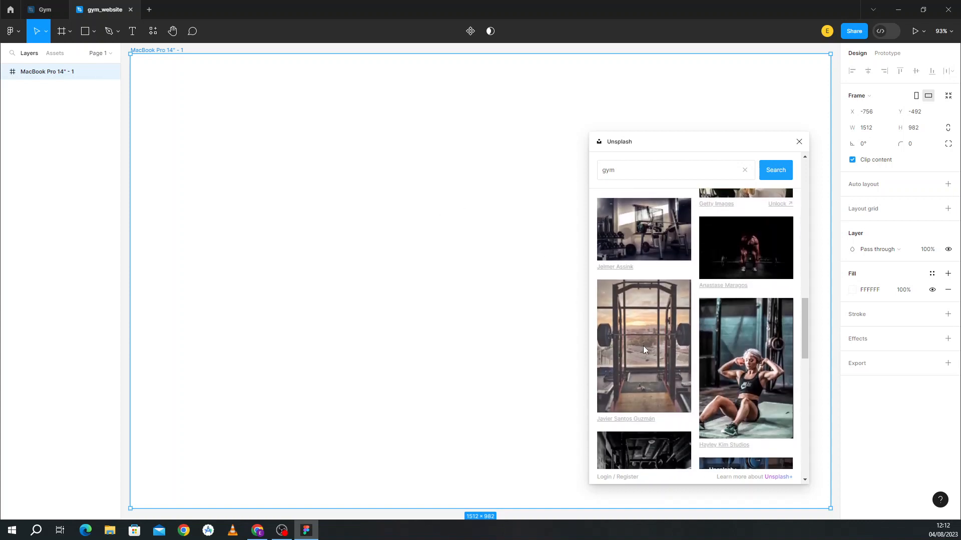
pyautogui.scroll(-10, 644, 350)
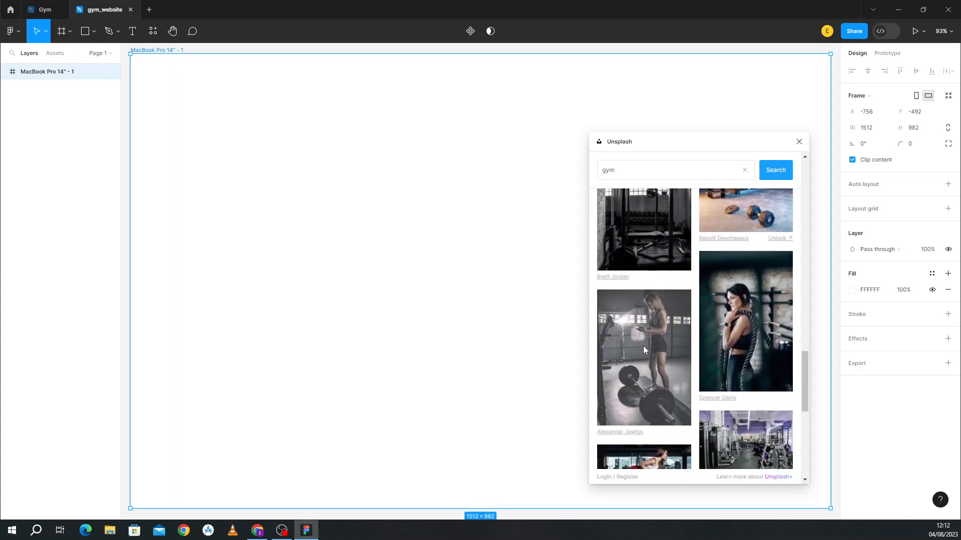
pyautogui.scroll(-10, 643, 349)
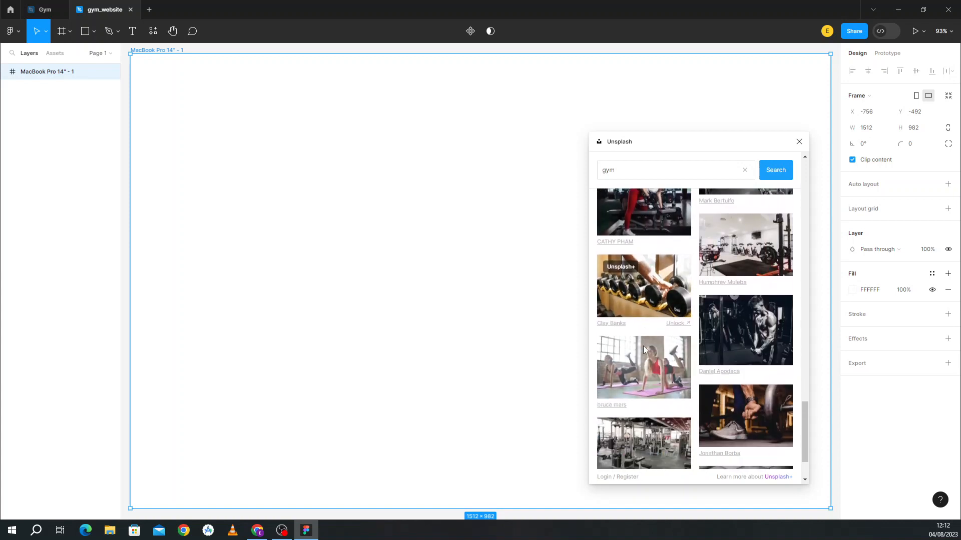
pyautogui.scroll(-3, 644, 349)
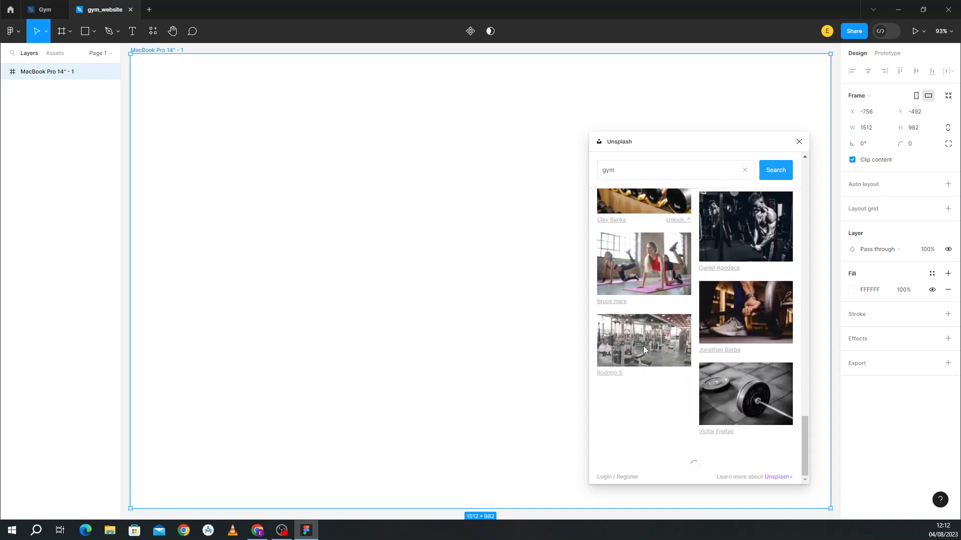
pyautogui.scroll(-3, 645, 349)
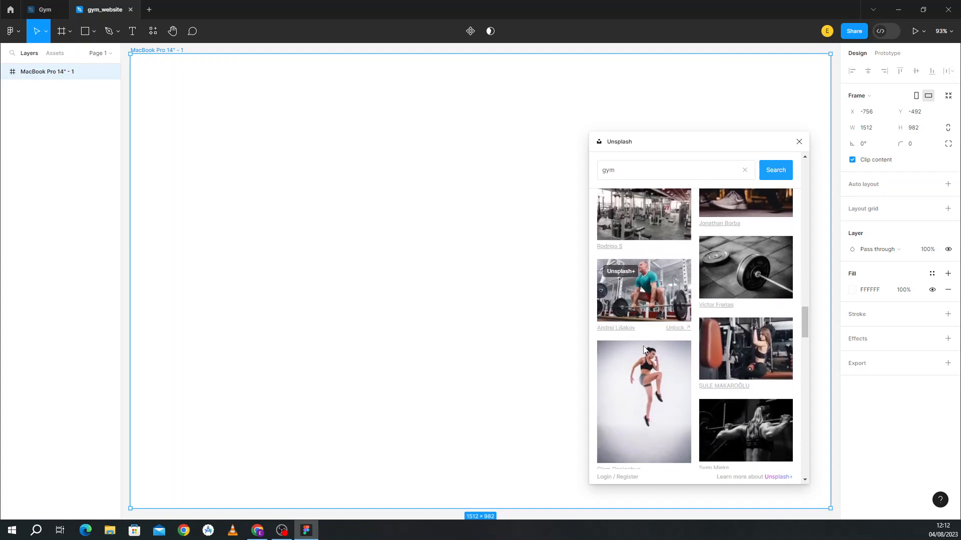
pyautogui.scroll(5, 644, 350)
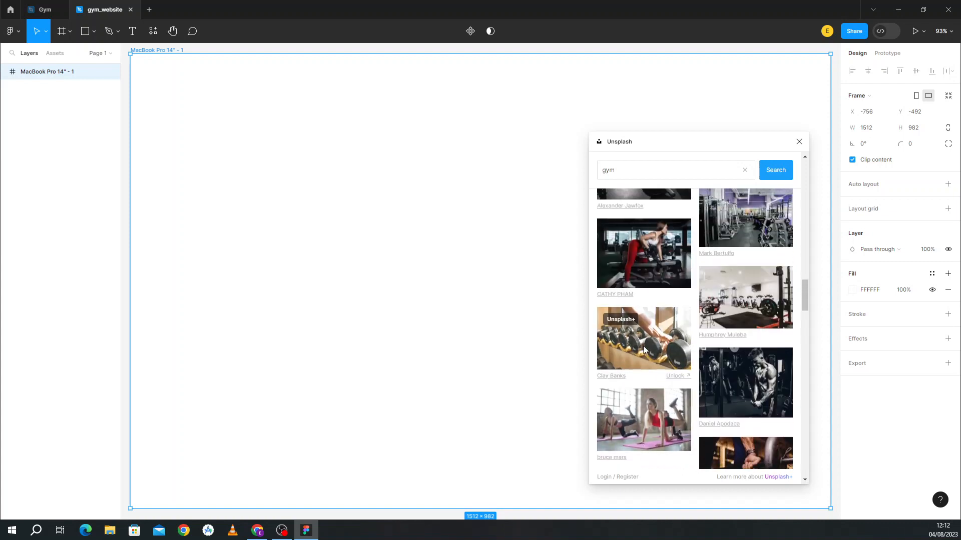
pyautogui.click(756, 391)
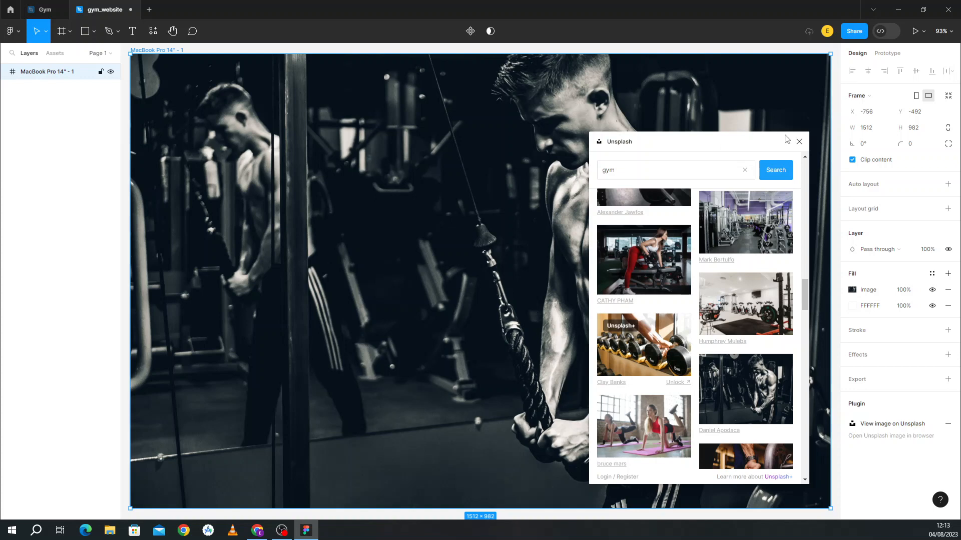
pyautogui.click(799, 142)
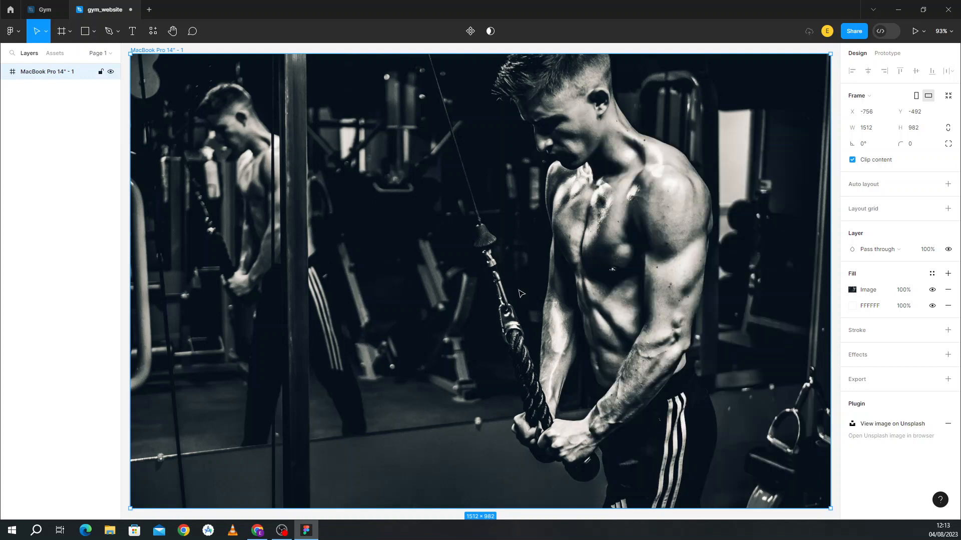
pyautogui.scroll(1, 521, 294)
pyautogui.scroll(-2, 521, 294)
pyautogui.scroll(2, 522, 294)
pyautogui.scroll(-1, 521, 294)
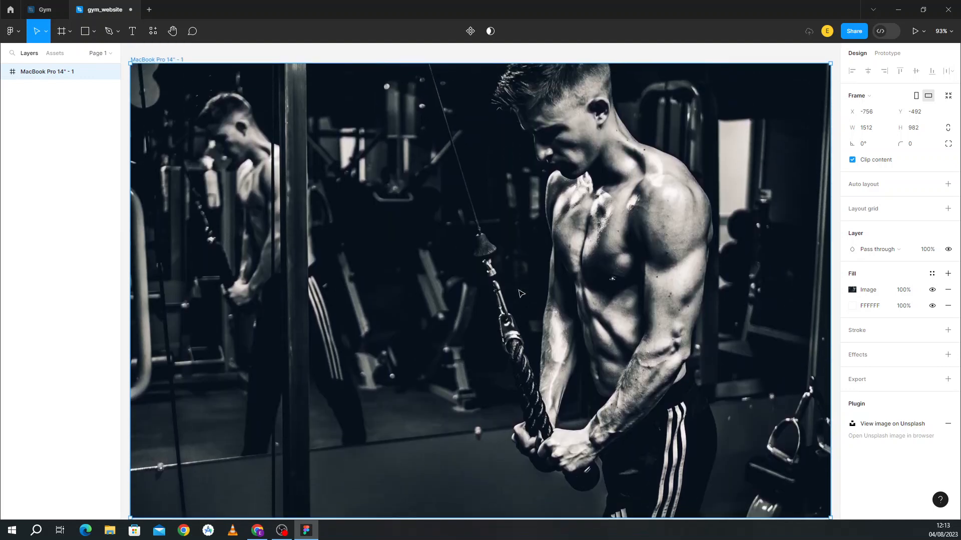
# Step: Compare the Gym reference design against the gym_website file
pyautogui.click(45, 9)
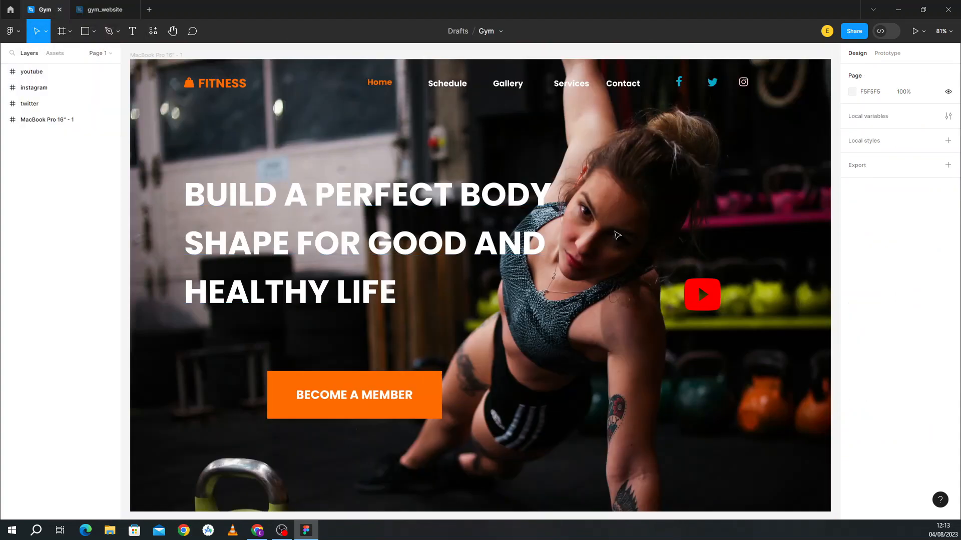
pyautogui.click(120, 8)
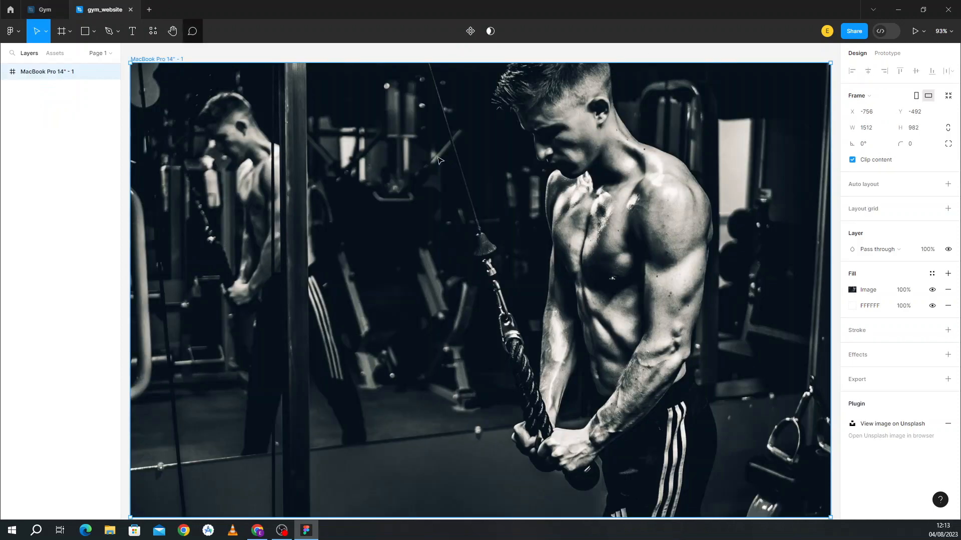
pyautogui.click(46, 7)
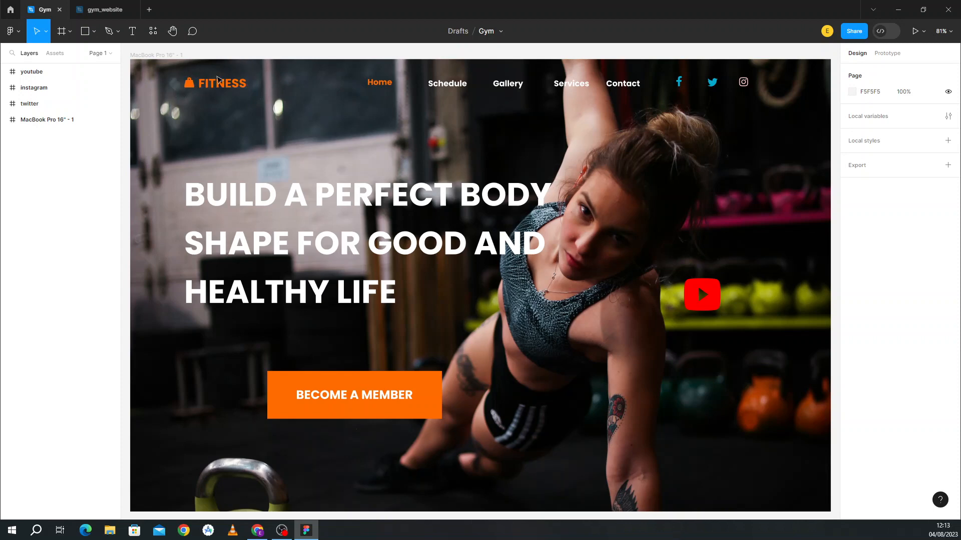
pyautogui.click(88, 6)
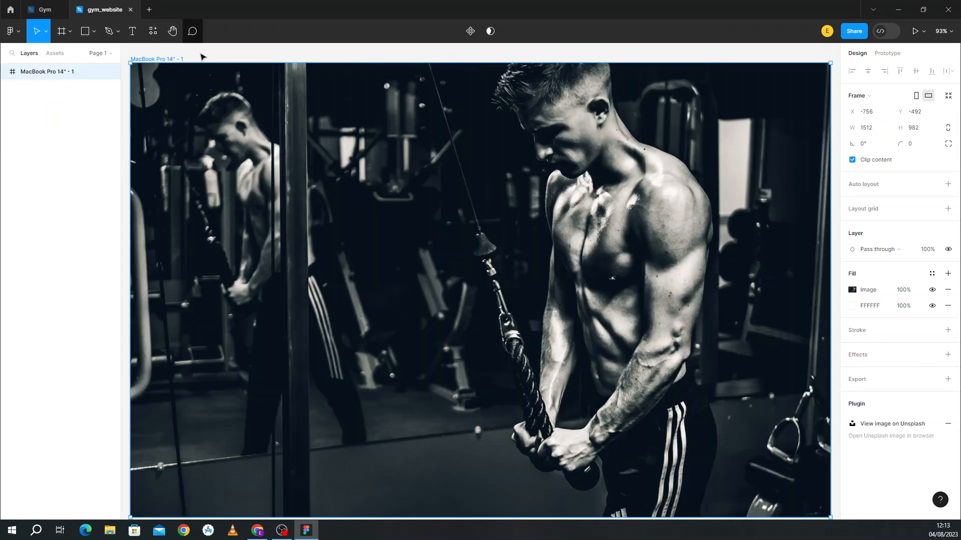
# Step: Add a FITNESS text layer near the frame's top-left, checking the reference logo's text styling
pyautogui.click(133, 31)
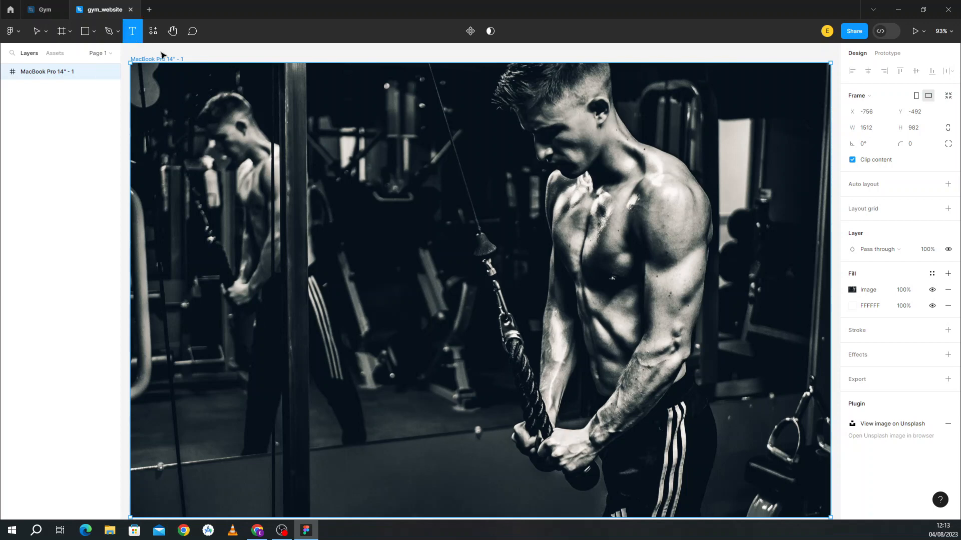
pyautogui.click(186, 83)
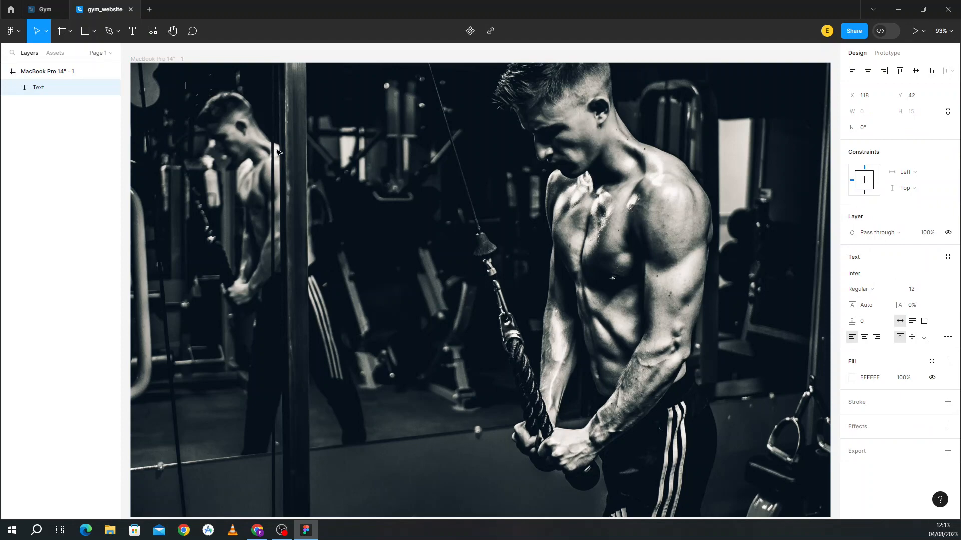
pyautogui.click(44, 9)
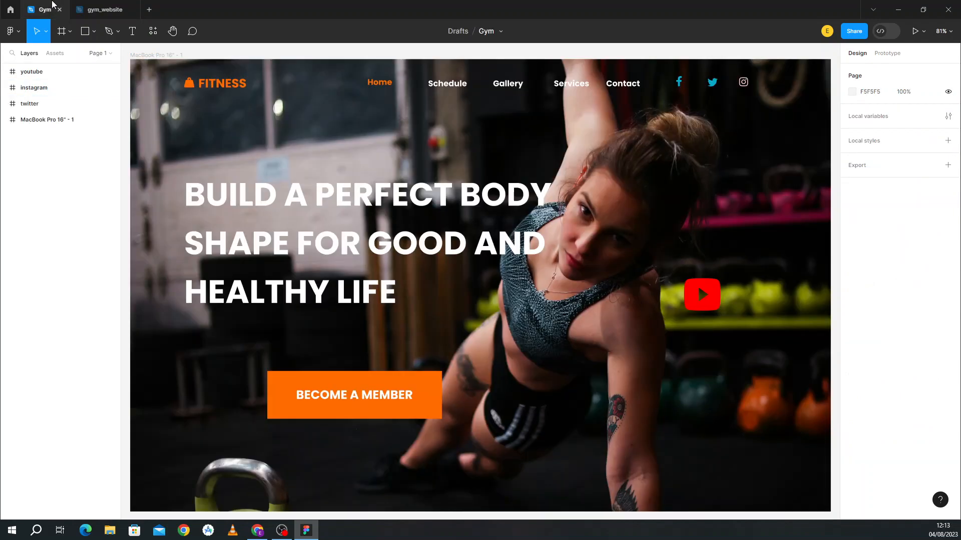
pyautogui.click(81, 7)
pyautogui.write('F')
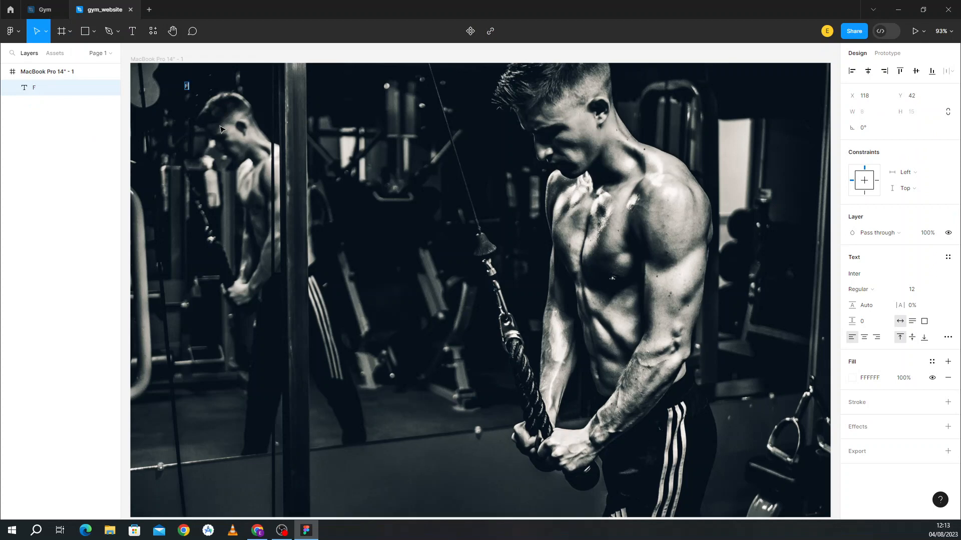
pyautogui.write('ITNESS')
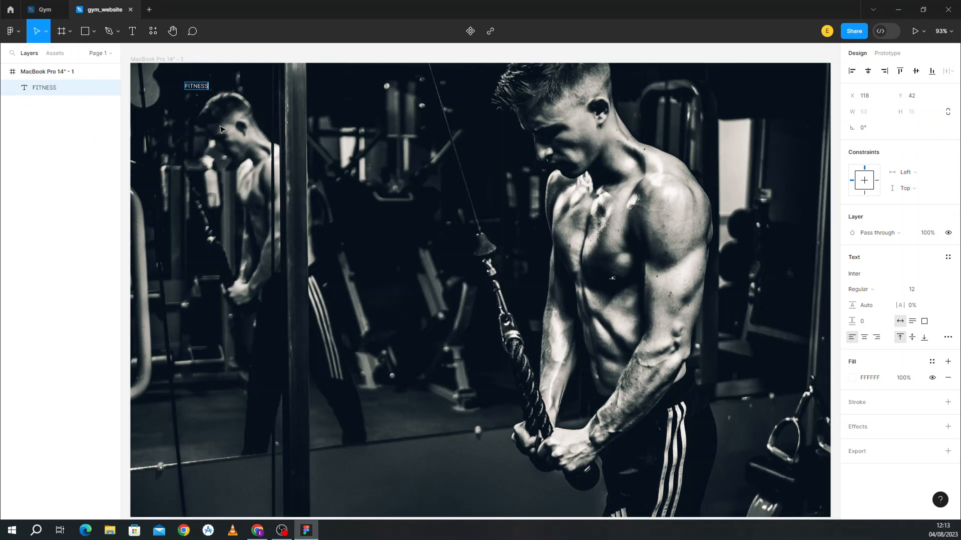
pyautogui.click(50, 9)
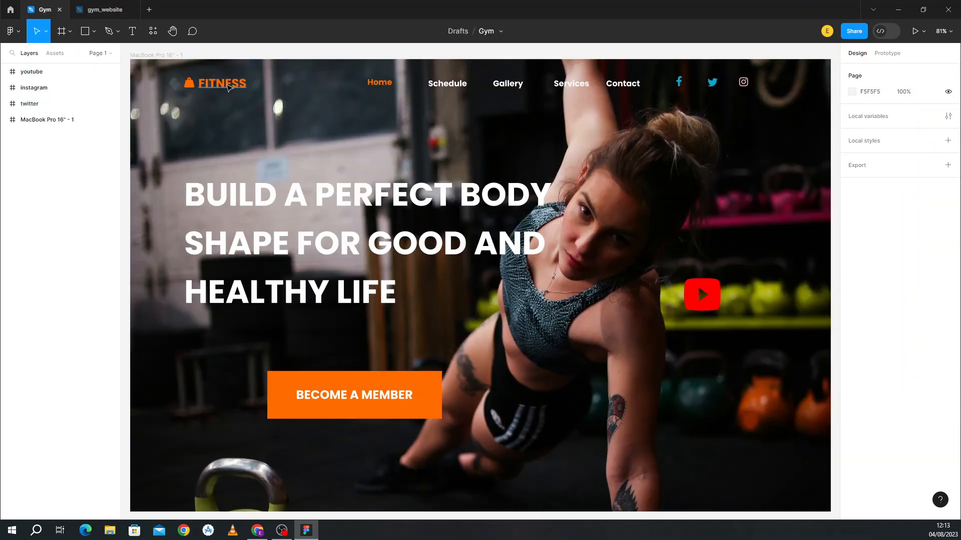
pyautogui.click(228, 88)
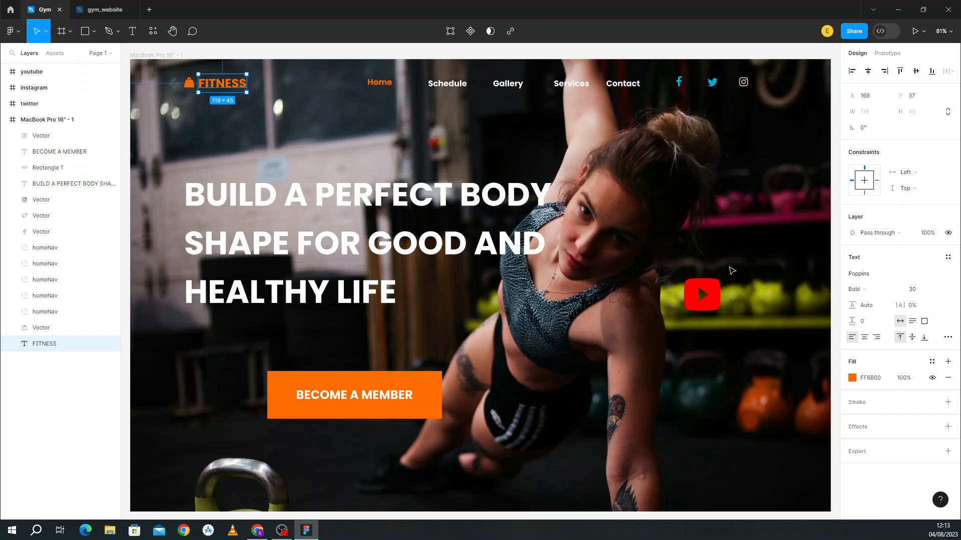
pyautogui.click(103, 10)
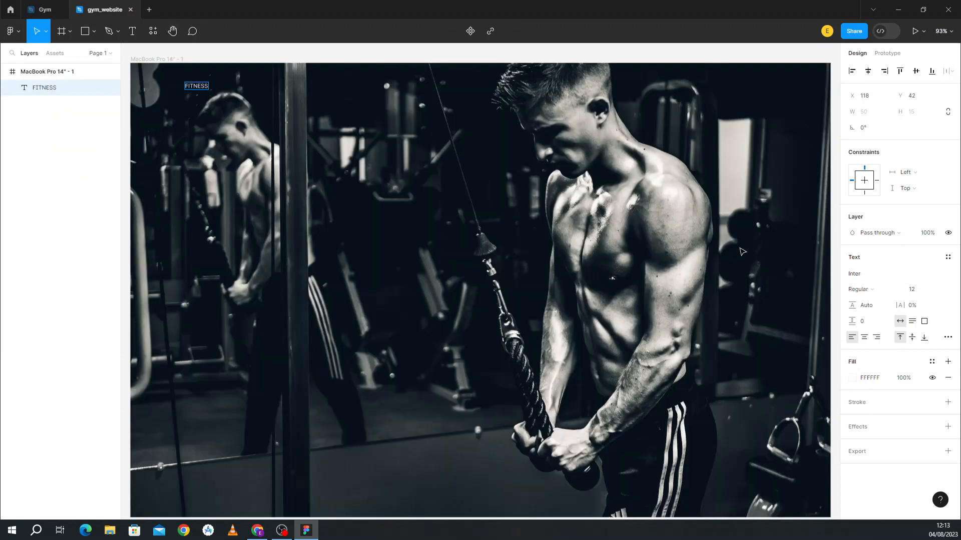
# Step: Try setting FITNESS to Poppins Bold while editing, then select the text as an object
pyautogui.click(875, 276)
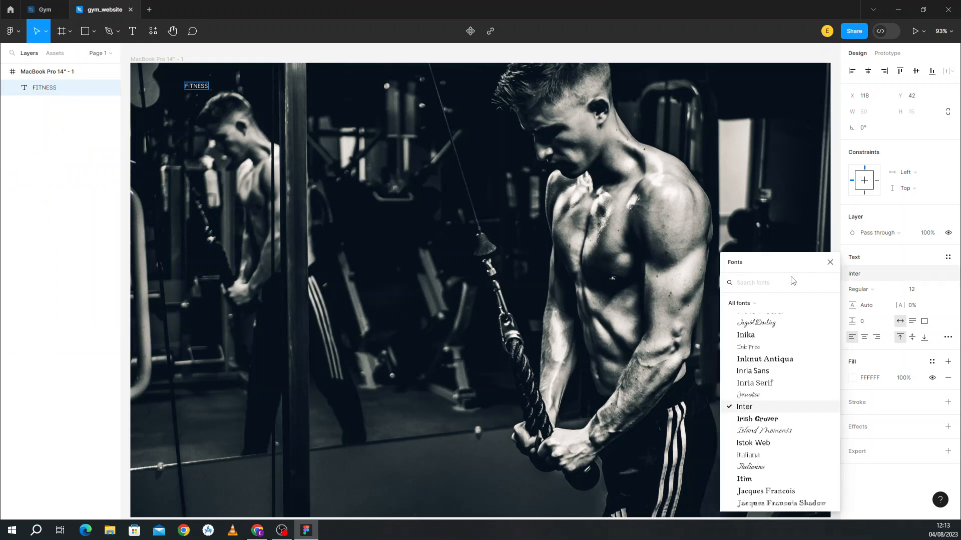
pyautogui.write('POPP')
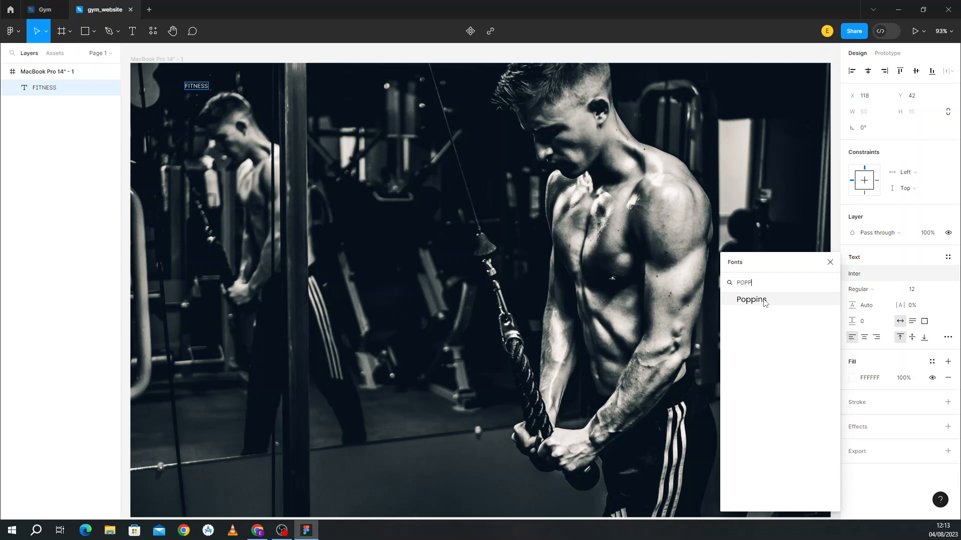
pyautogui.click(765, 301)
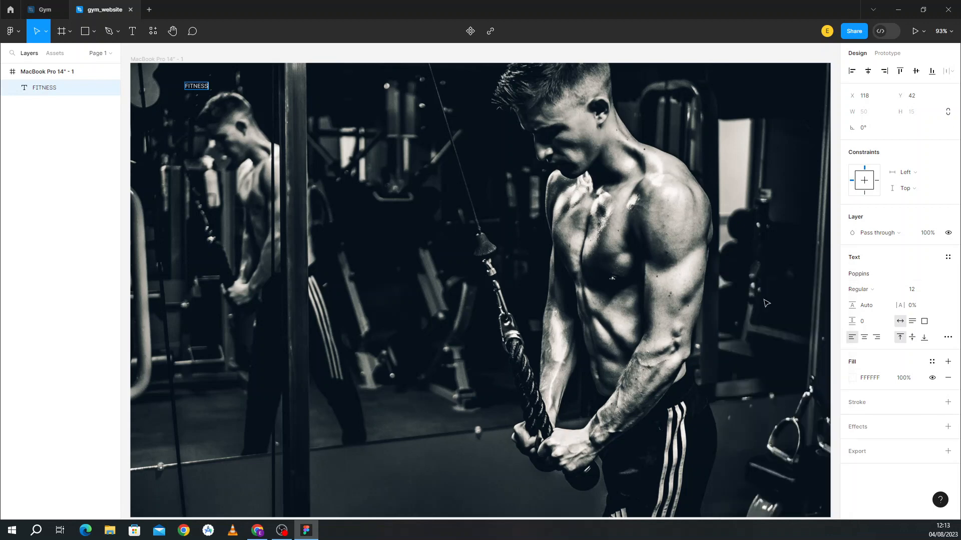
pyautogui.click(879, 288)
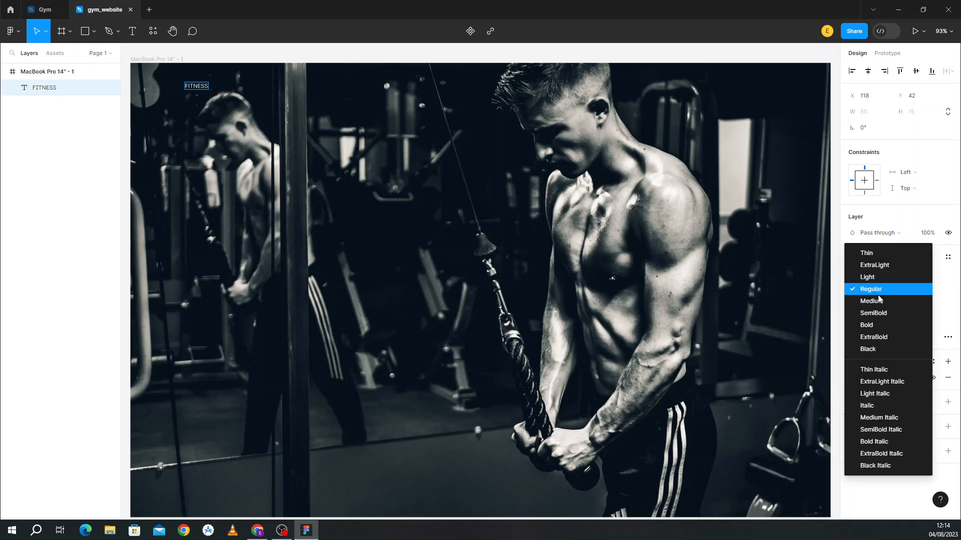
pyautogui.click(875, 327)
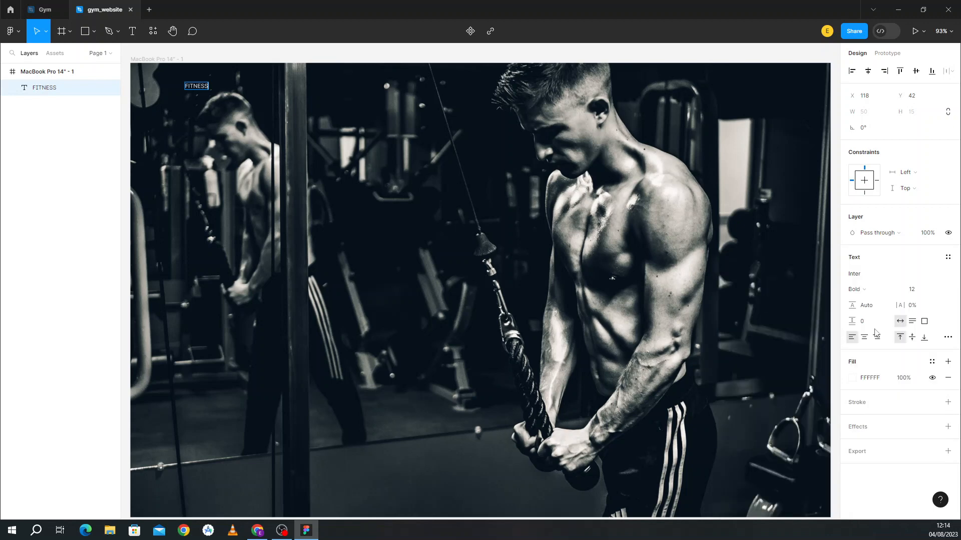
pyautogui.click(923, 295)
pyautogui.click(552, 241)
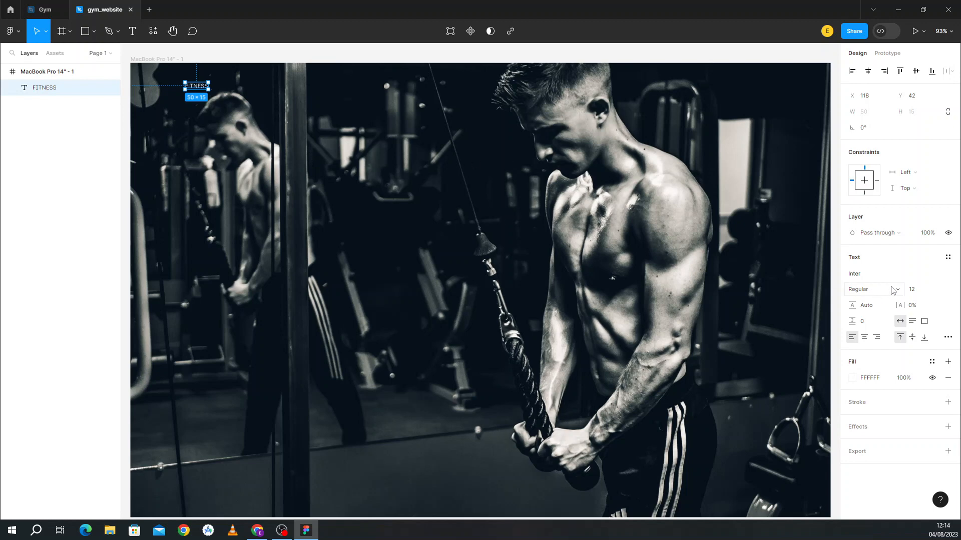
# Step: Make FITNESS Poppins Bold at size 30 and nudge it up-left to X 112, Y 29
pyautogui.click(878, 274)
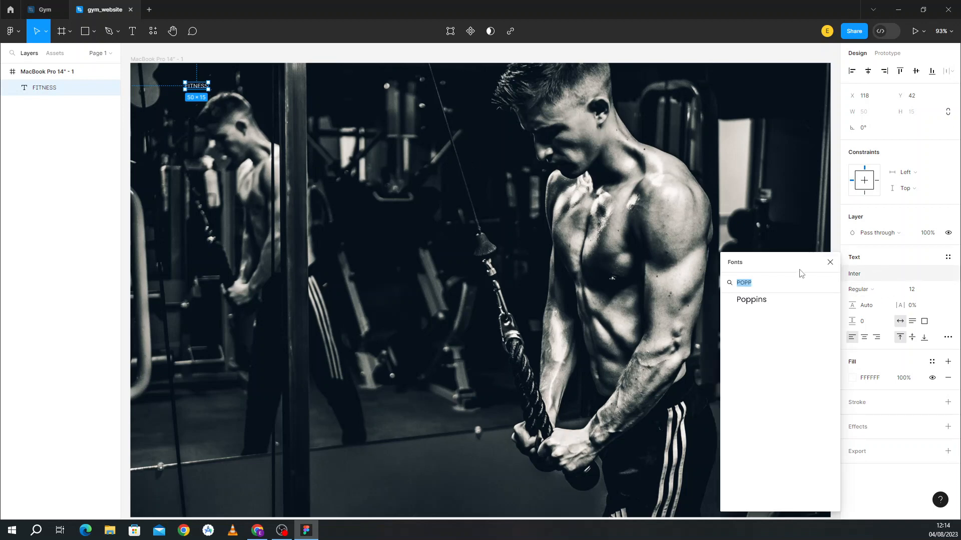
pyautogui.click(773, 301)
pyautogui.click(879, 290)
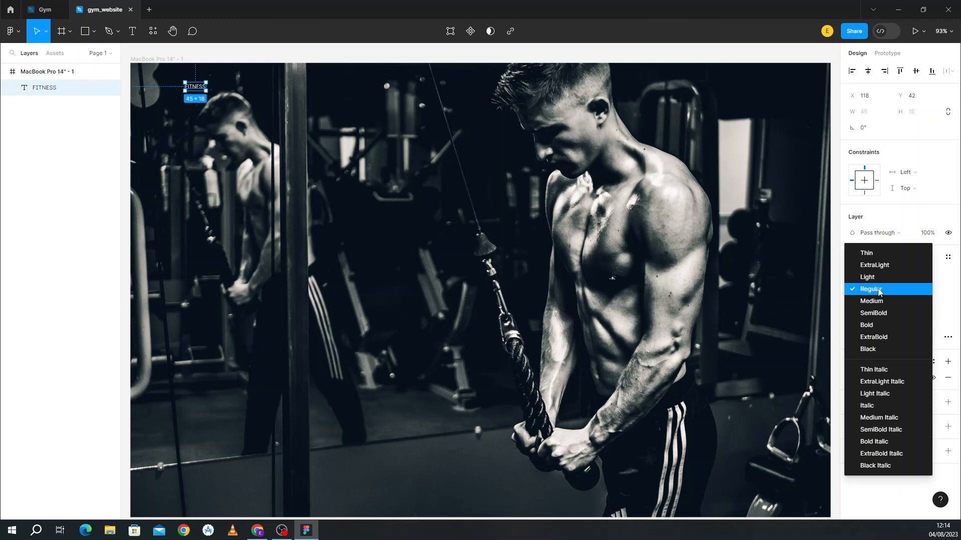
pyautogui.click(878, 324)
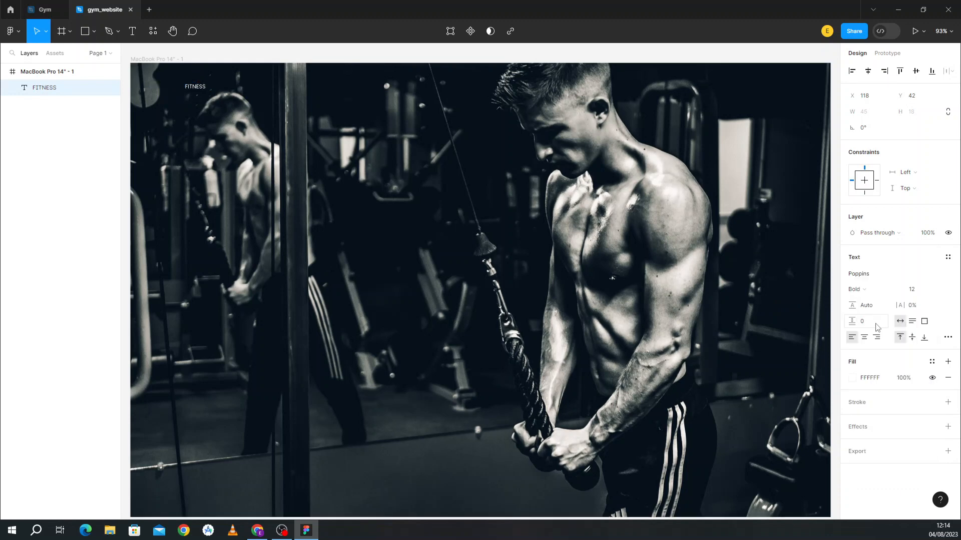
pyautogui.click(919, 291)
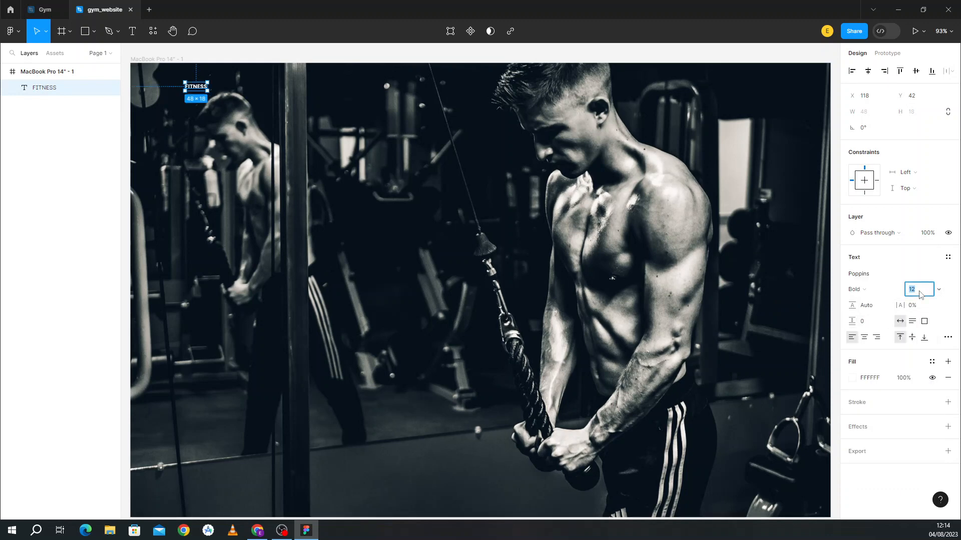
pyautogui.write('30')
pyautogui.click(643, 273)
pyautogui.moveTo(208, 95); pyautogui.dragTo(205, 89)
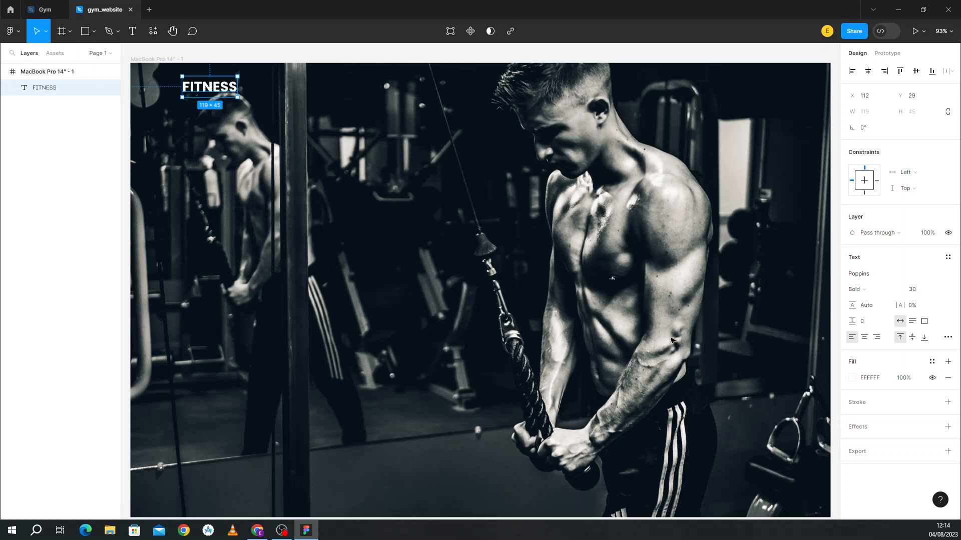
pyautogui.click(184, 126)
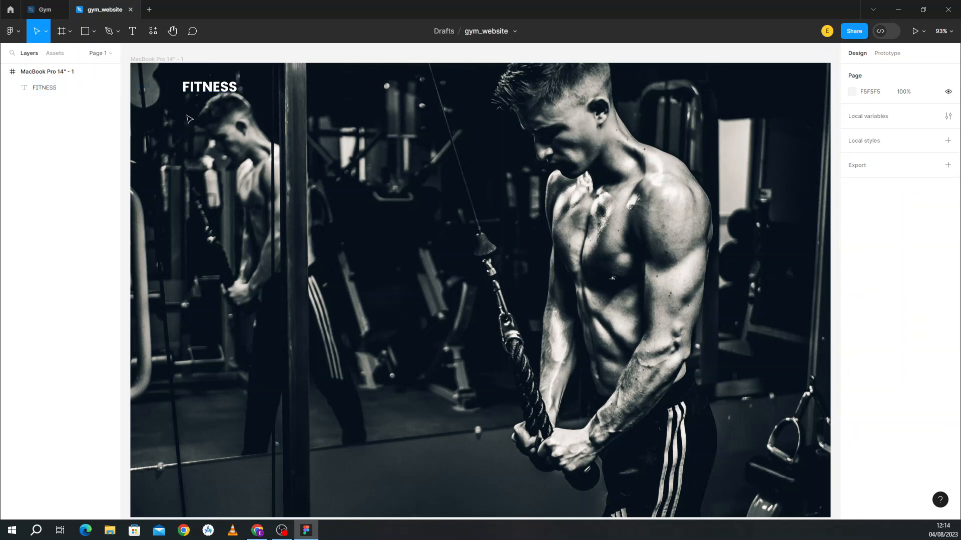
pyautogui.click(211, 88)
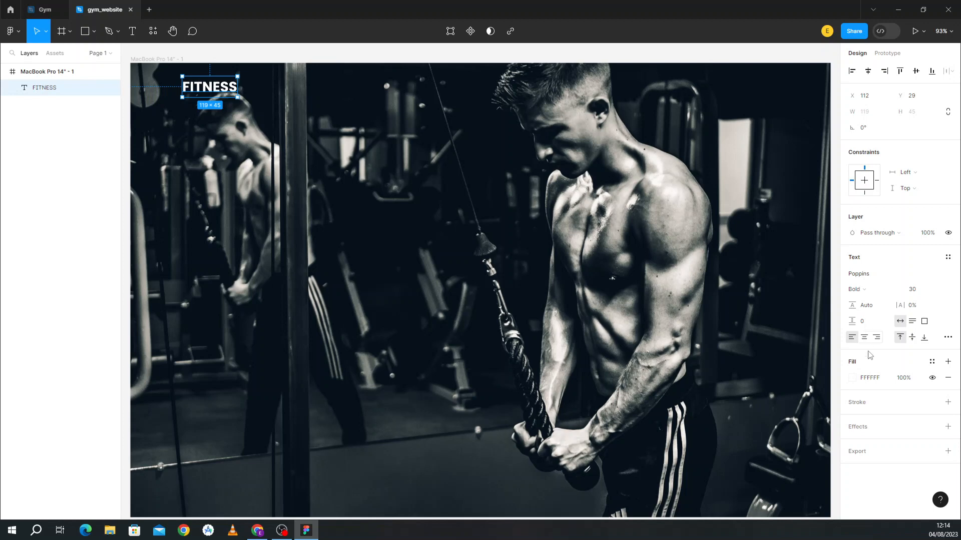
# Step: Copy the reference logo's FF6B00 hex and paste it as the FITNESS fill colour
pyautogui.click(853, 378)
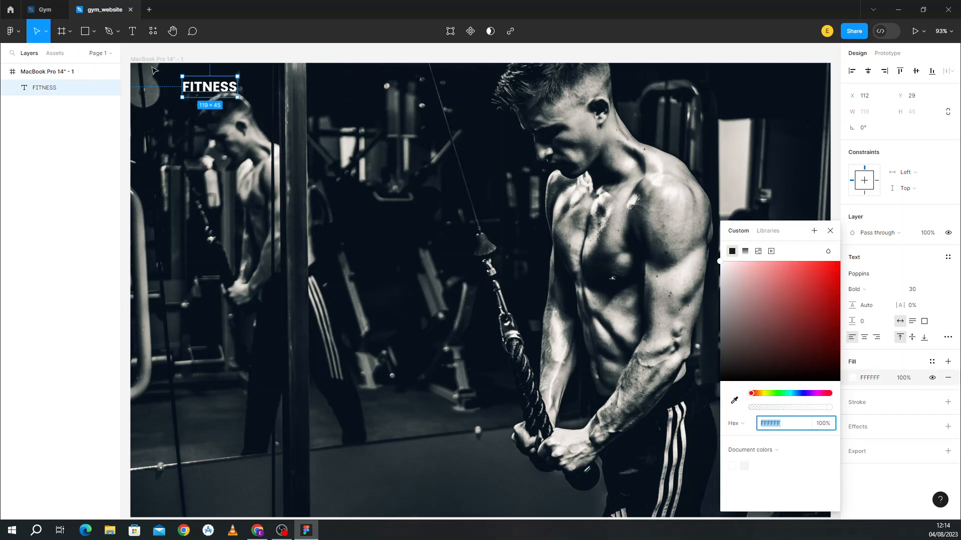
pyautogui.click(45, 4)
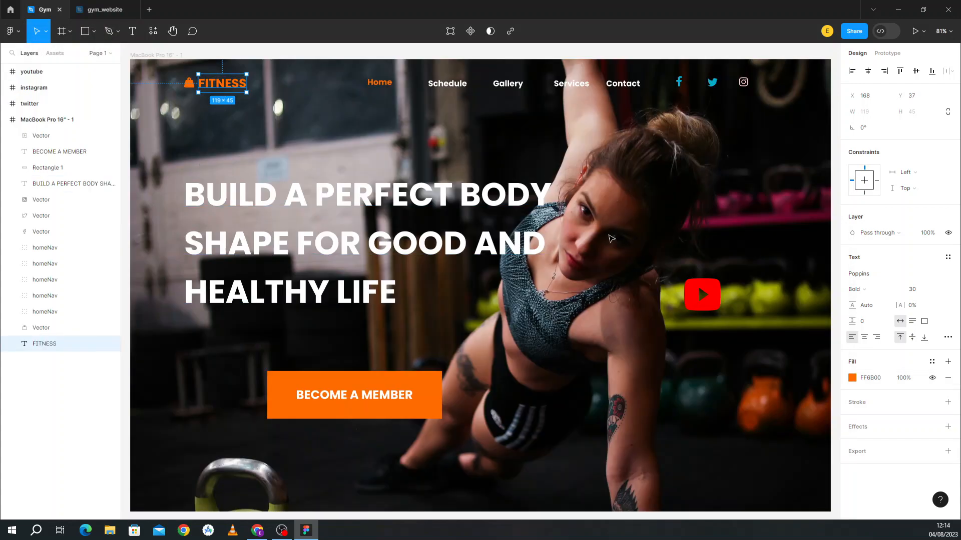
pyautogui.click(880, 379)
pyautogui.hotkey('ctrl', 'c')
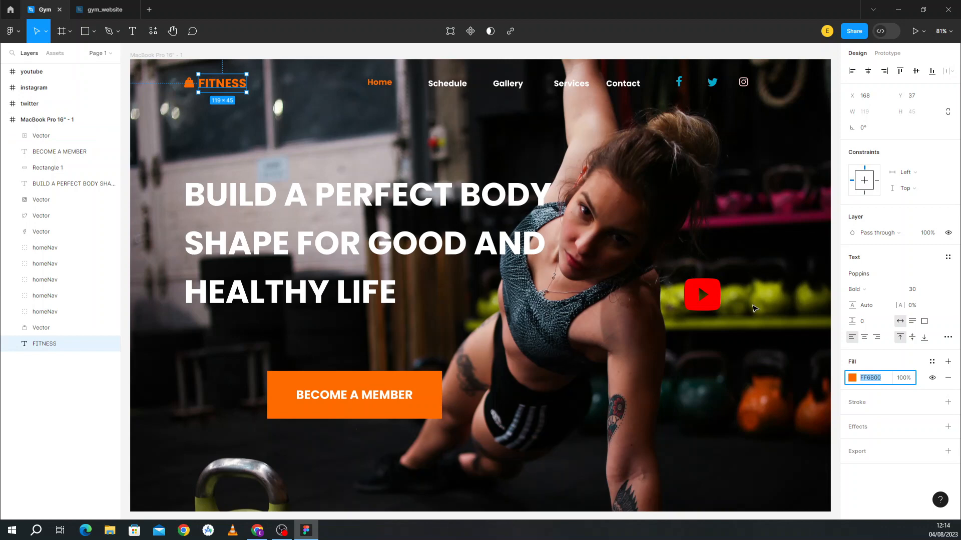
pyautogui.click(120, 10)
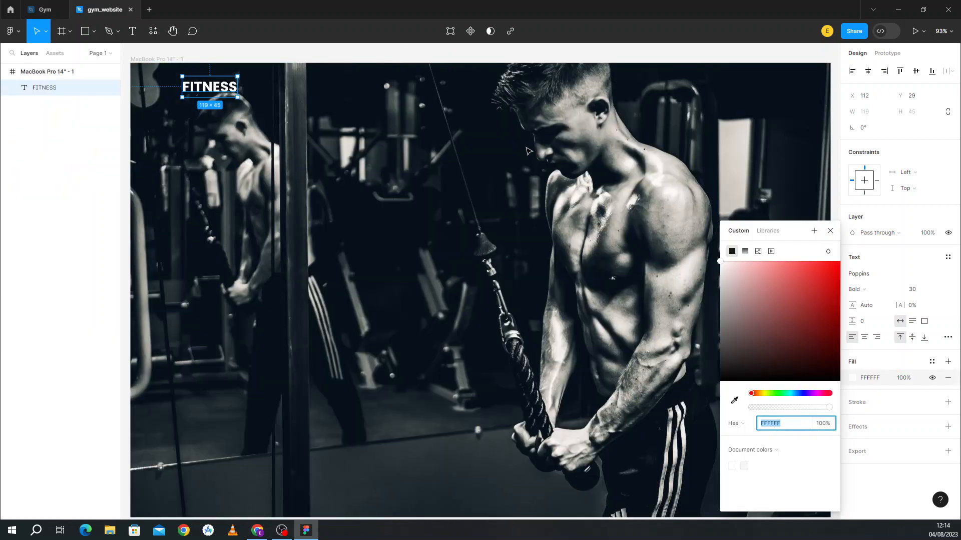
pyautogui.click(875, 379)
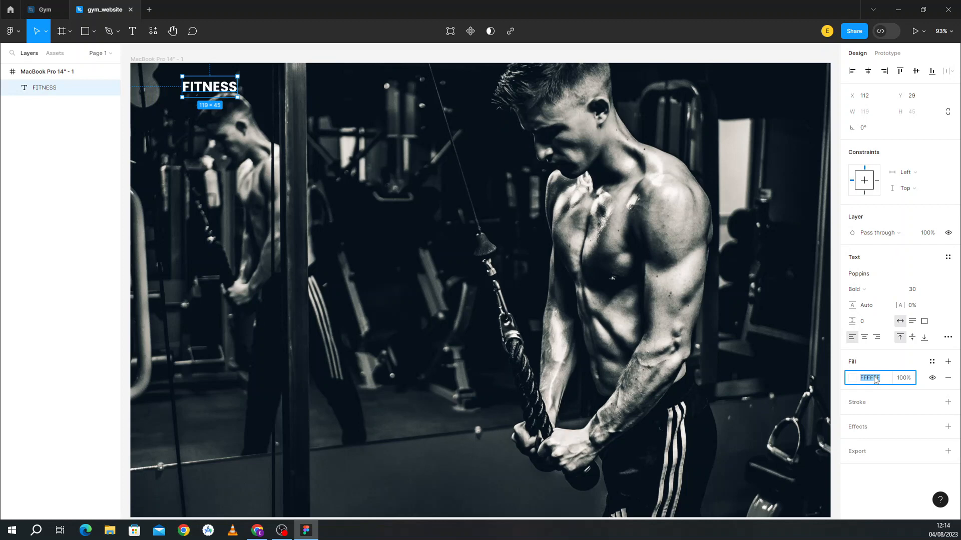
pyautogui.hotkey('ctrl', 'v')
pyautogui.click(732, 415)
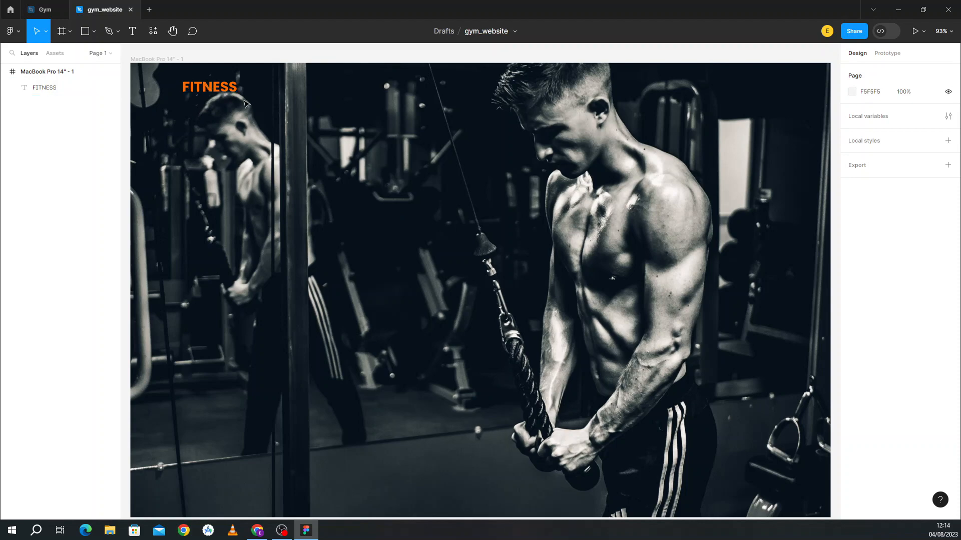
pyautogui.click(26, 5)
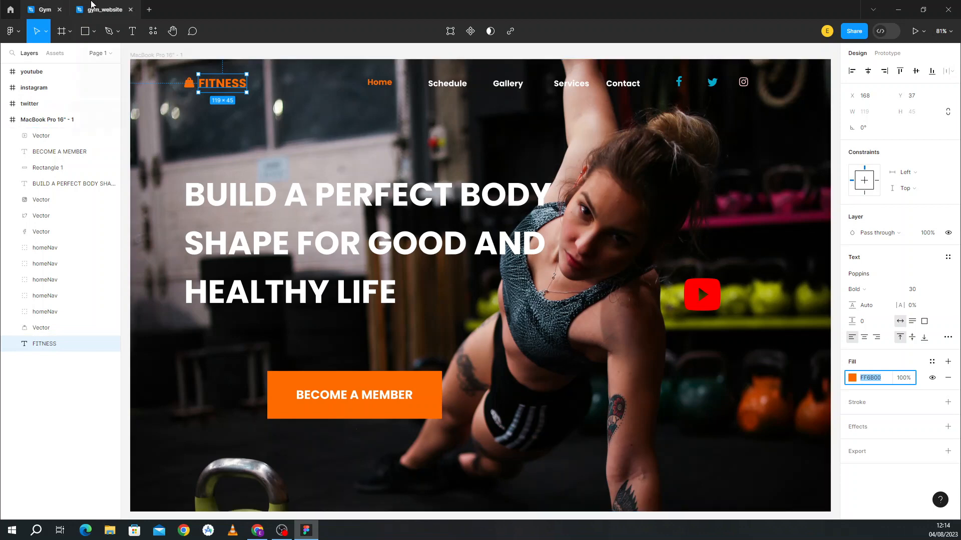
pyautogui.click(103, 9)
# Step: Launch the Font Awesome Icons plugin from the frame's context menu and browse its icons
pyautogui.rightClick(297, 190)
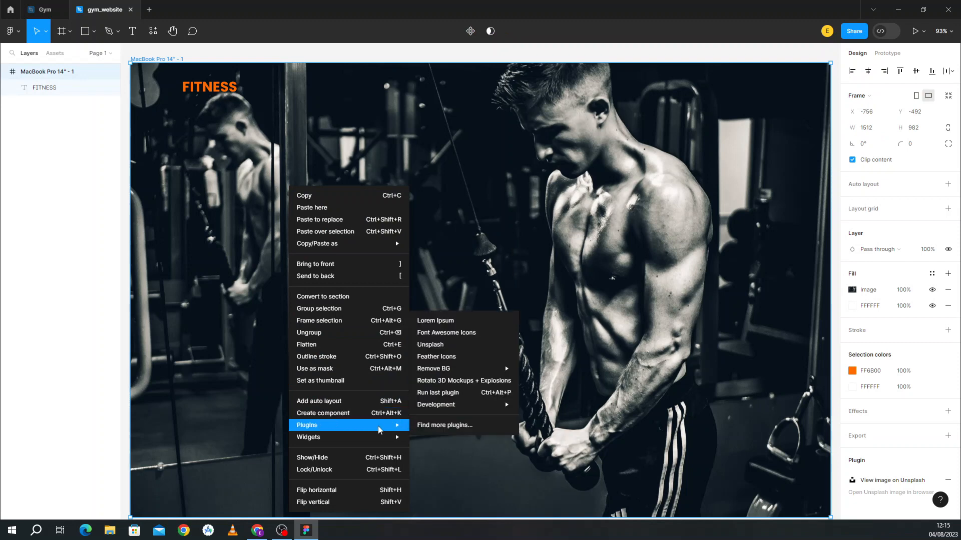
pyautogui.moveTo(398, 427)
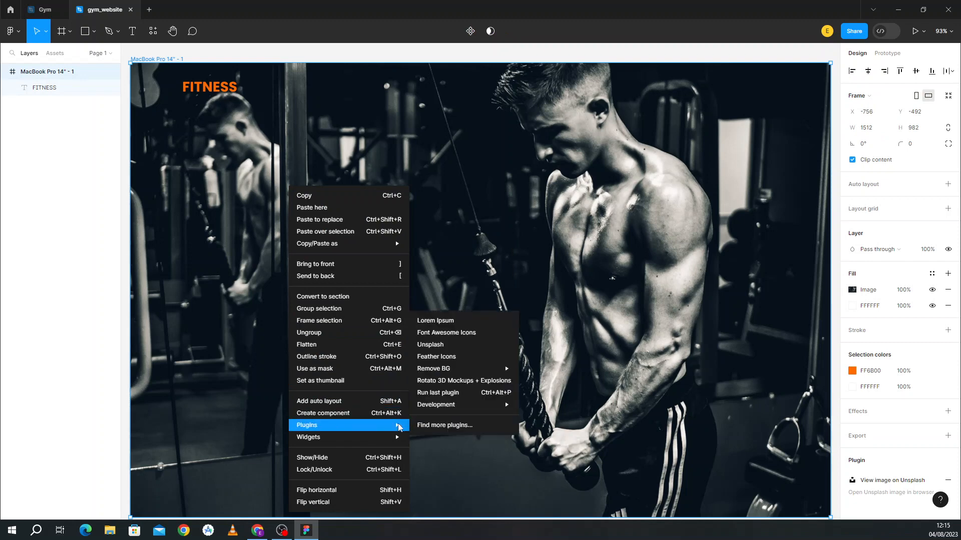
pyautogui.click(438, 332)
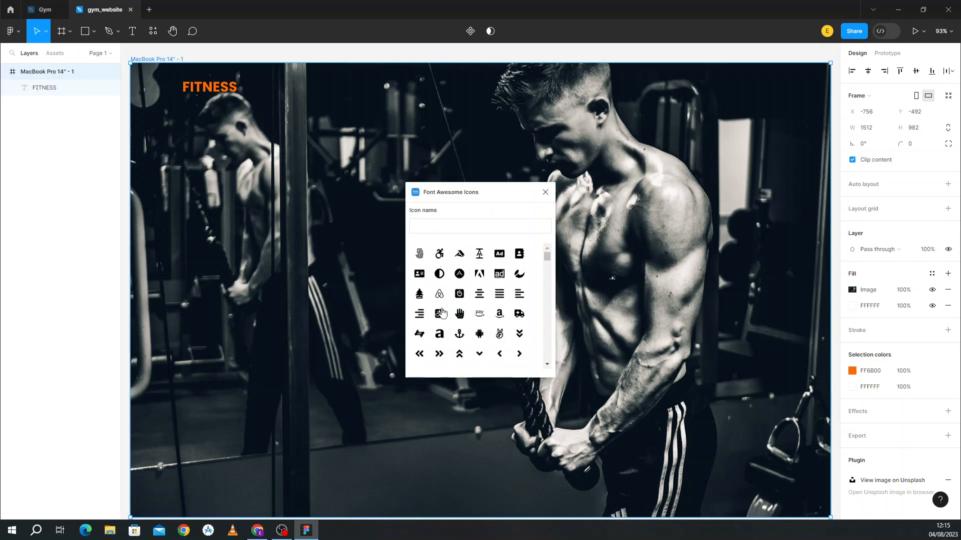
pyautogui.scroll(-10, 442, 312)
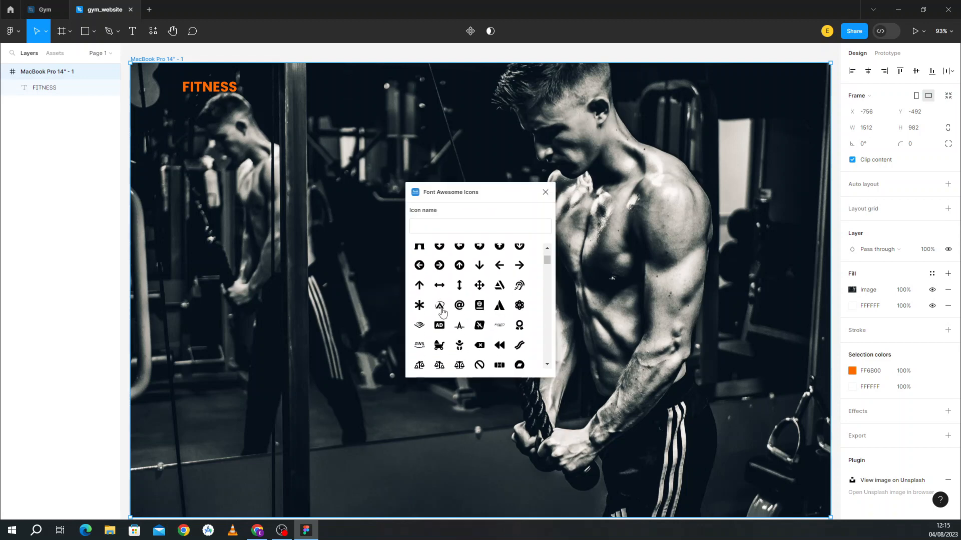
pyautogui.scroll(-10, 443, 310)
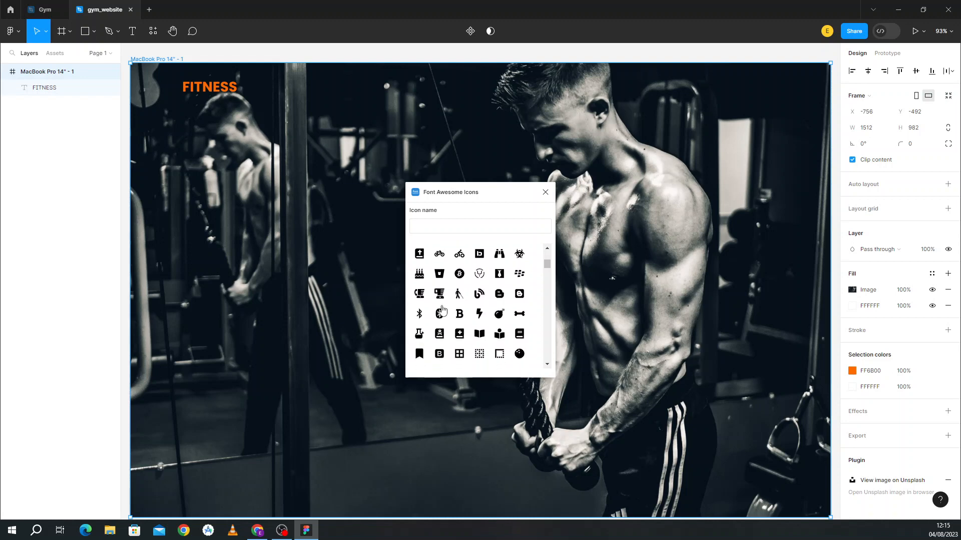
pyautogui.scroll(-10, 442, 310)
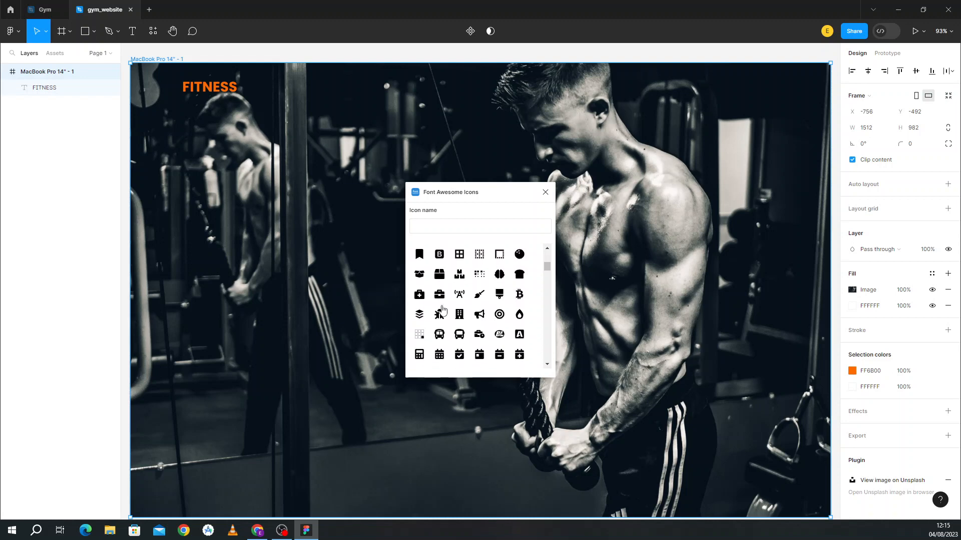
pyautogui.scroll(-10, 443, 310)
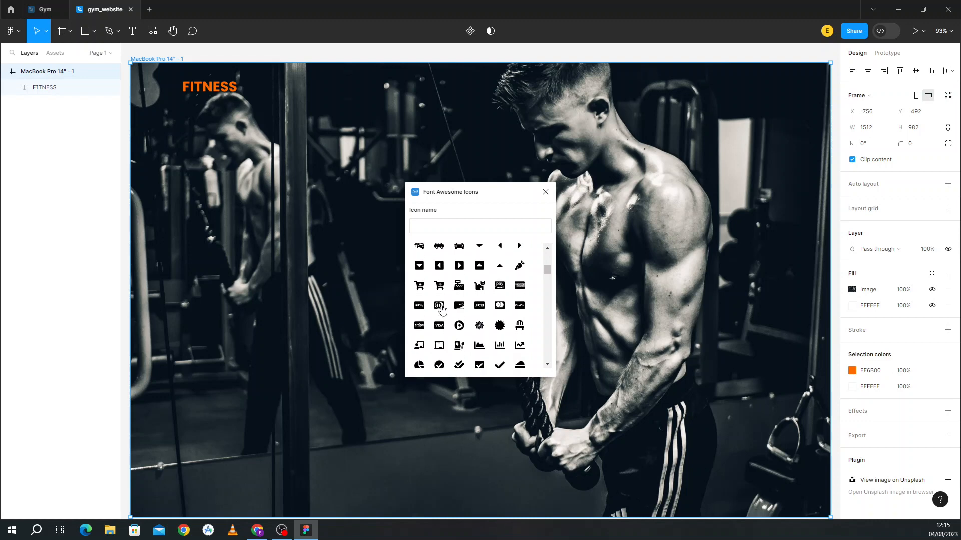
pyautogui.scroll(-10, 443, 309)
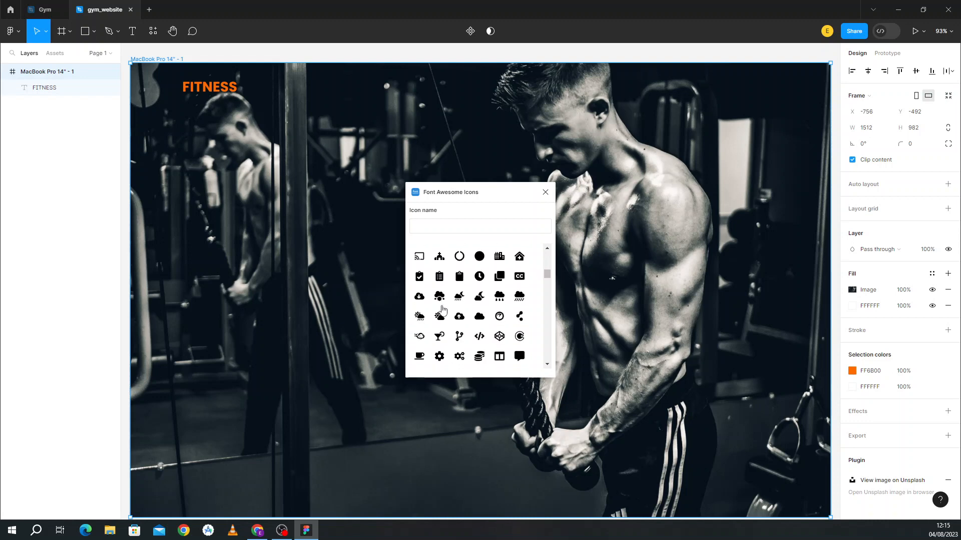
pyautogui.scroll(-10, 442, 310)
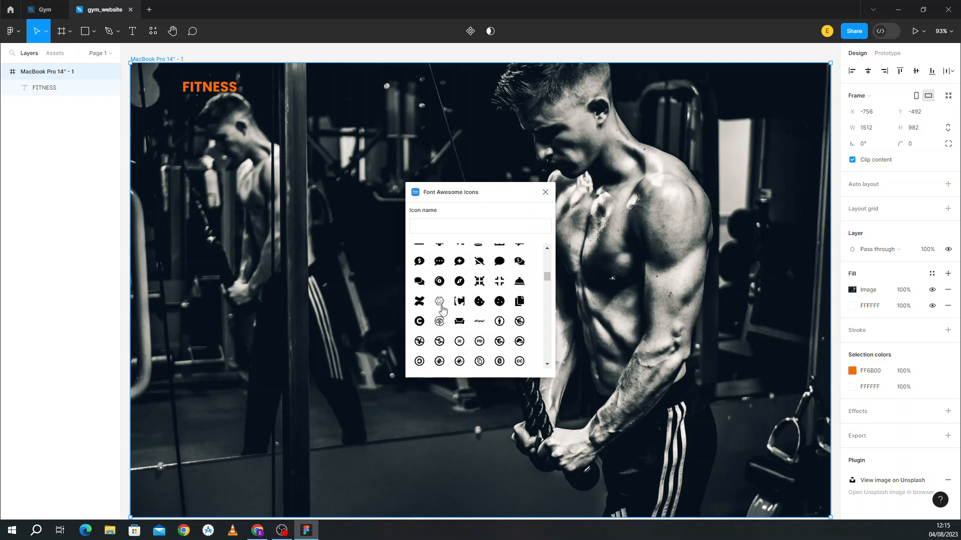
pyautogui.scroll(-10, 443, 310)
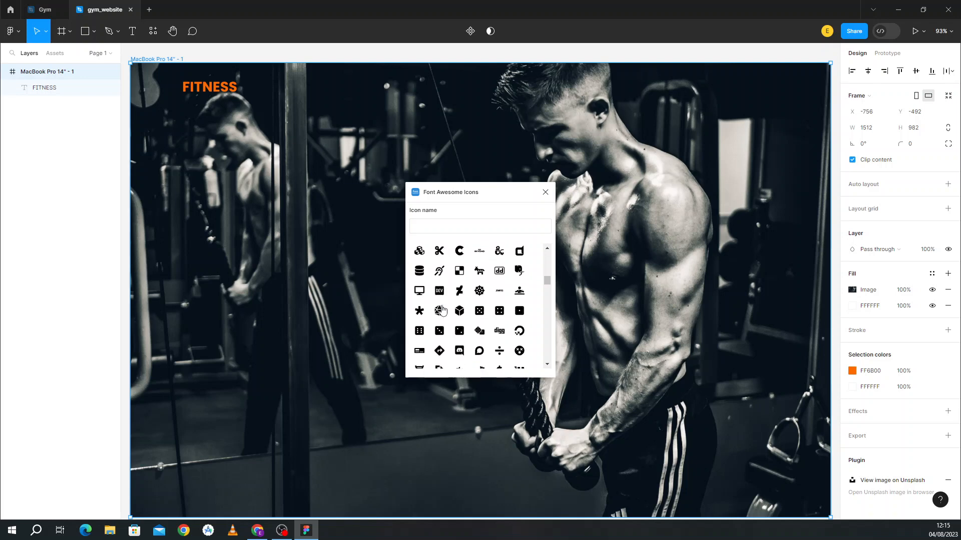
pyautogui.scroll(-10, 443, 310)
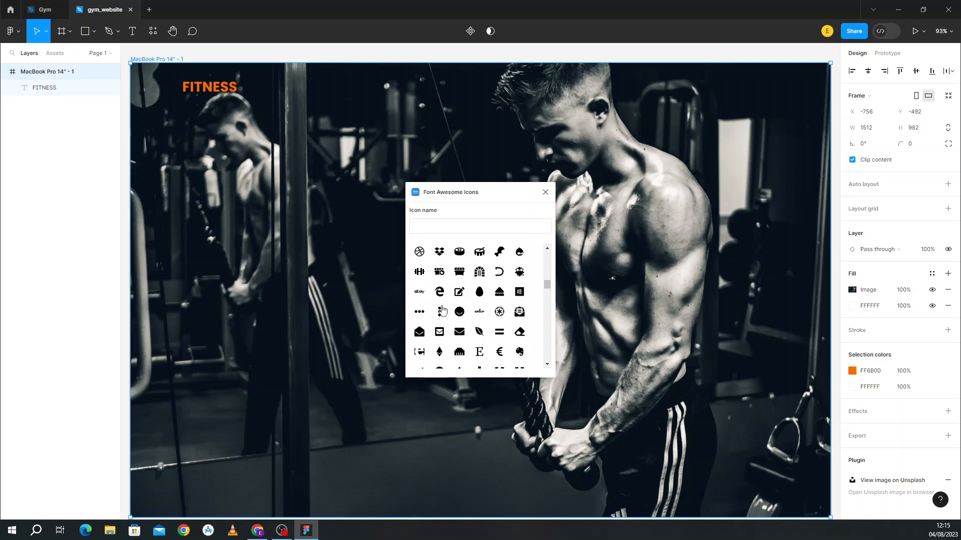
pyautogui.scroll(-10, 443, 310)
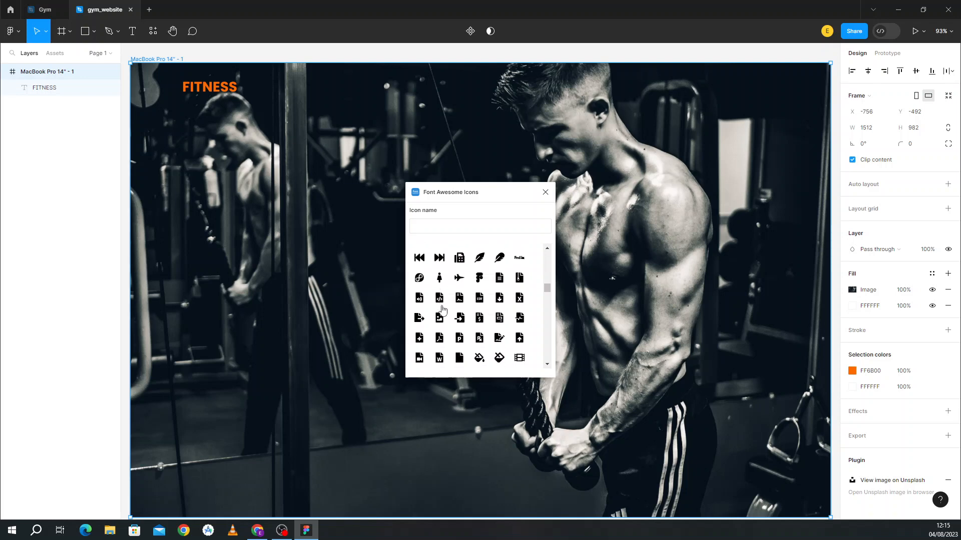
pyautogui.scroll(-10, 442, 309)
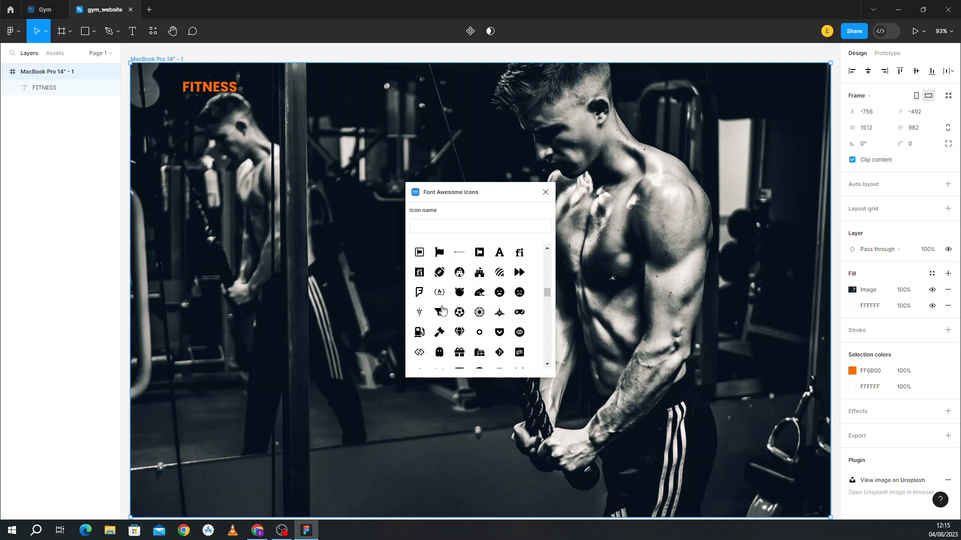
pyautogui.scroll(-10, 443, 310)
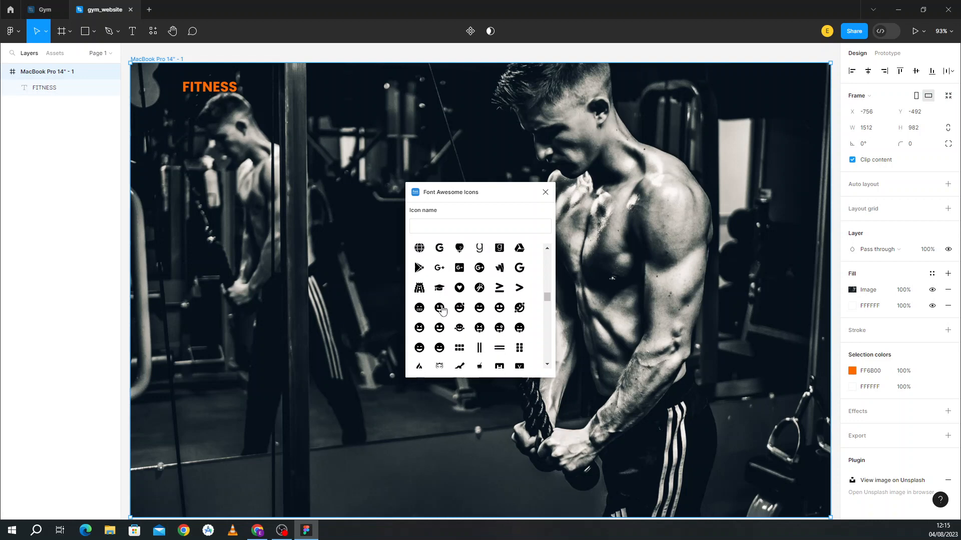
pyautogui.scroll(-10, 442, 310)
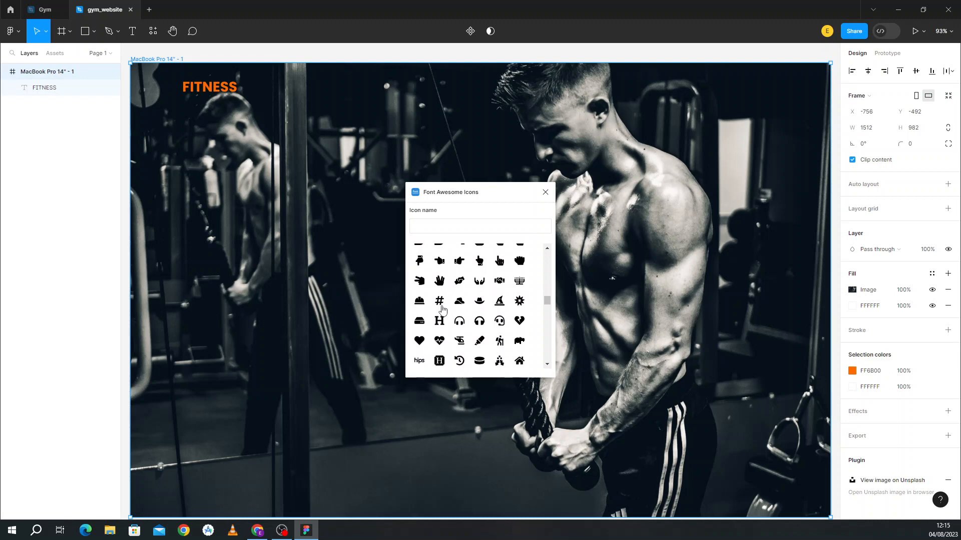
pyautogui.scroll(-10, 443, 310)
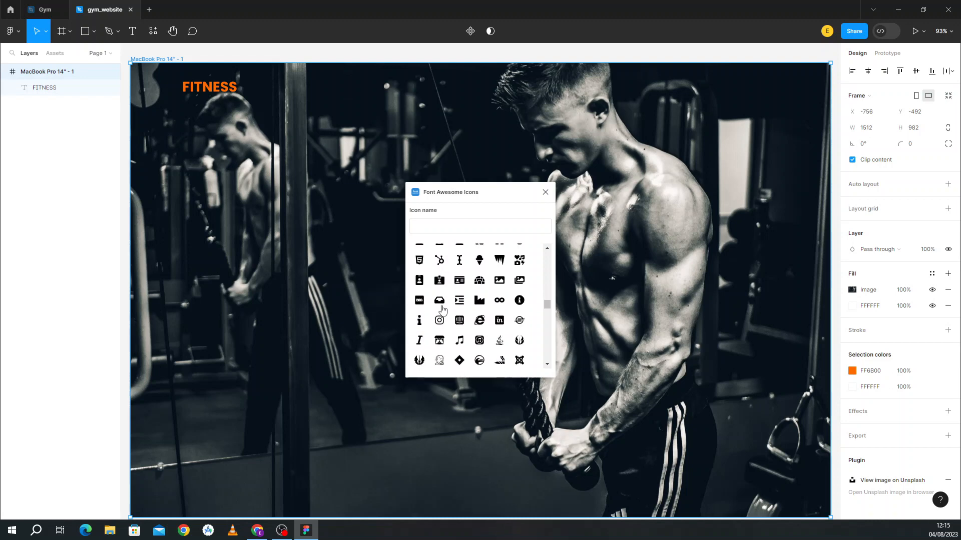
pyautogui.scroll(-10, 442, 310)
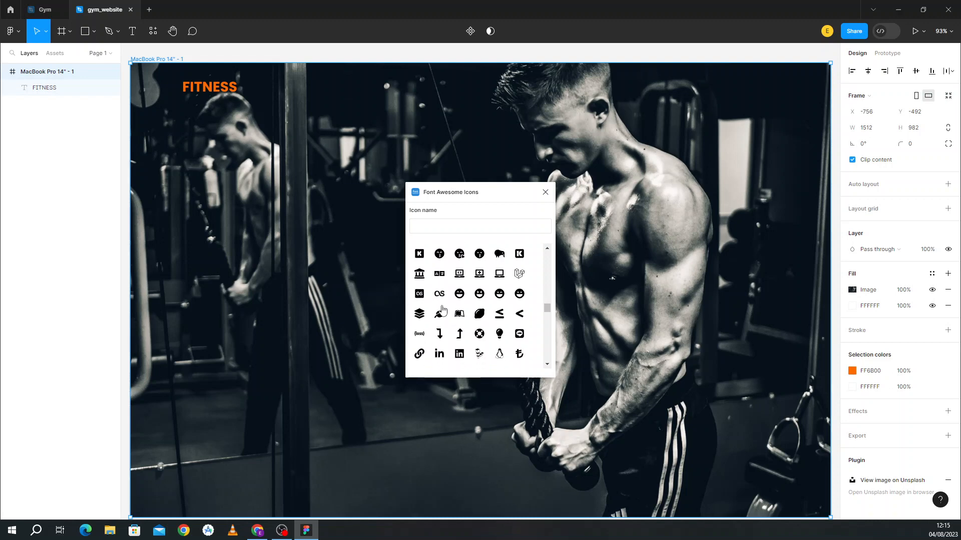
pyautogui.scroll(-10, 443, 309)
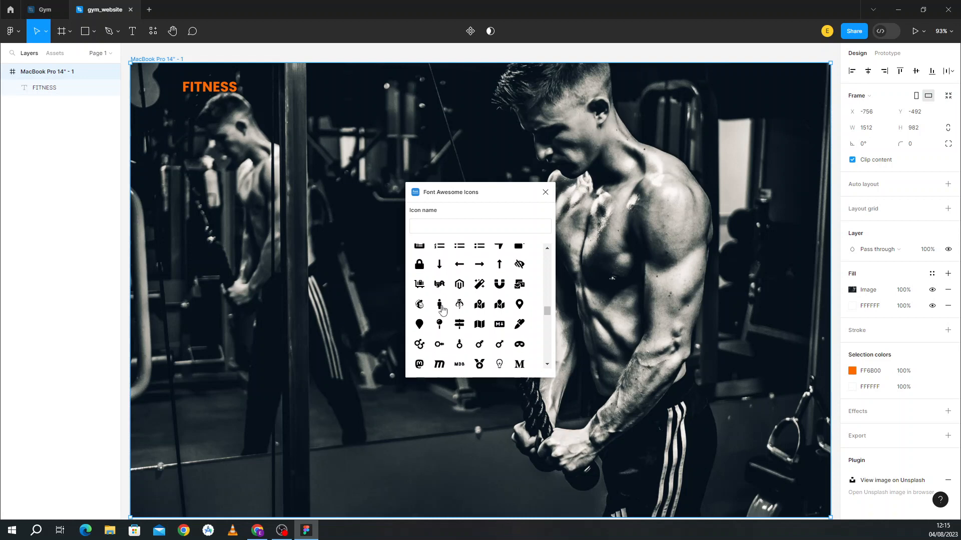
pyautogui.scroll(-10, 442, 310)
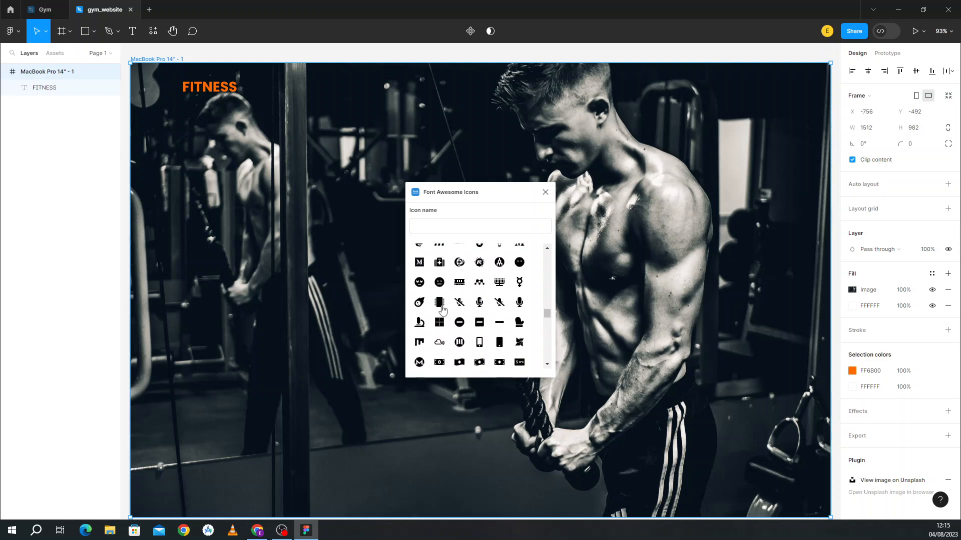
pyautogui.scroll(-10, 442, 310)
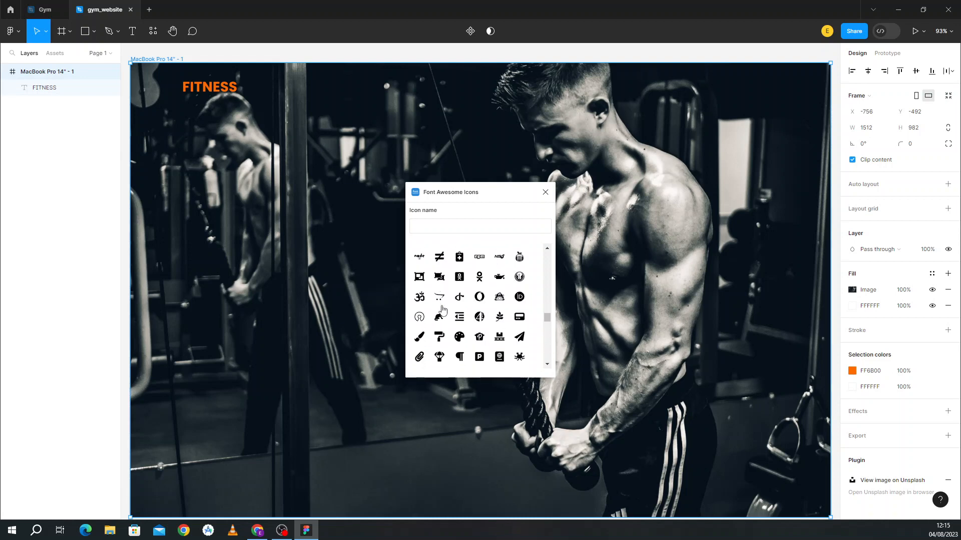
pyautogui.scroll(-8, 442, 311)
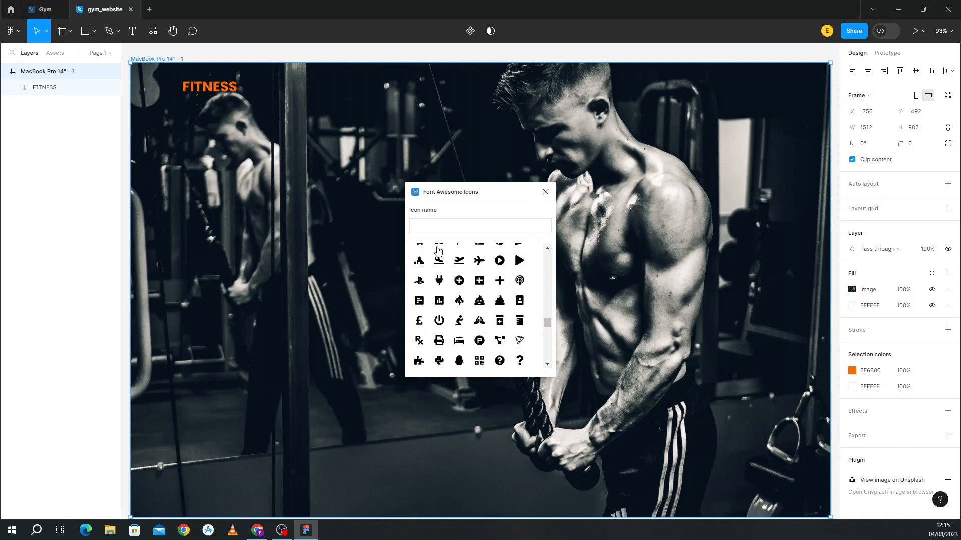
# Step: Try searching 'LOCK' and 'bask', clear the search, then insert the cubes icon
pyautogui.click(430, 225)
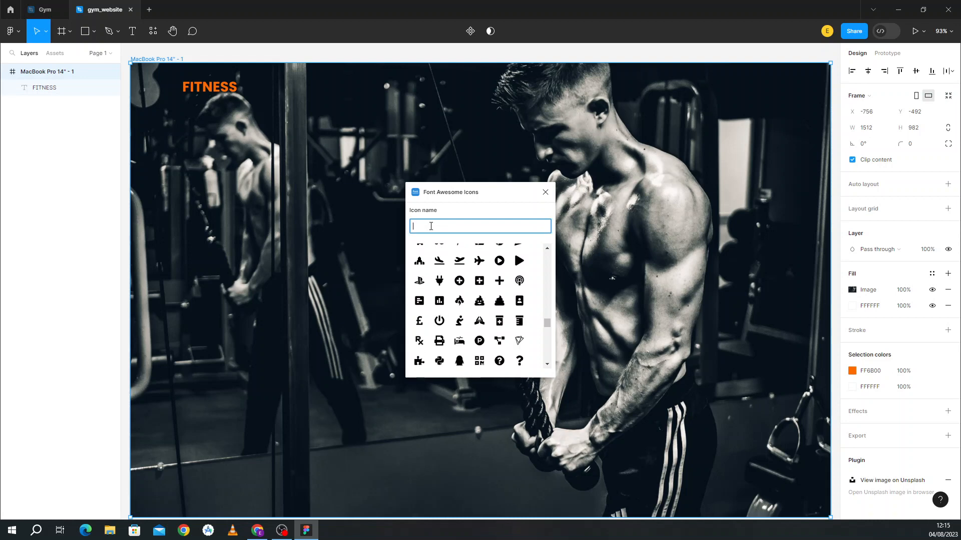
pyautogui.write('LO')
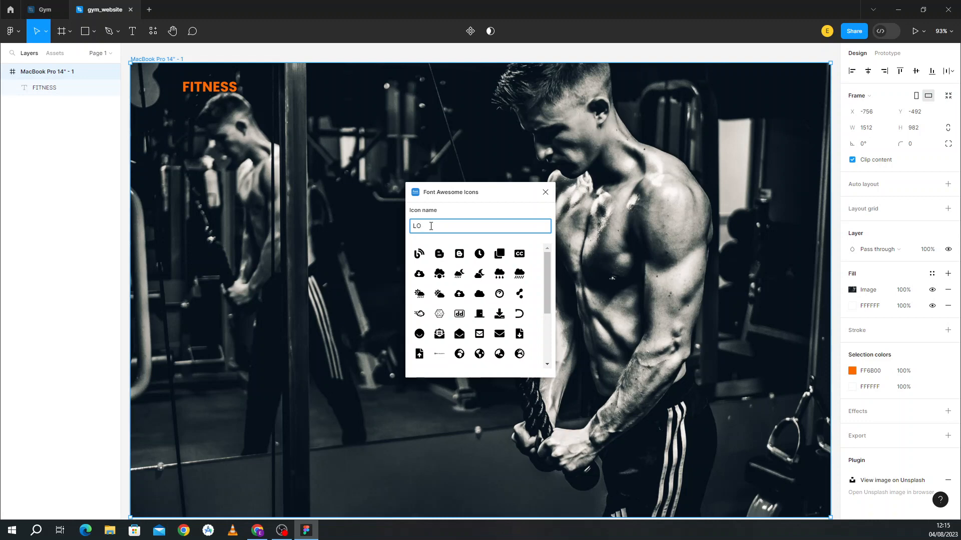
pyautogui.write('CK')
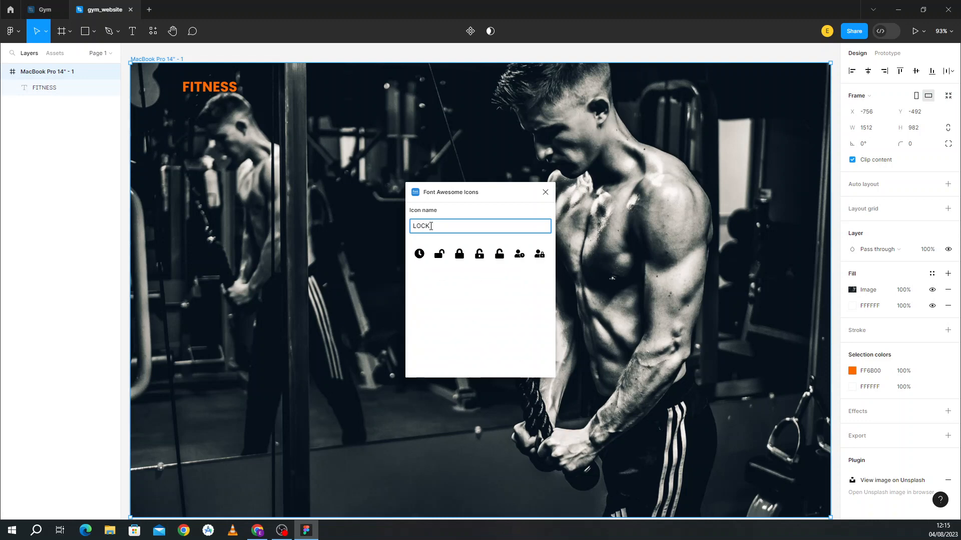
pyautogui.press('BackSpace')
pyautogui.press('BackSpace')
pyautogui.press('BackSpace')
pyautogui.press('BackSpace')
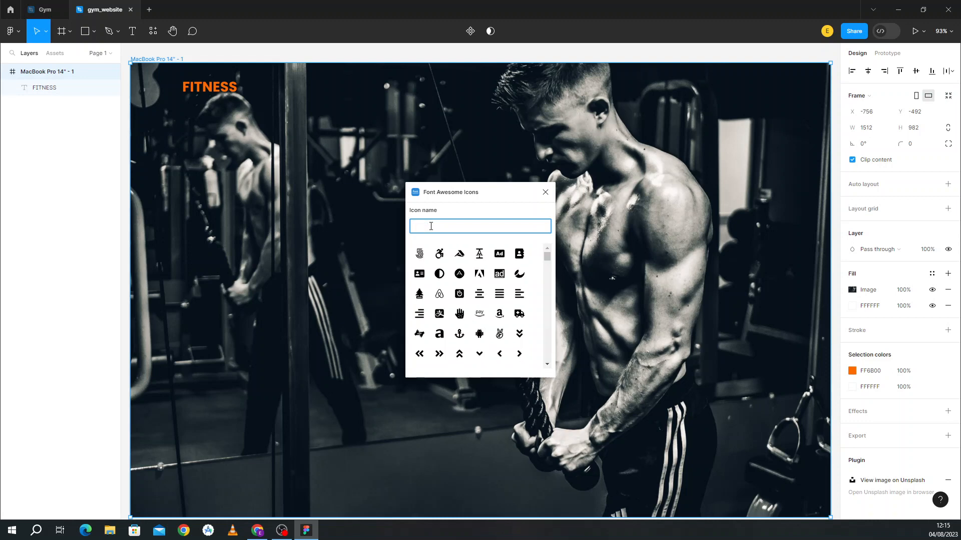
pyautogui.write('bas')
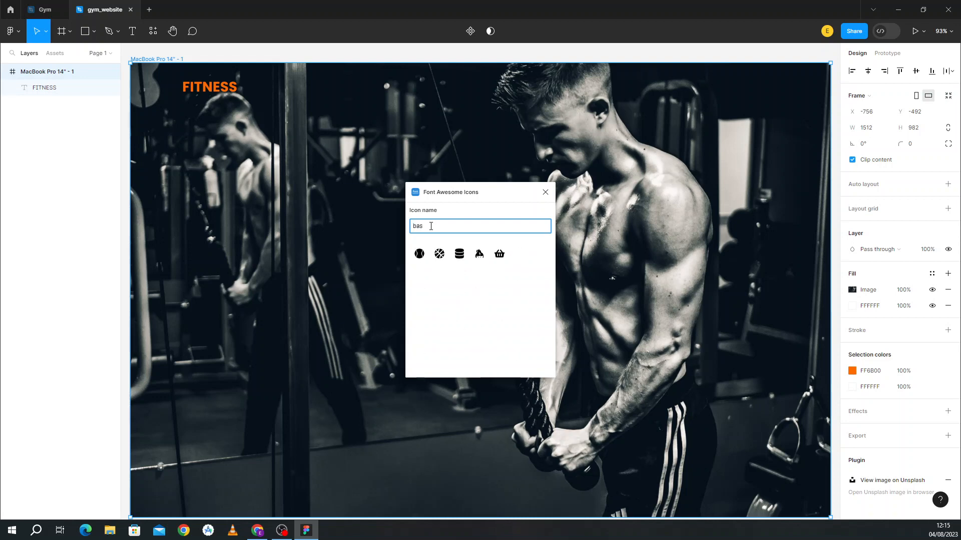
pyautogui.write('k')
pyautogui.press('BackSpace')
pyautogui.press('BackSpace')
pyautogui.press('BackSpace')
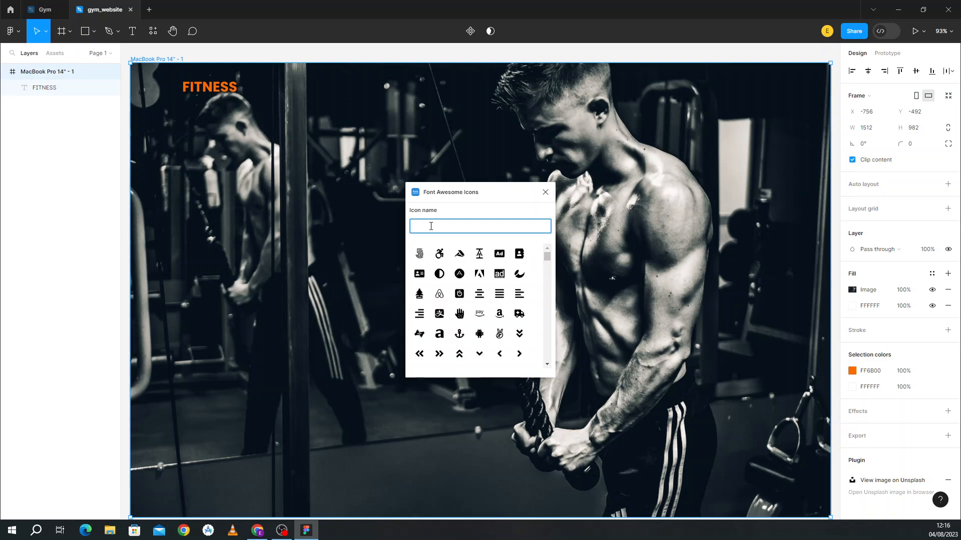
pyautogui.press('BackSpace')
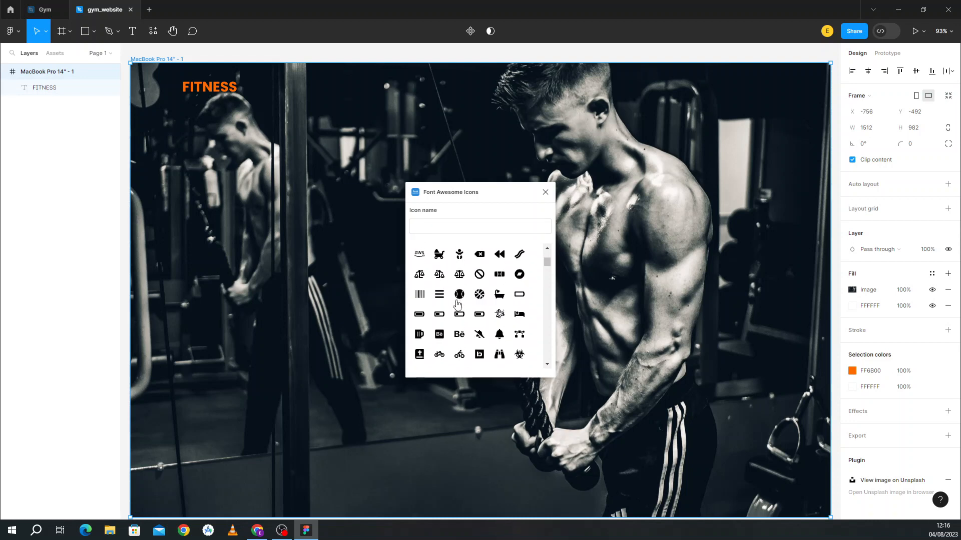
pyautogui.scroll(-2, 457, 302)
pyautogui.scroll(4, 457, 303)
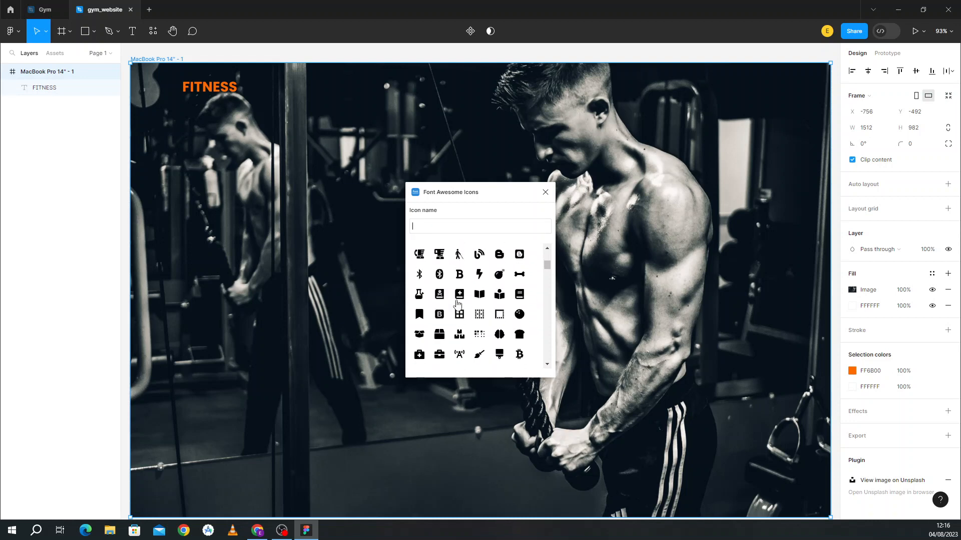
pyautogui.scroll(5, 457, 303)
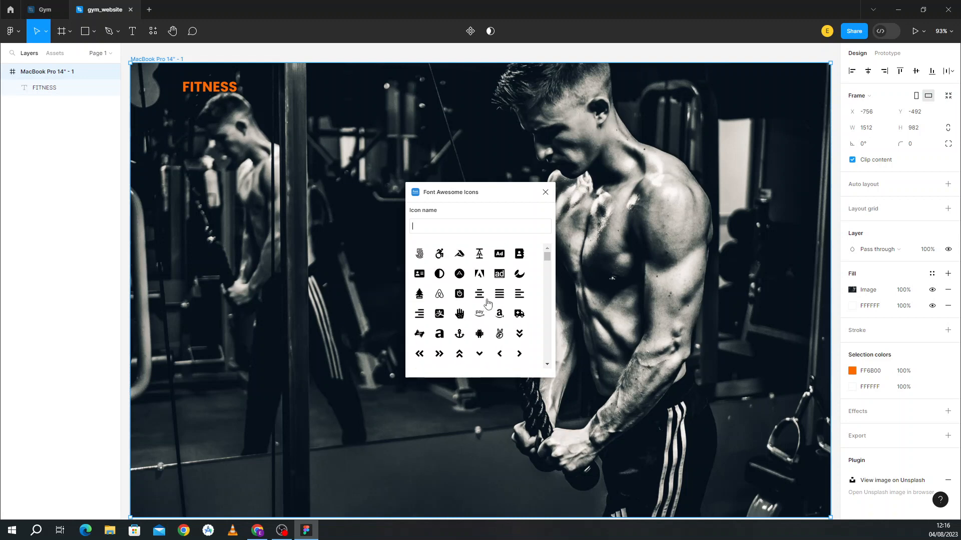
pyautogui.scroll(-5, 485, 303)
pyautogui.scroll(-10, 487, 303)
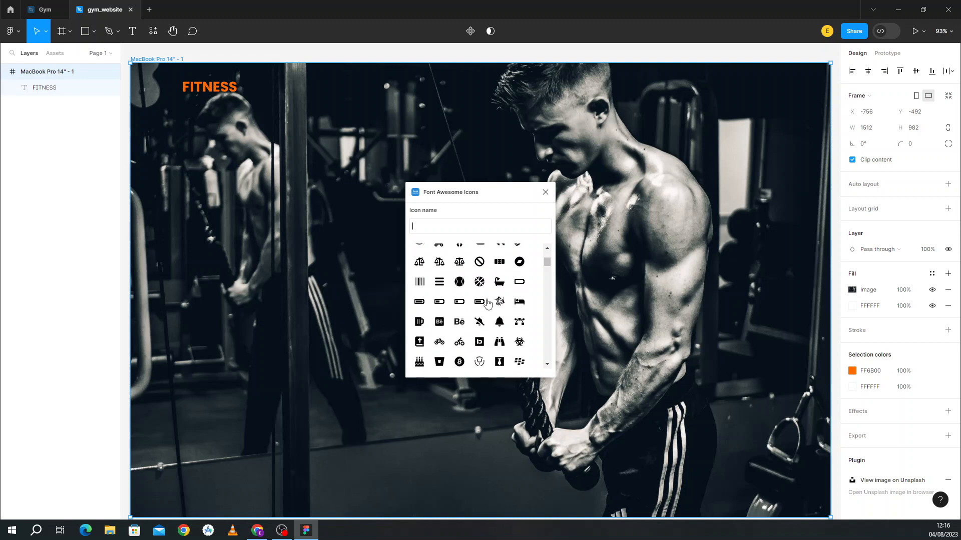
pyautogui.scroll(-3, 486, 303)
pyautogui.scroll(-10, 487, 303)
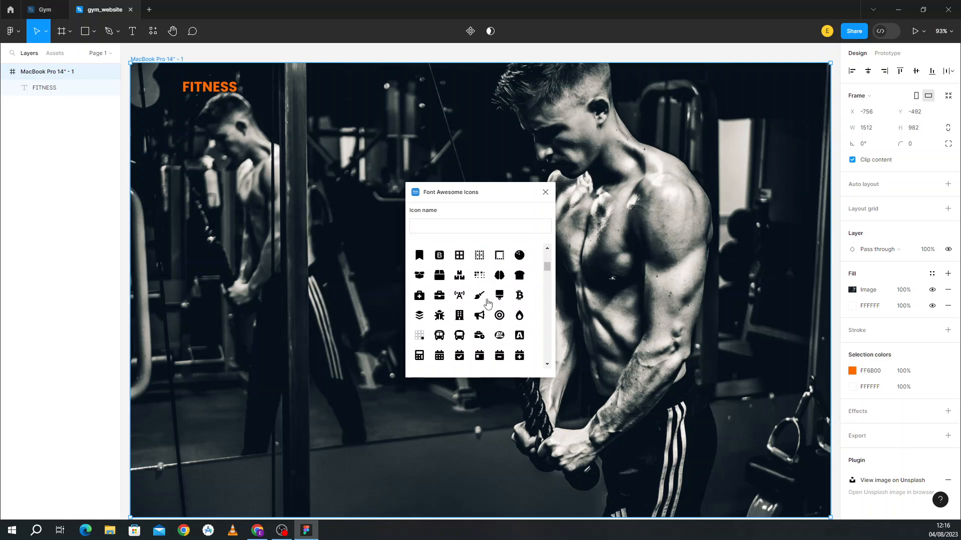
pyautogui.scroll(-10, 487, 302)
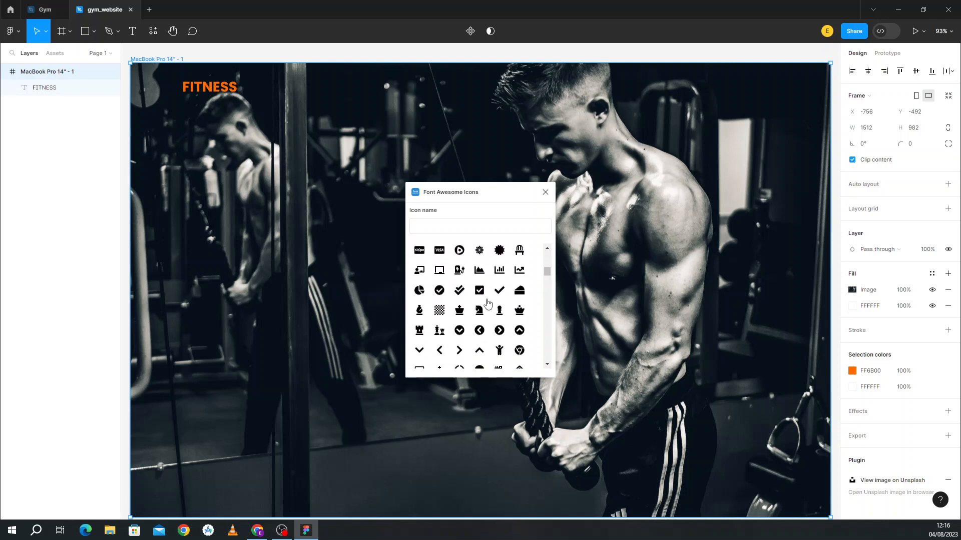
pyautogui.scroll(-10, 487, 303)
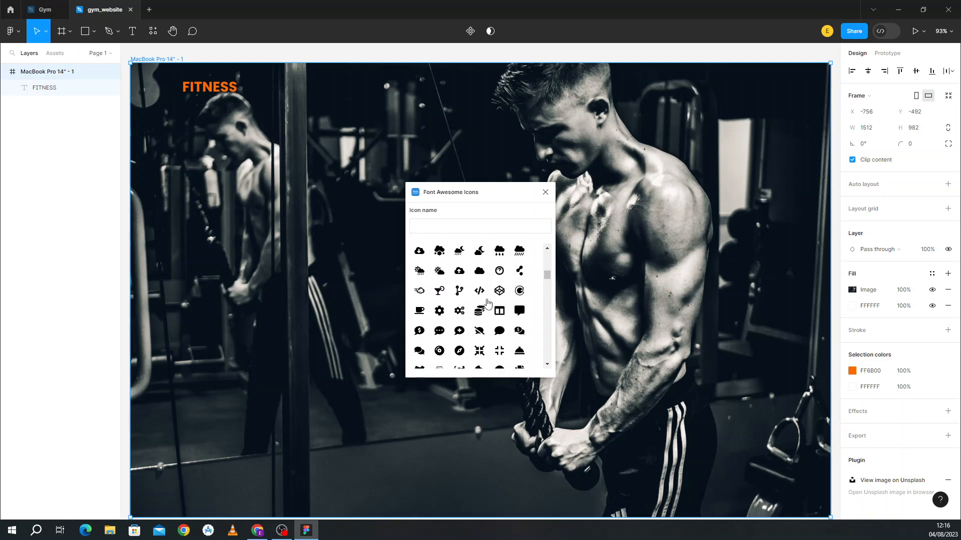
pyautogui.scroll(-10, 488, 304)
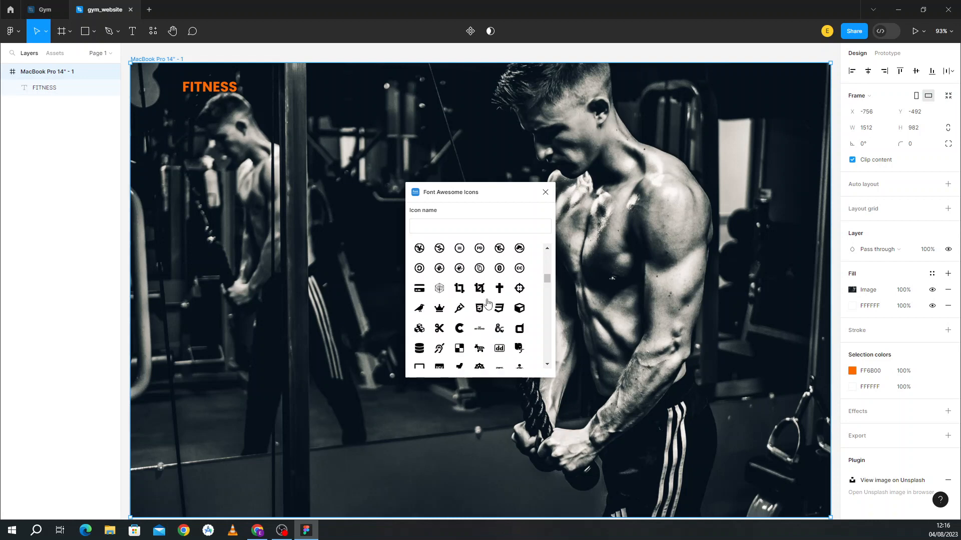
pyautogui.scroll(3, 487, 304)
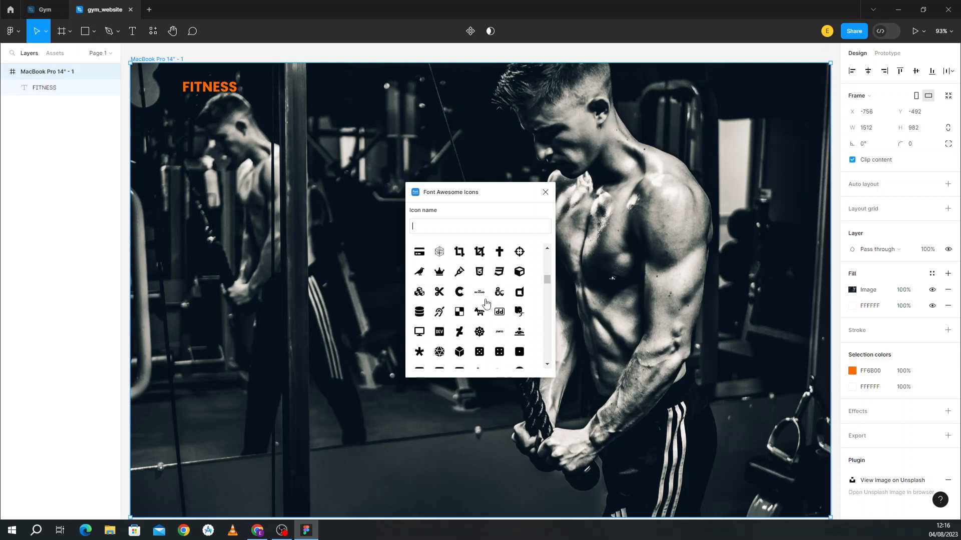
pyautogui.click(419, 293)
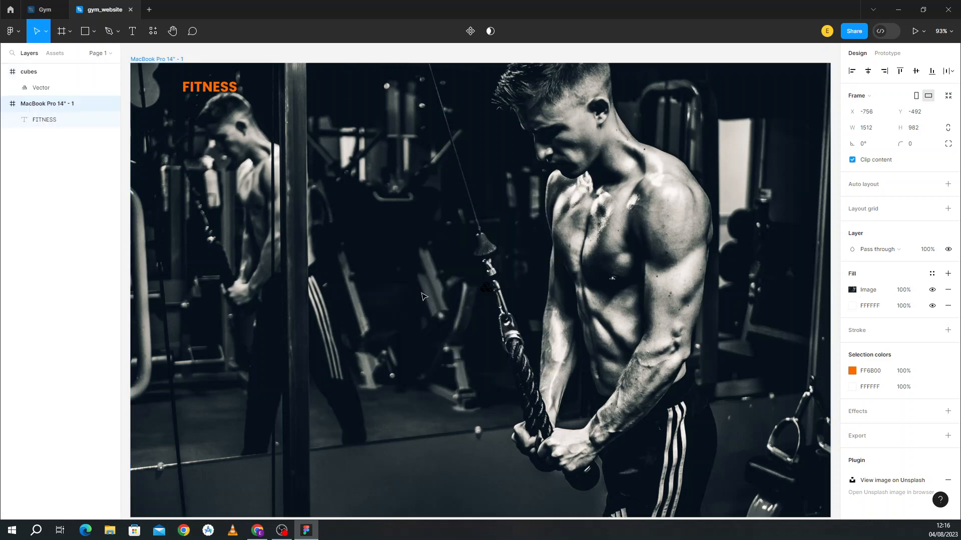
# Step: Colour the cubes icon FF6B00 and drag it into the frame beside the FITNESS text
pyautogui.click(486, 289)
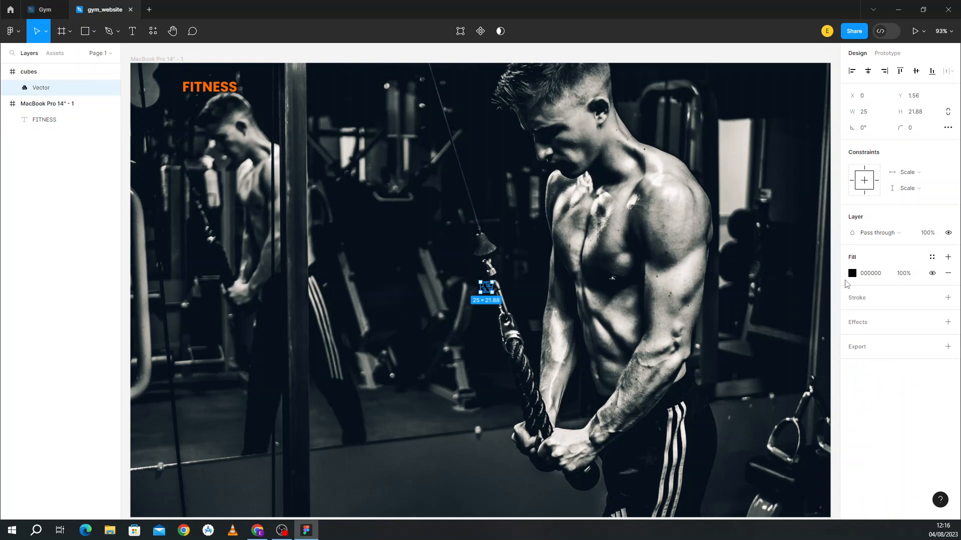
pyautogui.click(851, 274)
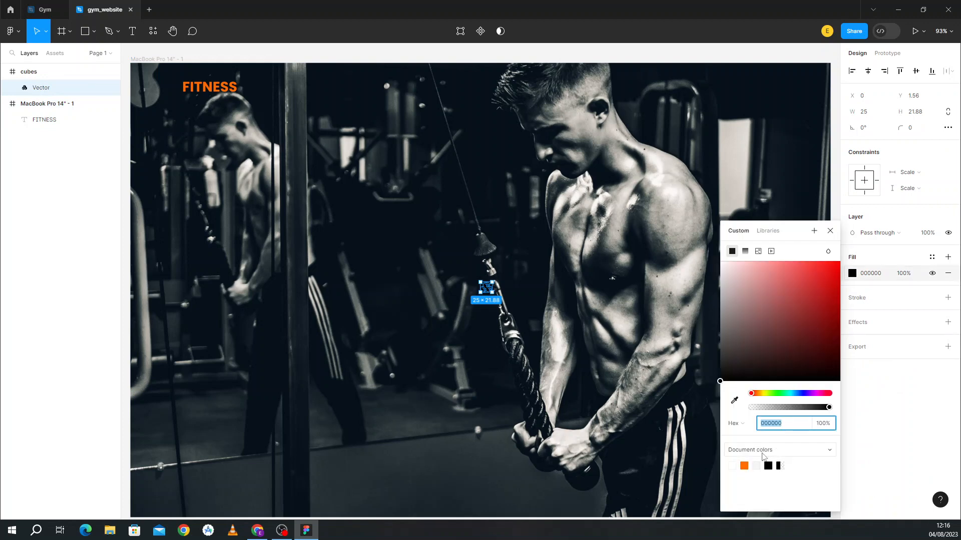
pyautogui.click(744, 466)
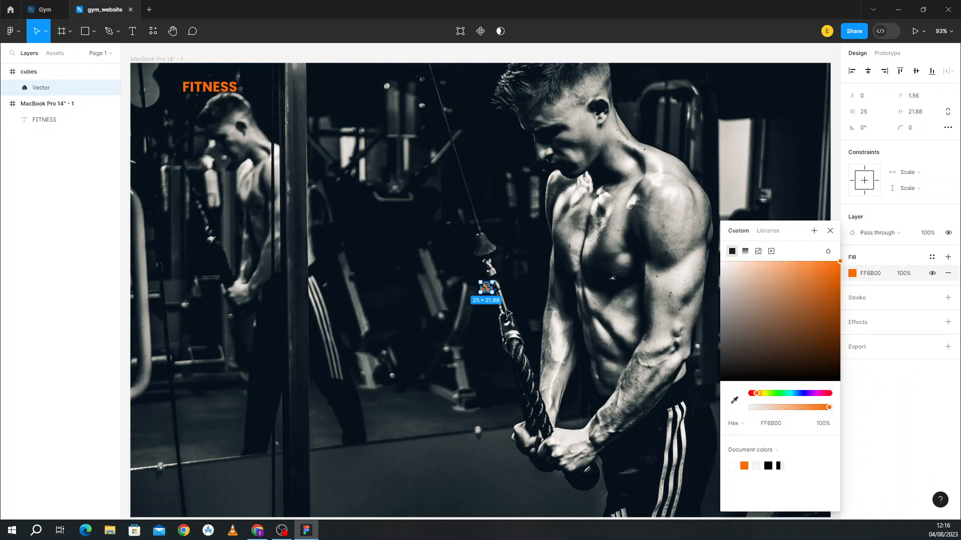
pyautogui.moveTo(479, 285); pyautogui.dragTo(171, 117)
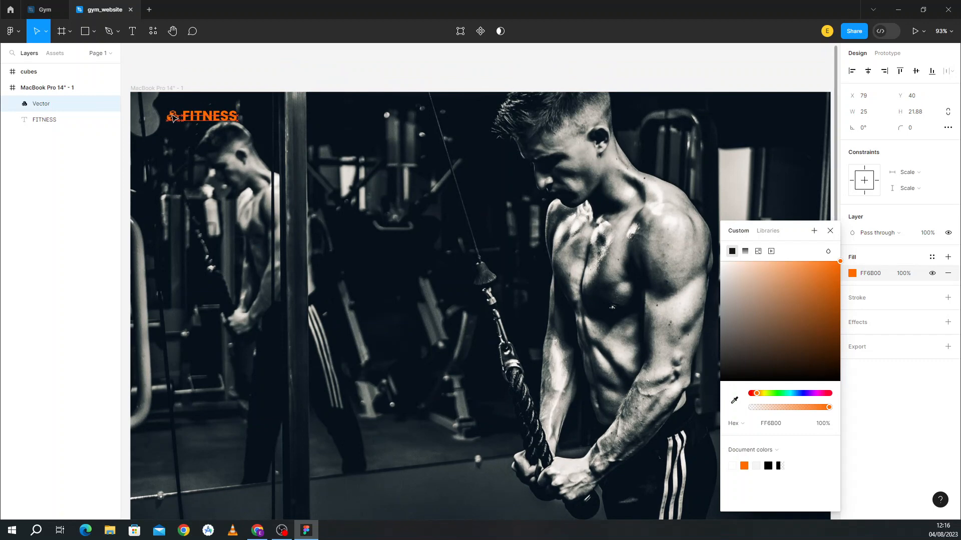
pyautogui.click(193, 199)
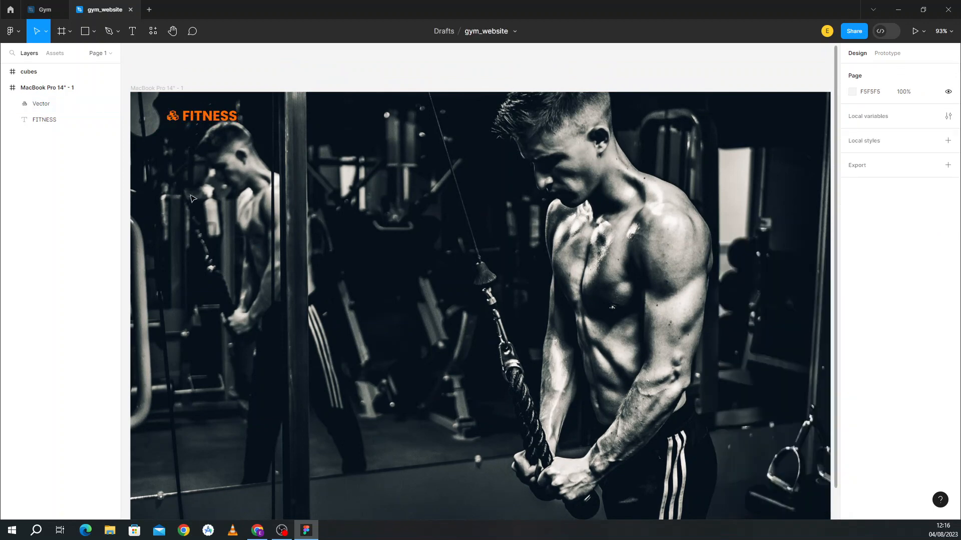
# Step: Select the cubes icon together with the FITNESS text
pyautogui.scroll(-1, 131, 88)
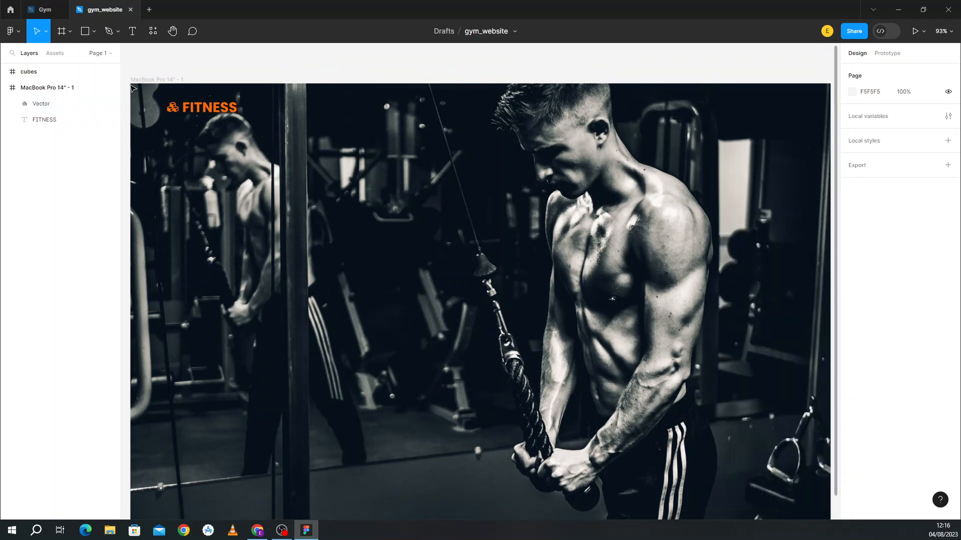
pyautogui.click(176, 111)
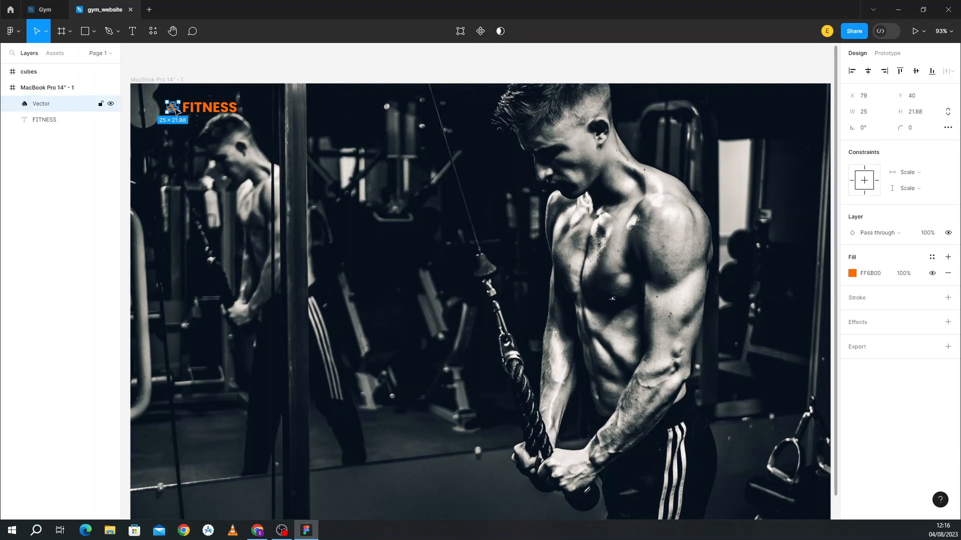
pyautogui.click(198, 108)
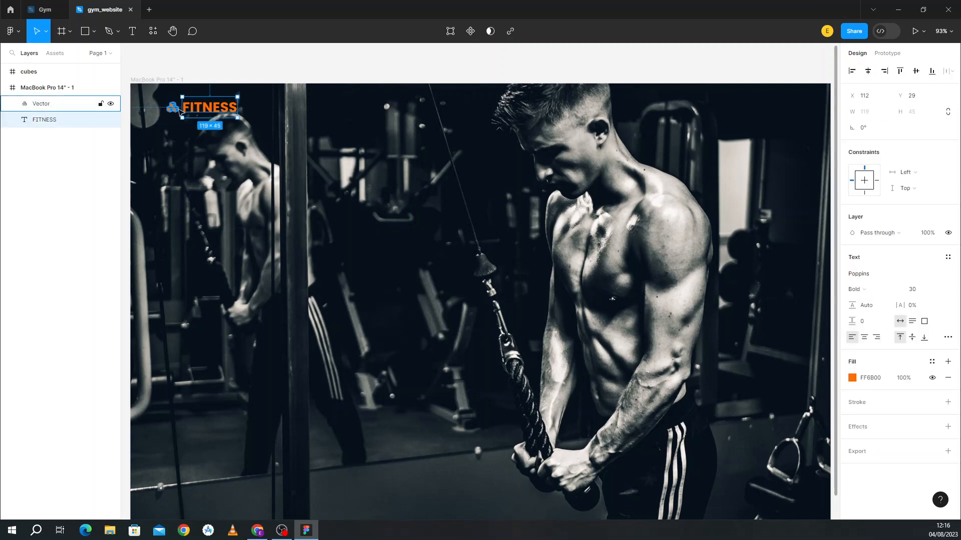
pyautogui.keyDown('shift'); pyautogui.click(173, 108); pyautogui.keyUp('shift')
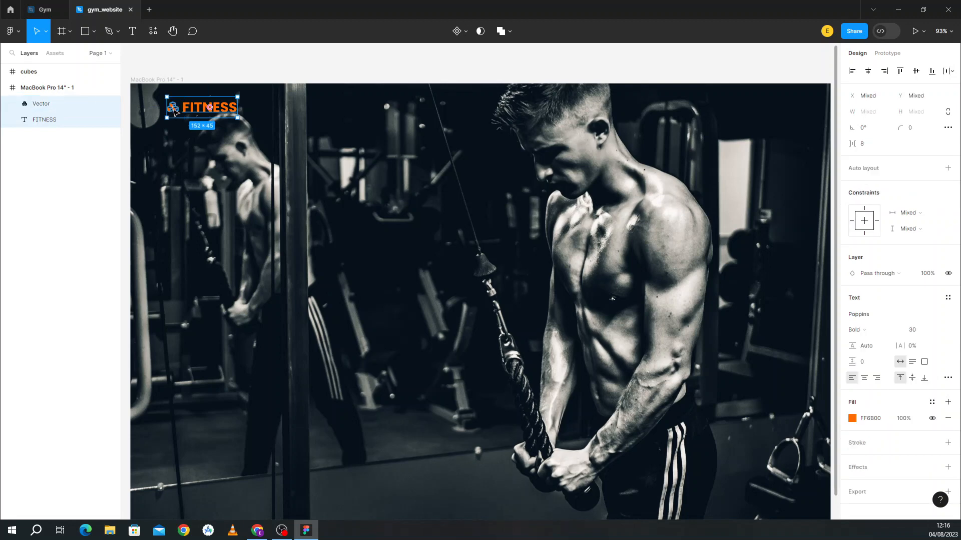
# Step: Group the cubes icon and FITNESS text with Ctrl+G and name the group logo
pyautogui.hotkey('ctrl', 'g')
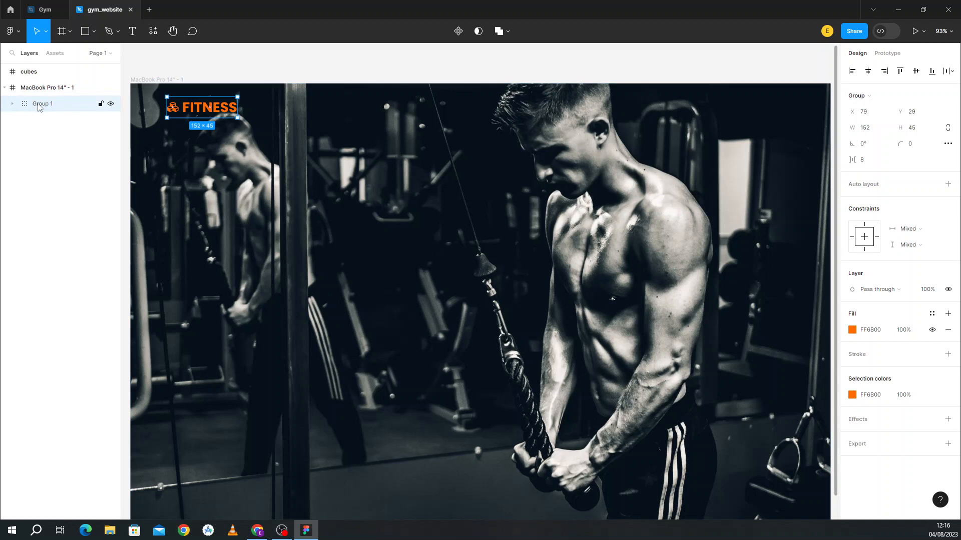
pyautogui.doubleClick(42, 106)
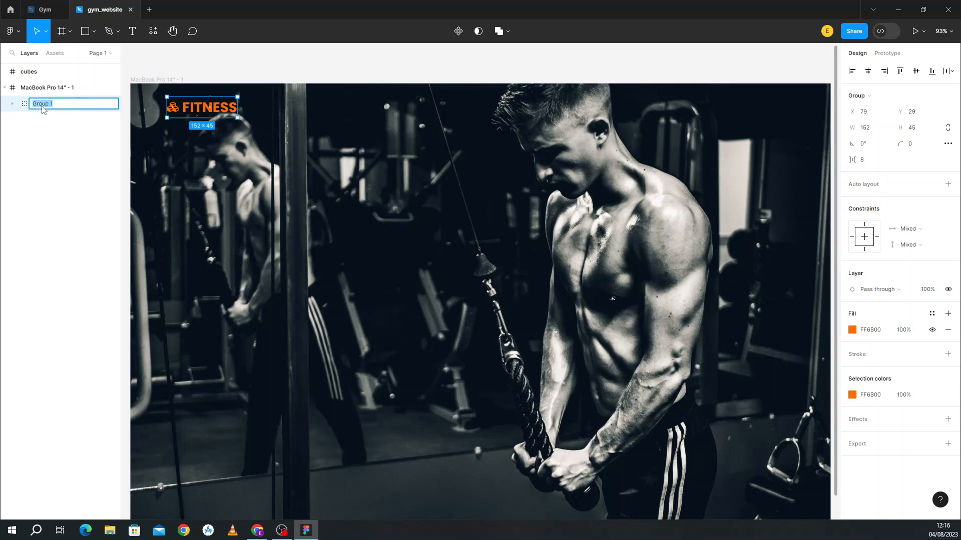
pyautogui.write('logo')
pyautogui.press('Return')
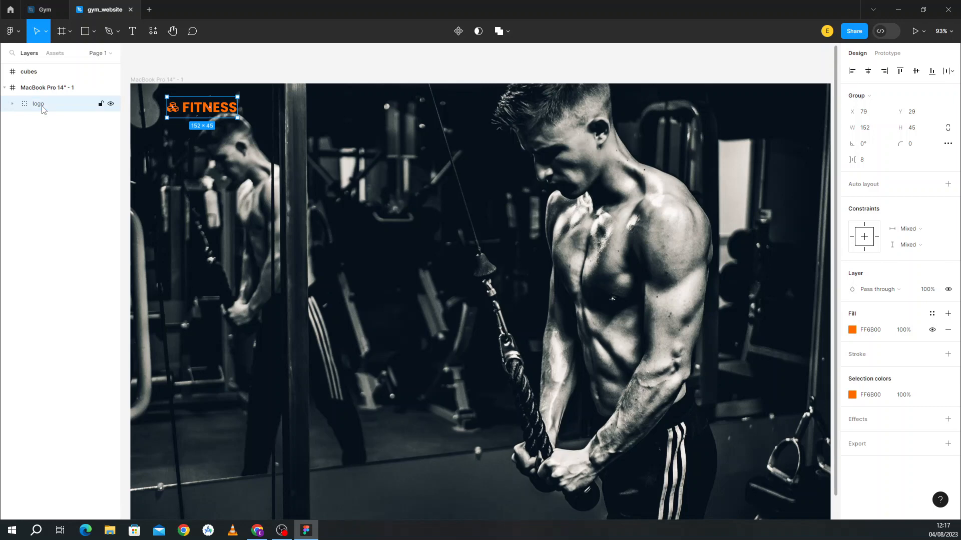
pyautogui.click(49, 170)
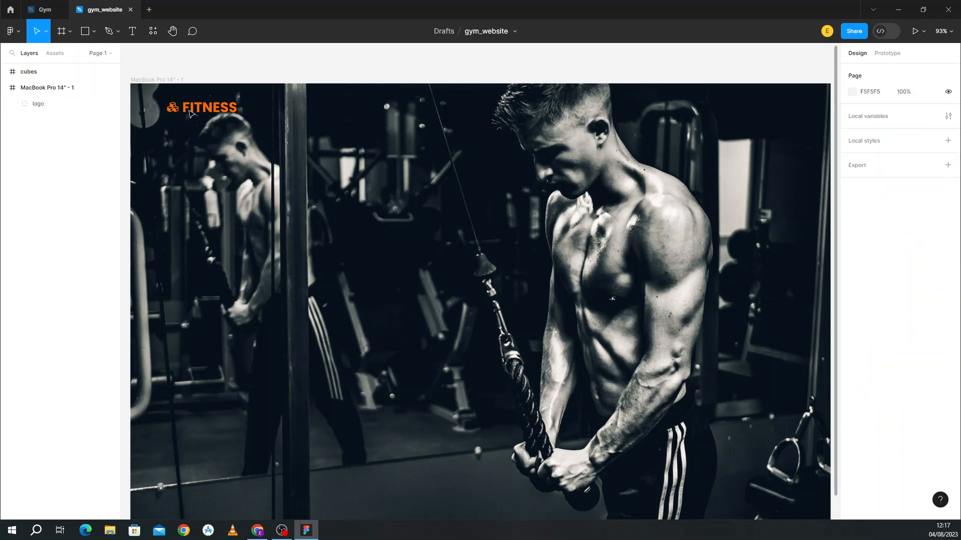
# Step: Widen the gap between icon and FITNESS, then return the logo to the frame's top-left
pyautogui.moveTo(200, 114); pyautogui.dragTo(256, 151)
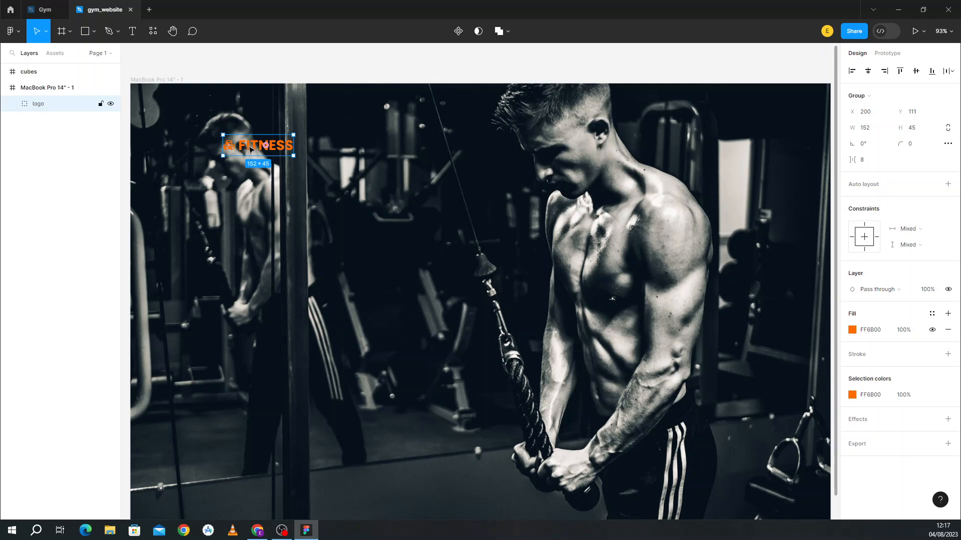
pyautogui.doubleClick(249, 147)
pyautogui.moveTo(249, 147)
pyautogui.mouseDown()
pyautogui.moveTo(179, 108)
pyautogui.moveTo(247, 159)
pyautogui.moveTo(244, 150)
pyautogui.mouseUp()
pyautogui.click(228, 146)
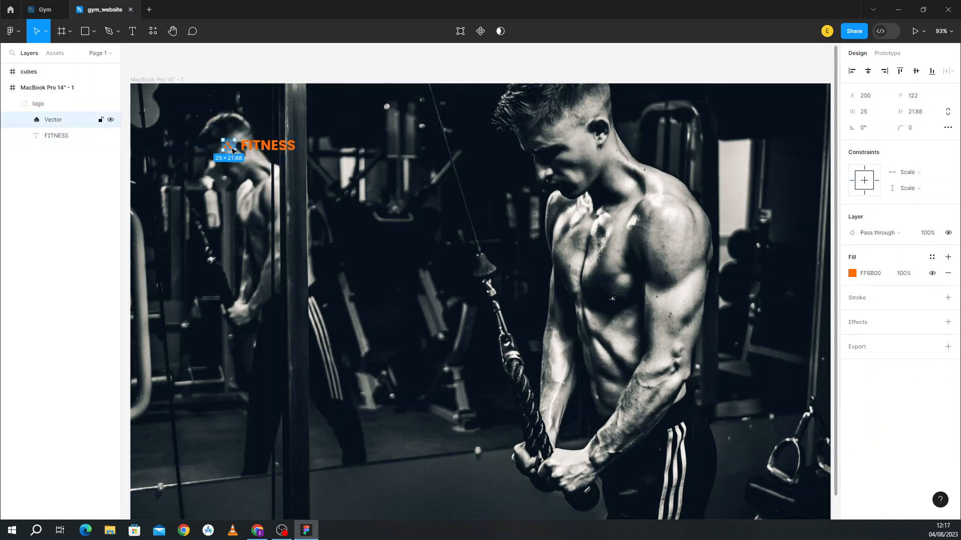
pyautogui.click(31, 106)
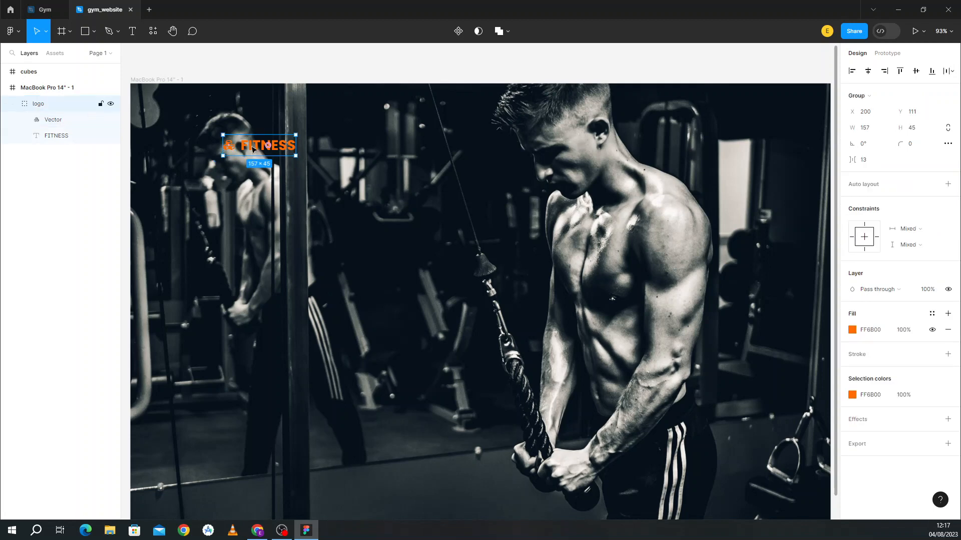
pyautogui.moveTo(245, 145); pyautogui.dragTo(200, 115)
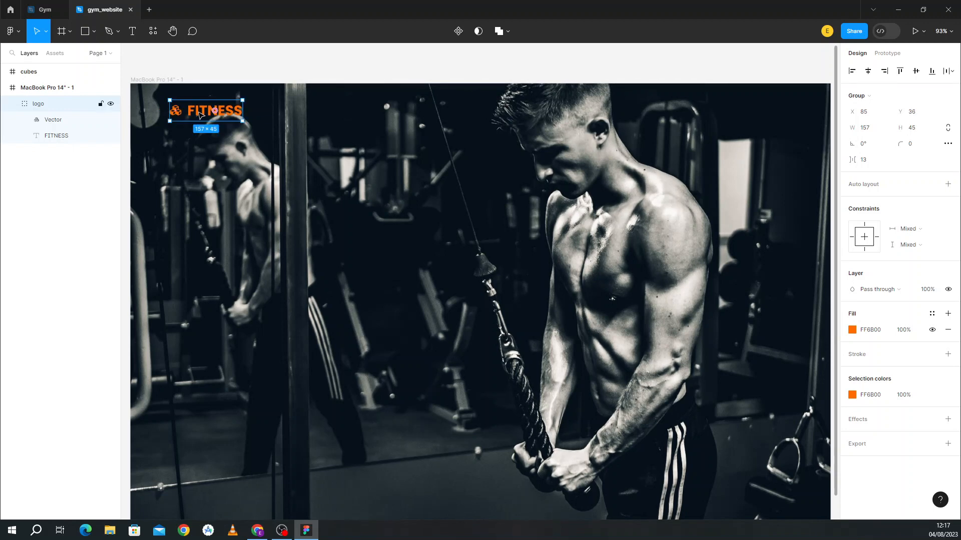
pyautogui.click(14, 105)
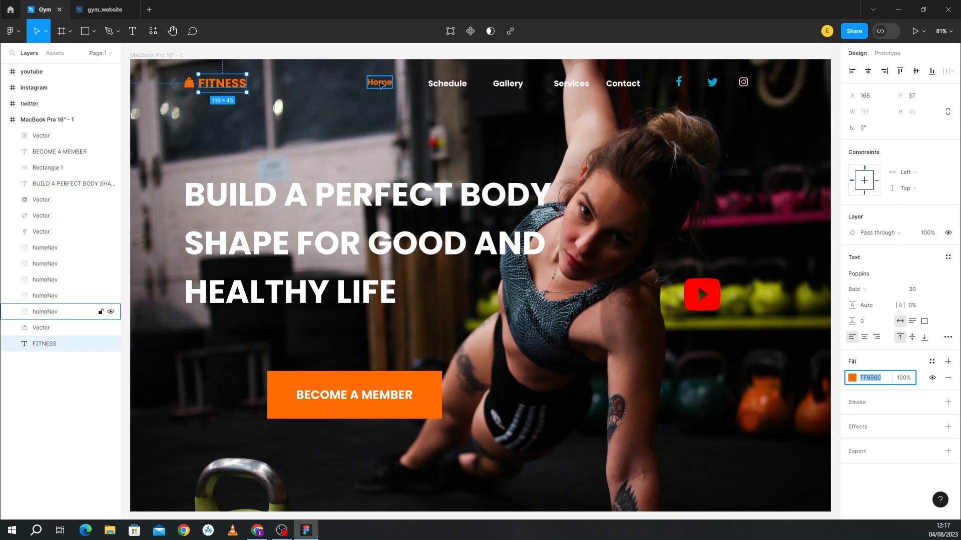
# Step: Check the styling of the Home and Schedule nav items in the Gym reference design
pyautogui.click(380, 85)
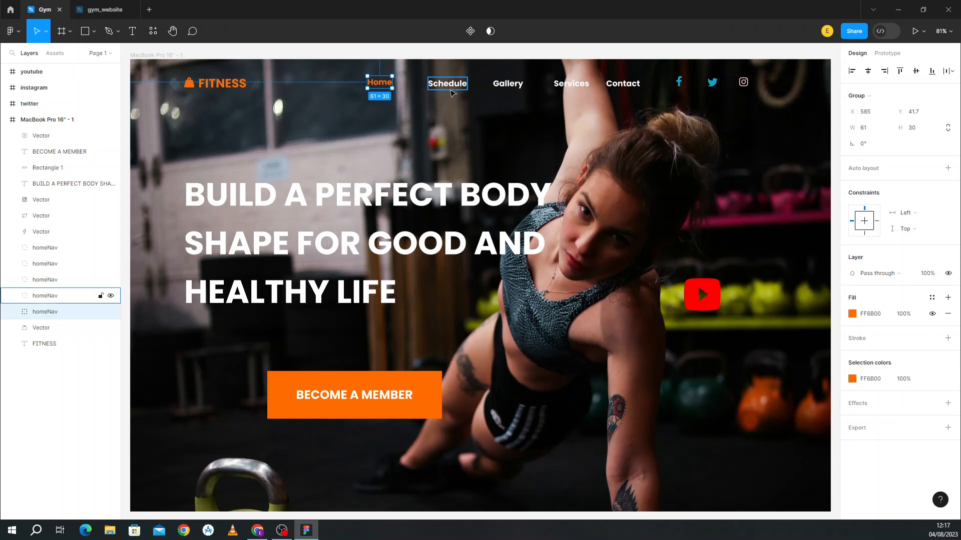
pyautogui.click(452, 91)
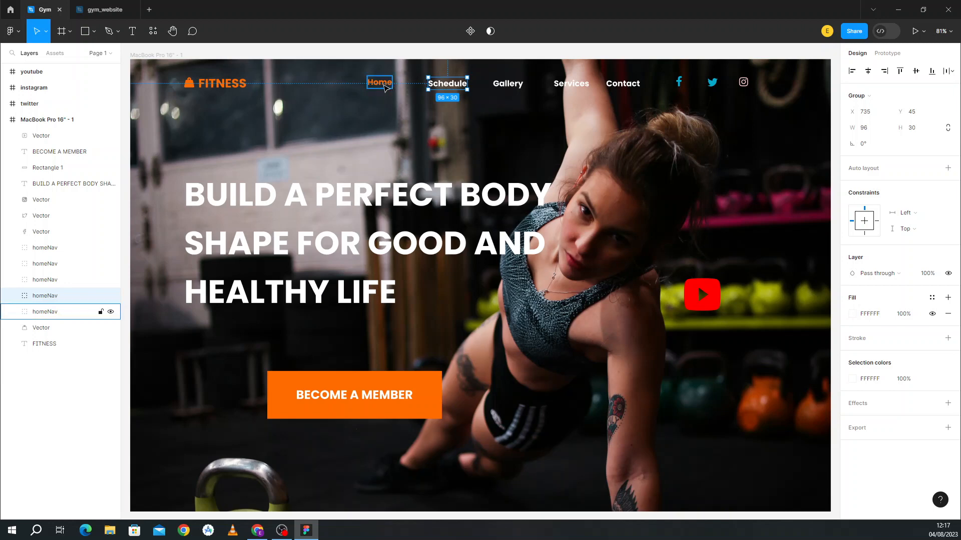
pyautogui.click(385, 86)
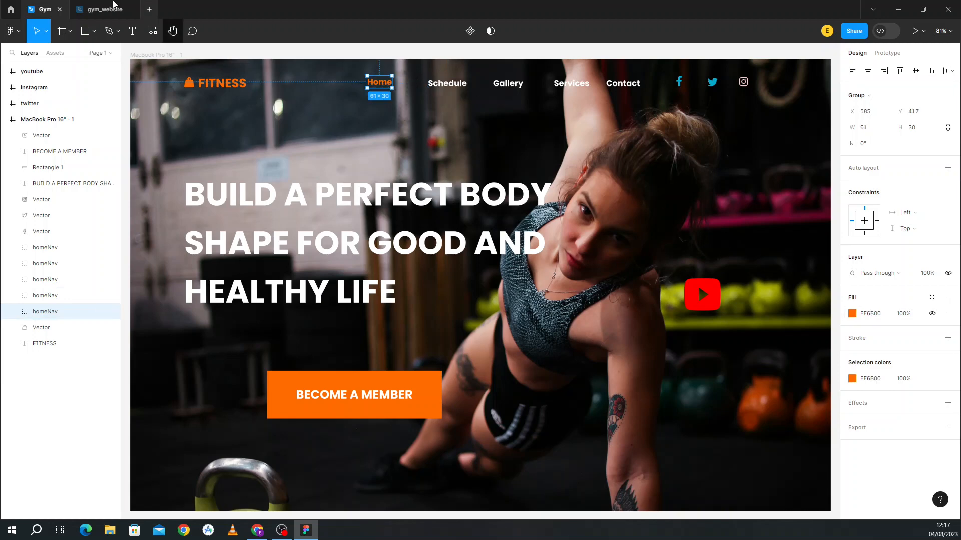
pyautogui.click(110, 6)
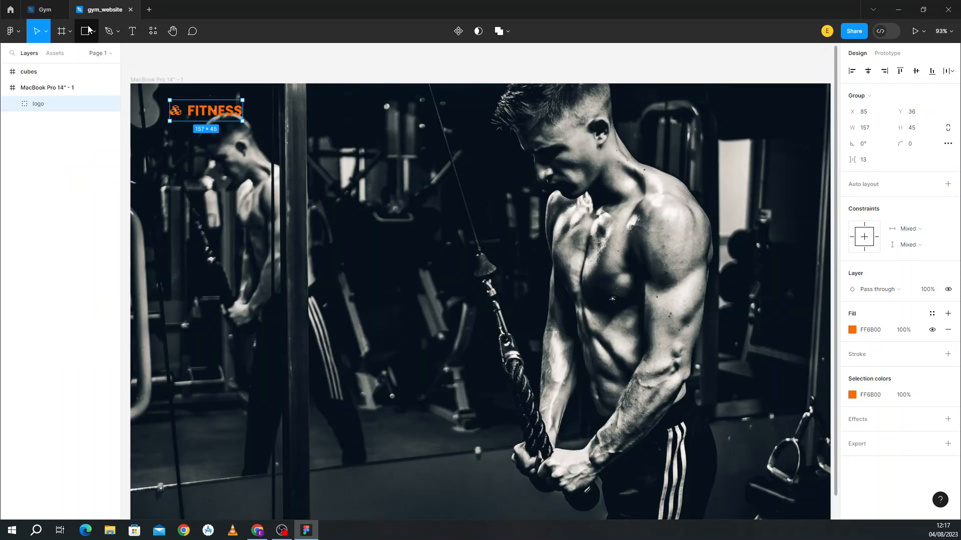
# Step: Add a 'Home' text label to the right of the FITNESS logo
pyautogui.click(133, 38)
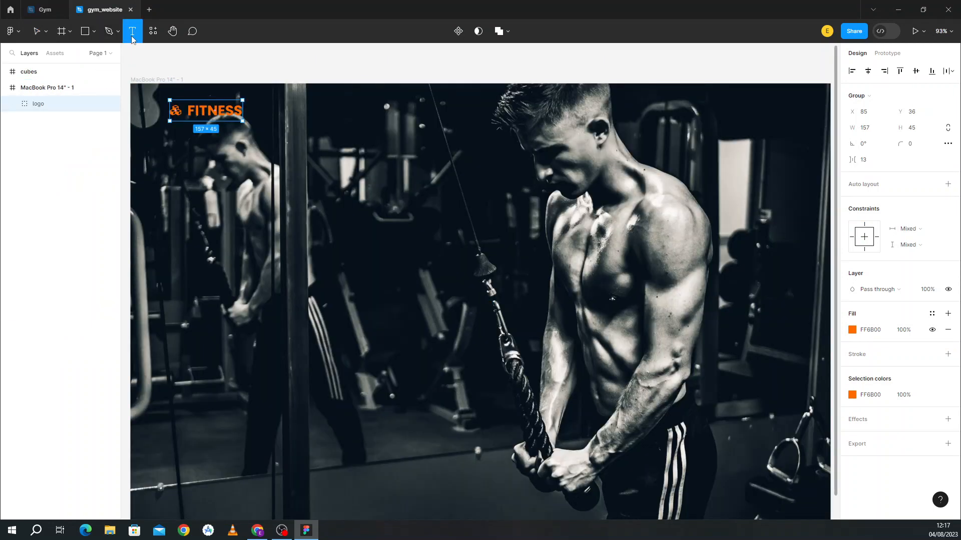
pyautogui.click(353, 103)
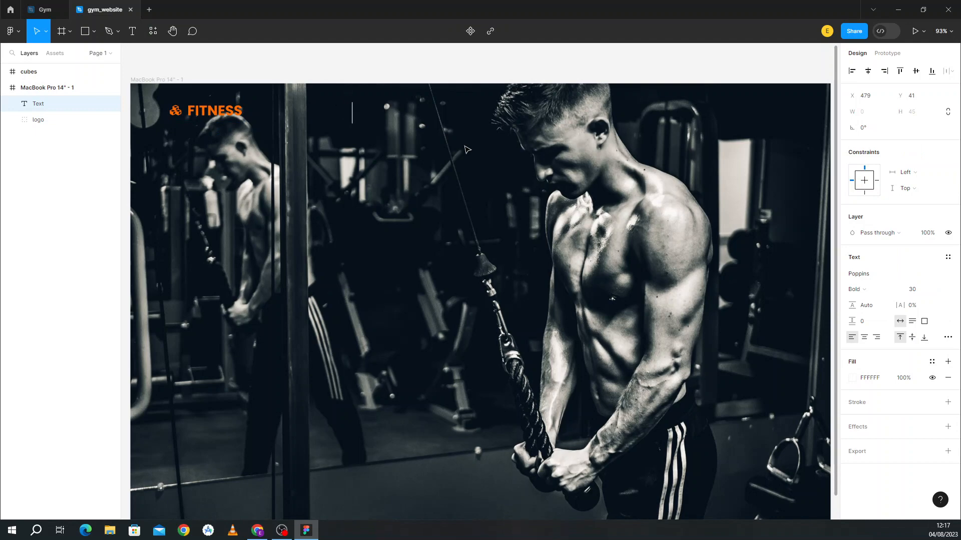
pyautogui.write('Home')
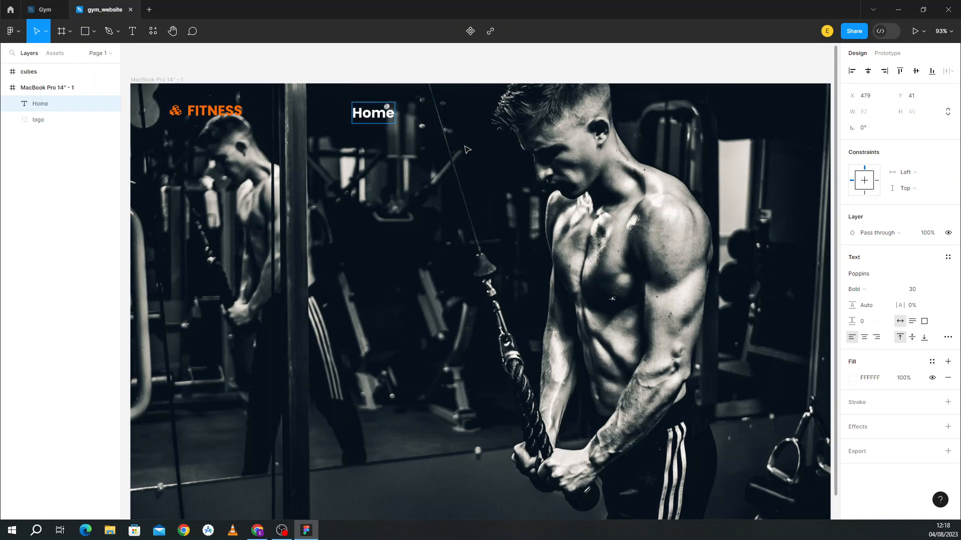
# Step: Compare the Home label with the reference nav items, then select its font size field
pyautogui.click(55, 6)
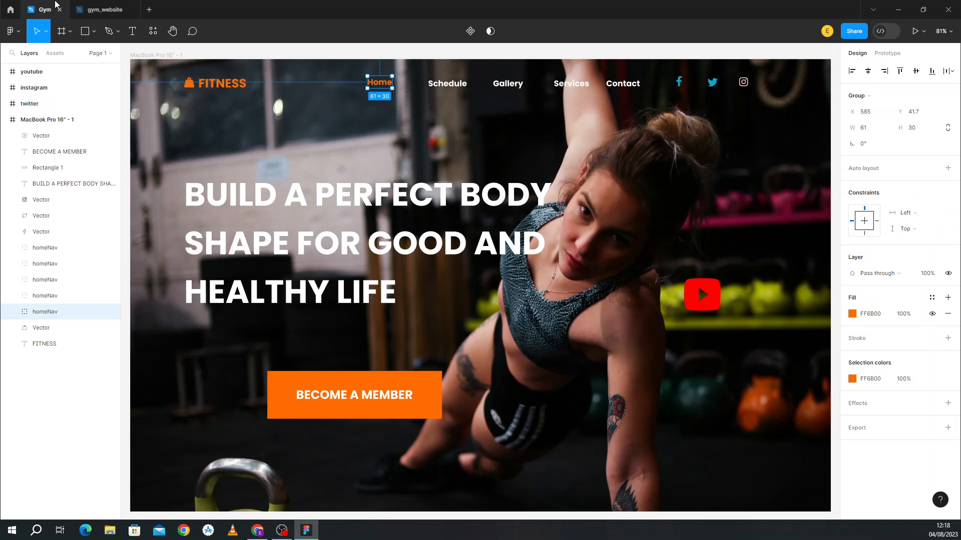
pyautogui.click(107, 9)
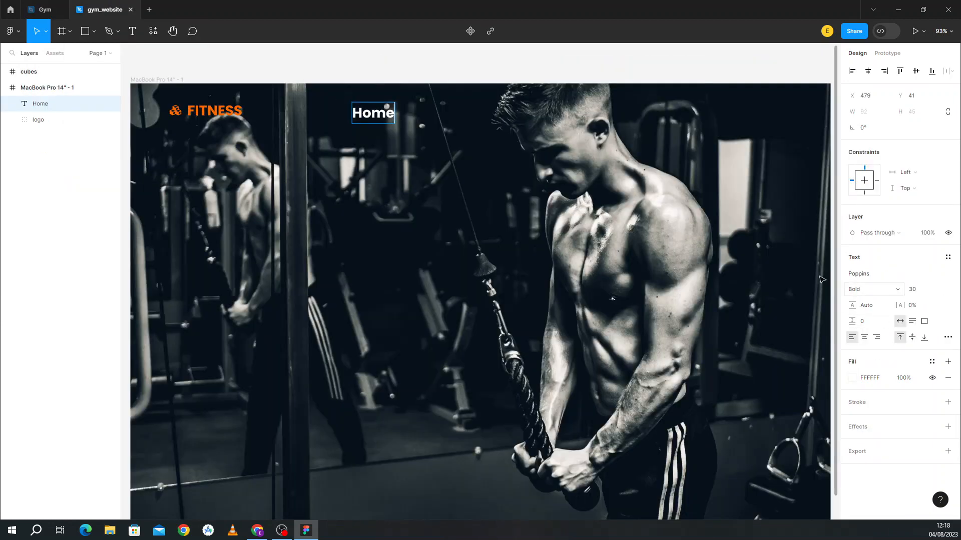
pyautogui.click(51, 6)
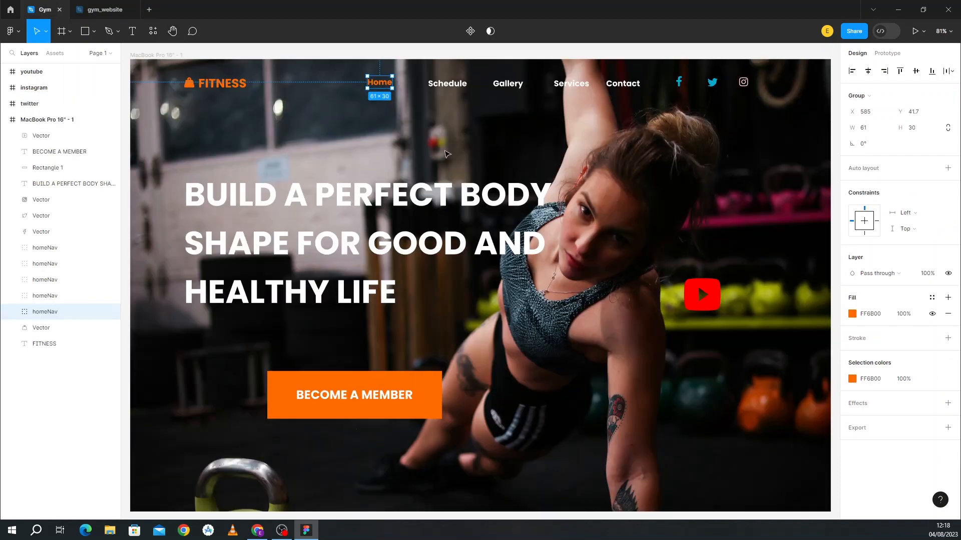
pyautogui.click(451, 88)
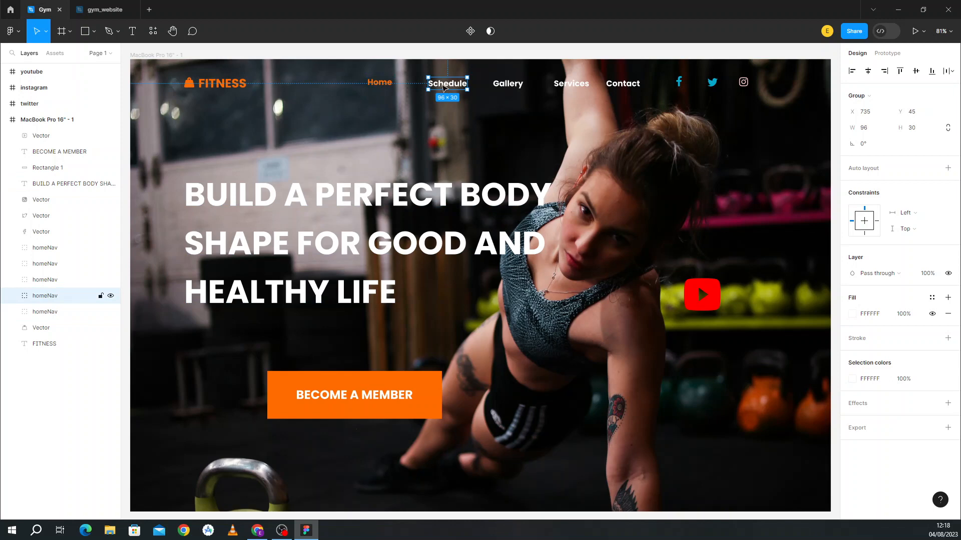
pyautogui.click(381, 83)
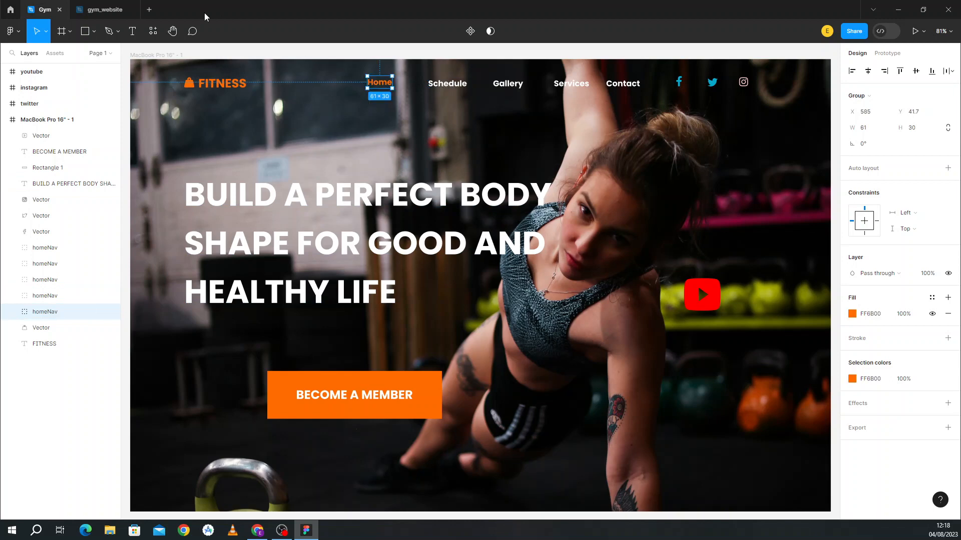
pyautogui.click(134, 6)
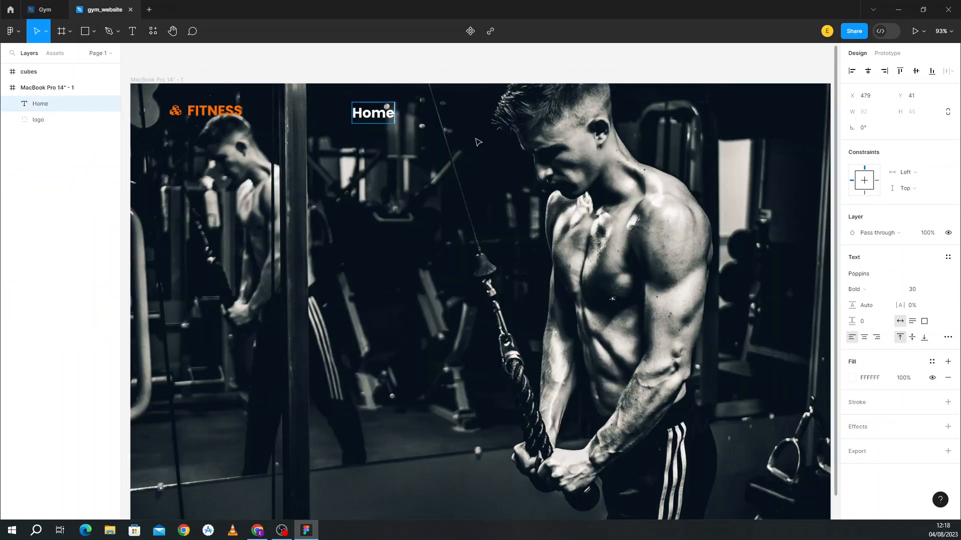
pyautogui.click(923, 294)
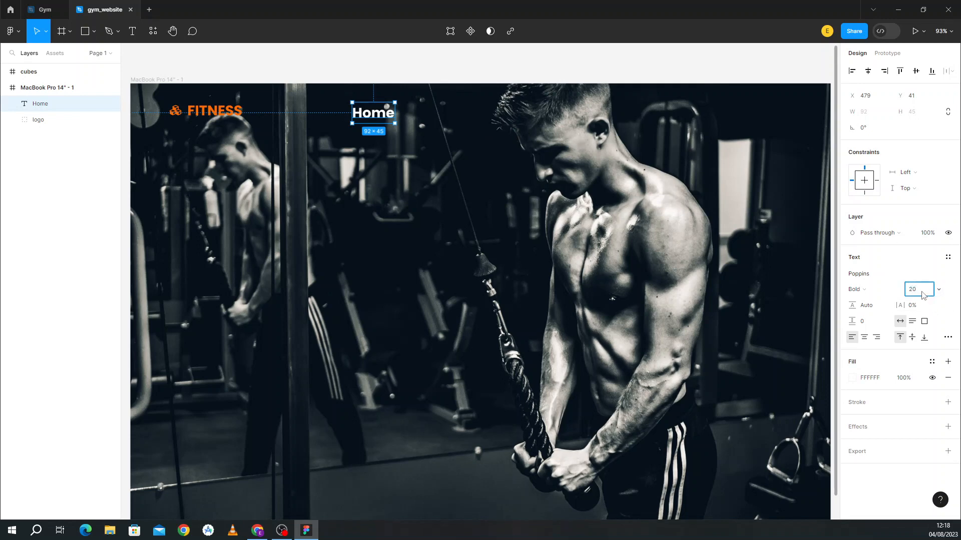
# Step: Resize Home to 20 and duplicate it as a 'Schedule' label to its right
pyautogui.write('20')
pyautogui.click(610, 182)
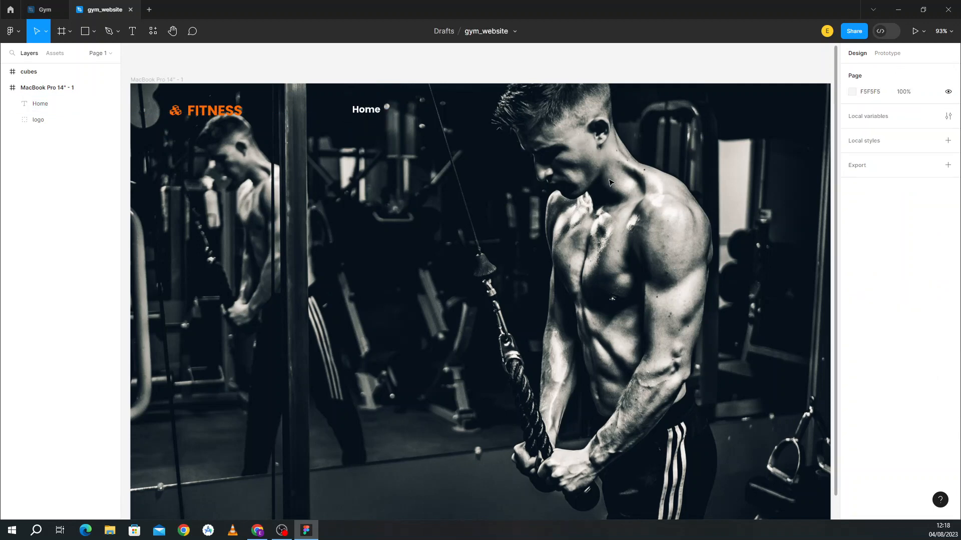
pyautogui.moveTo(371, 115); pyautogui.dragTo(428, 115)
pyautogui.doubleClick(426, 113)
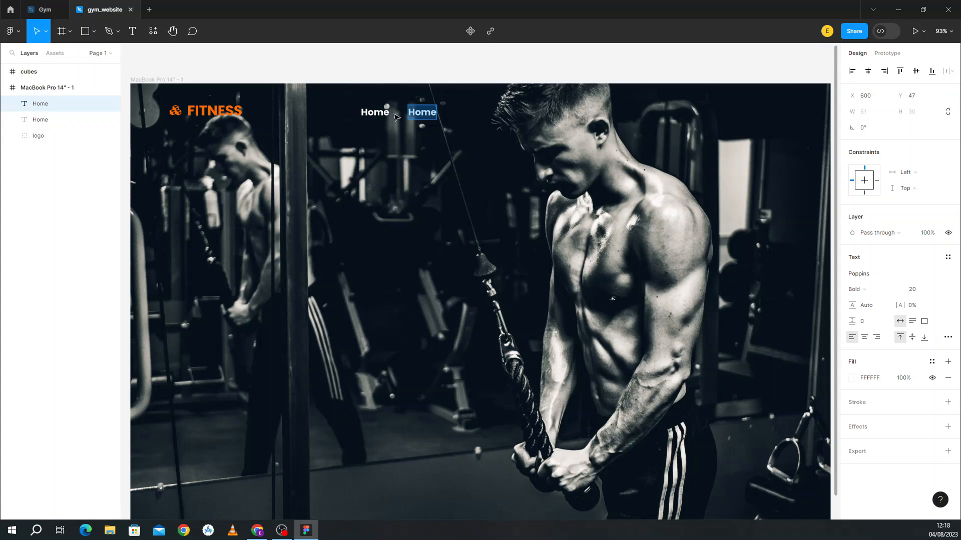
pyautogui.click(40, 5)
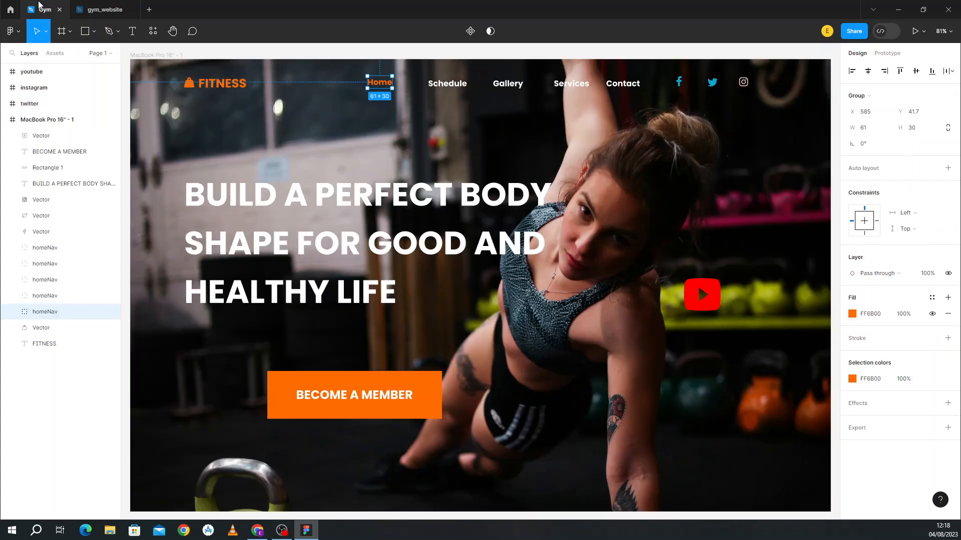
pyautogui.click(103, 9)
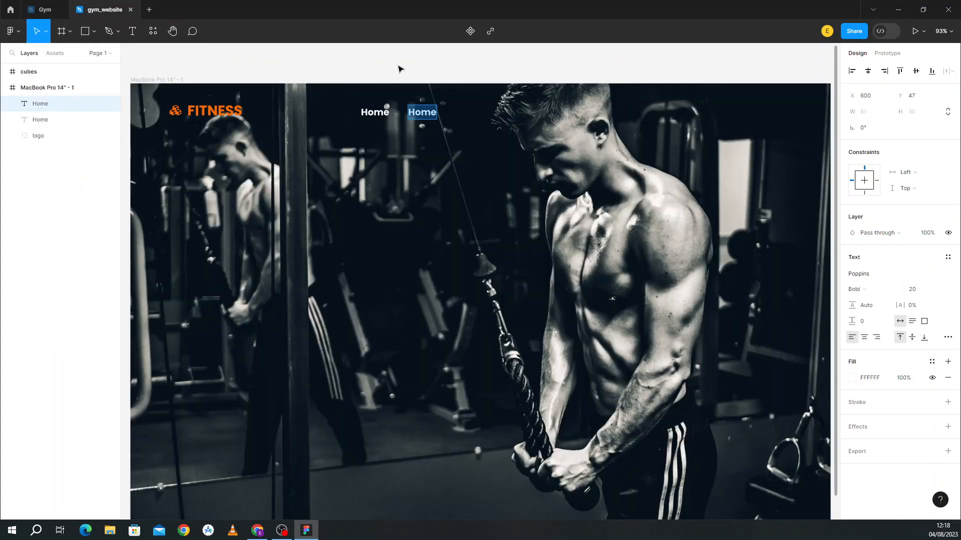
pyautogui.write('Sc')
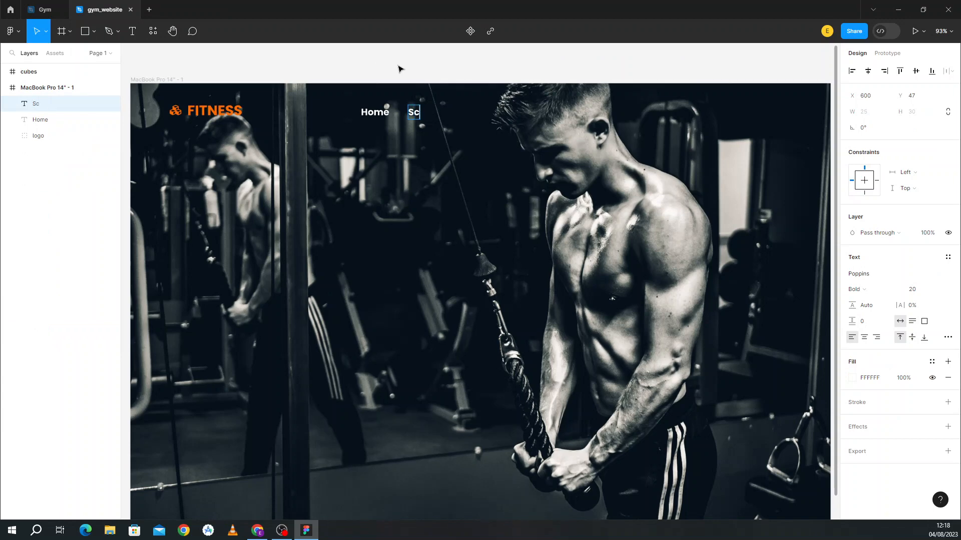
pyautogui.write('hedule')
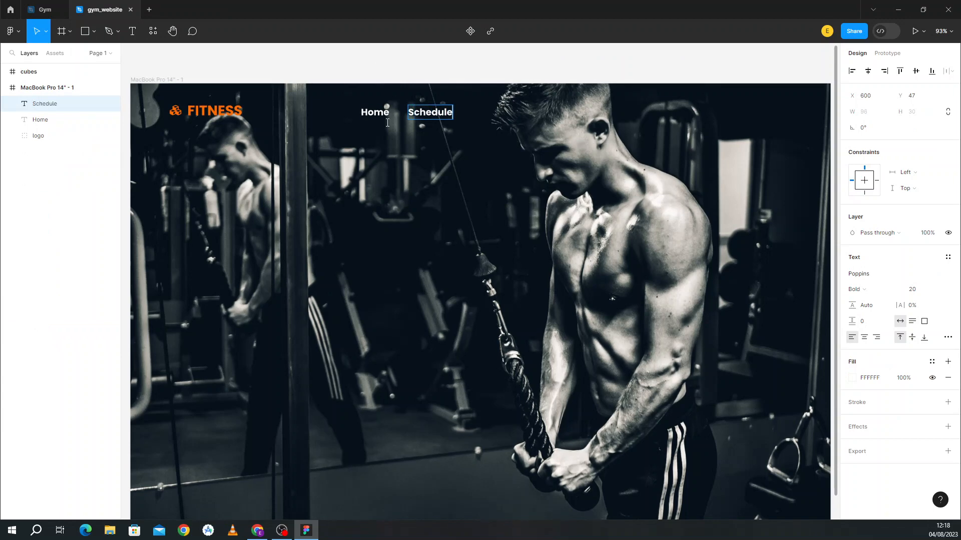
pyautogui.press('Escape')
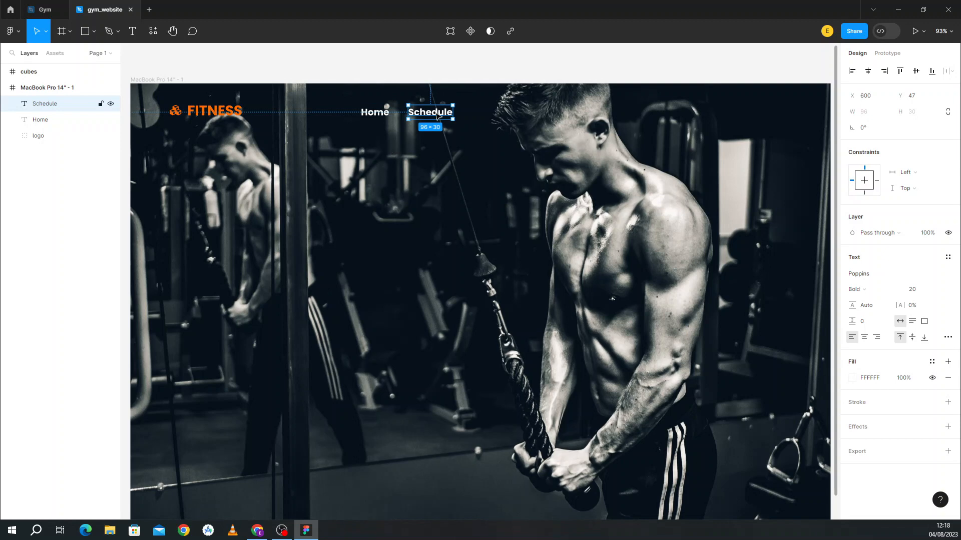
# Step: Add a 'Gallery' copy to the right of Schedule
pyautogui.moveTo(438, 115); pyautogui.dragTo(505, 116)
pyautogui.doubleClick(503, 113)
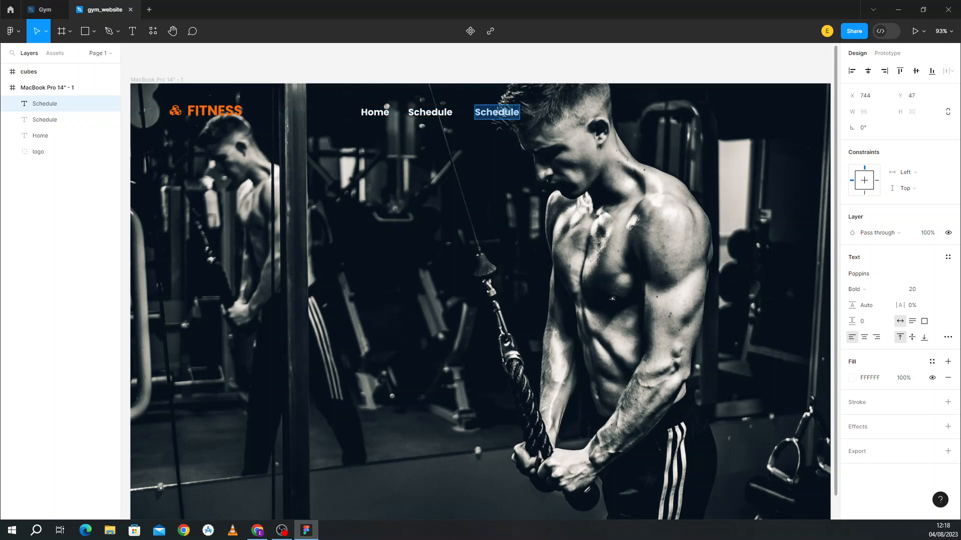
pyautogui.write('Galler')
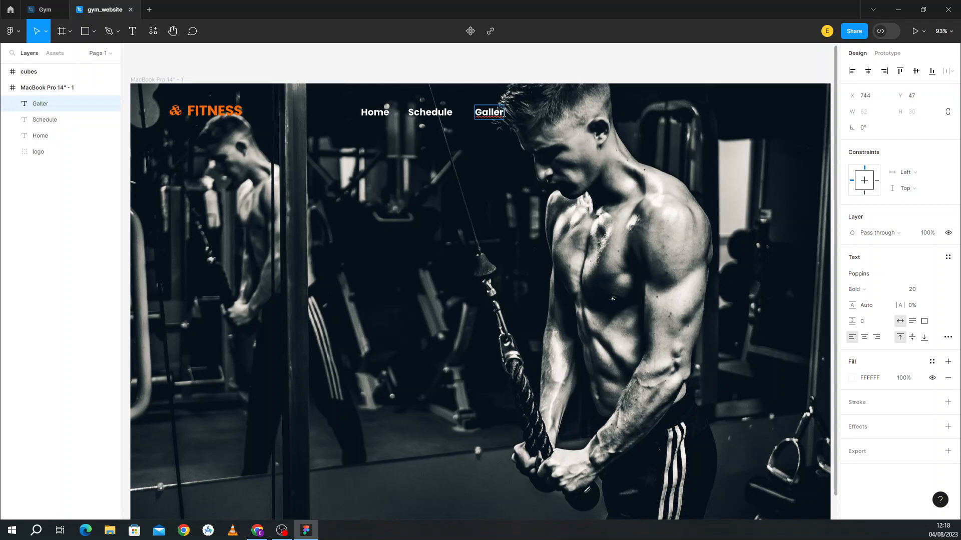
pyautogui.write('y')
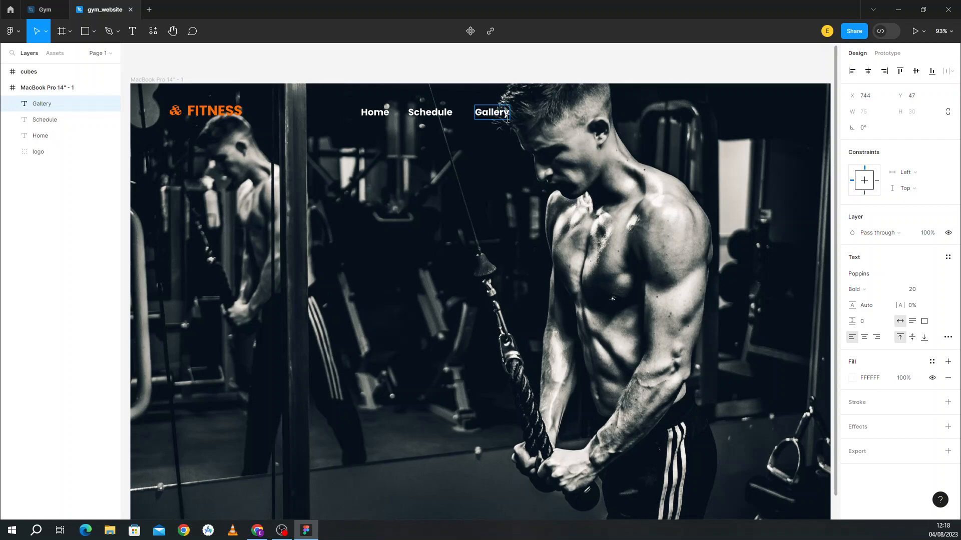
pyautogui.click(54, 5)
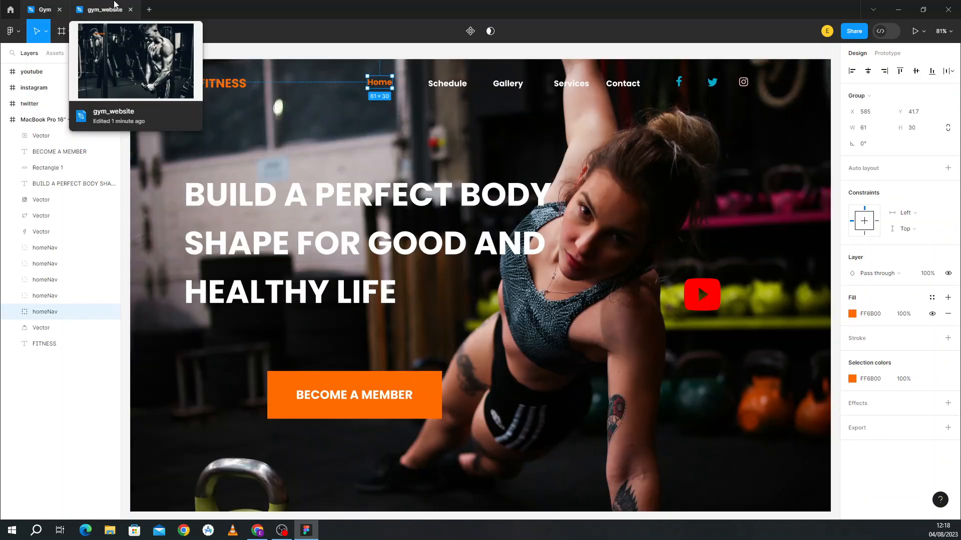
pyautogui.click(115, 6)
# Step: Add 'Services' and 'Contact' copies in a row after Gallery
pyautogui.click(493, 178)
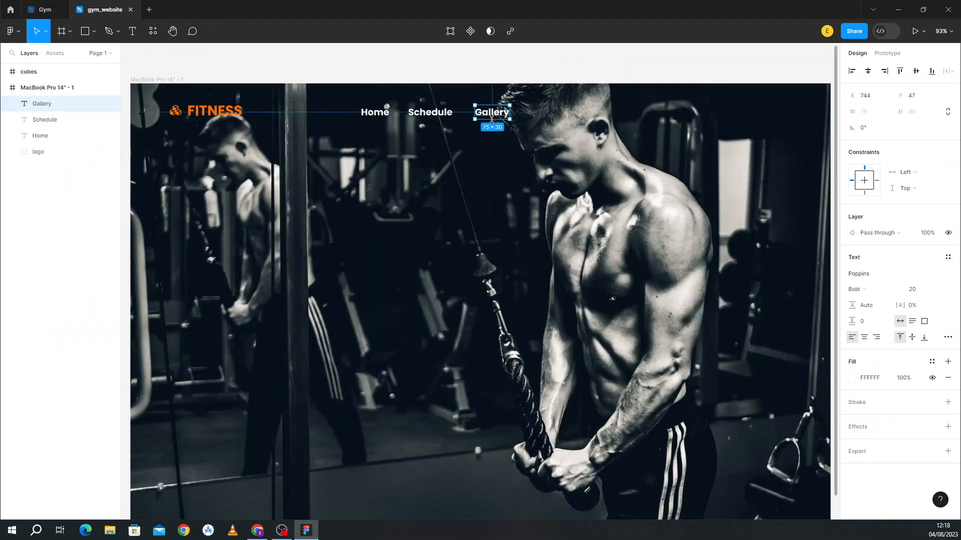
pyautogui.moveTo(494, 116); pyautogui.dragTo(551, 116)
pyautogui.doubleClick(551, 115)
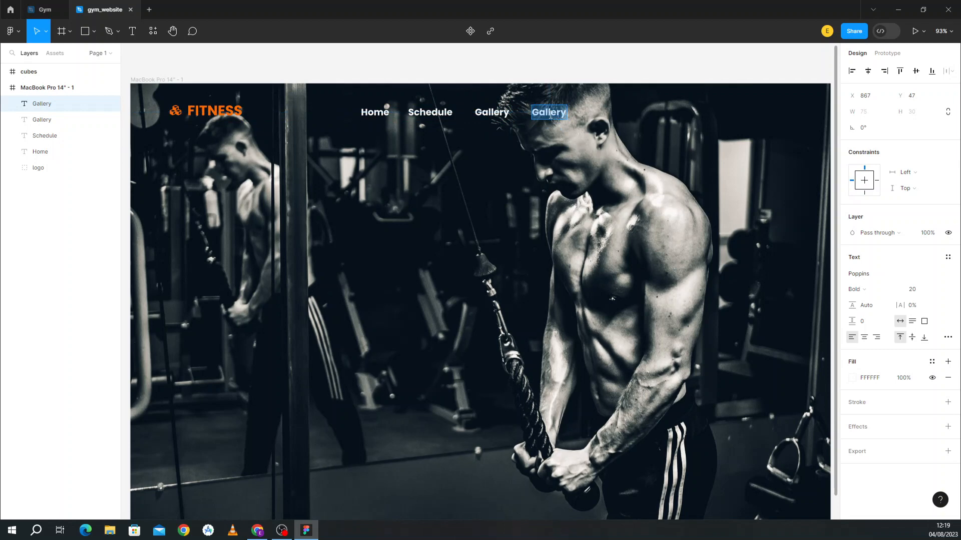
pyautogui.write('Se')
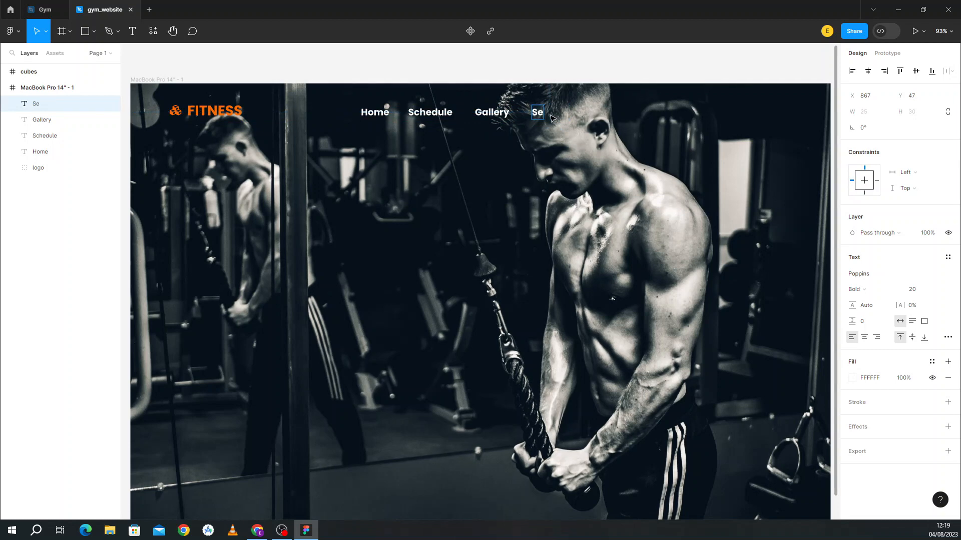
pyautogui.write('rvices')
pyautogui.press('Escape')
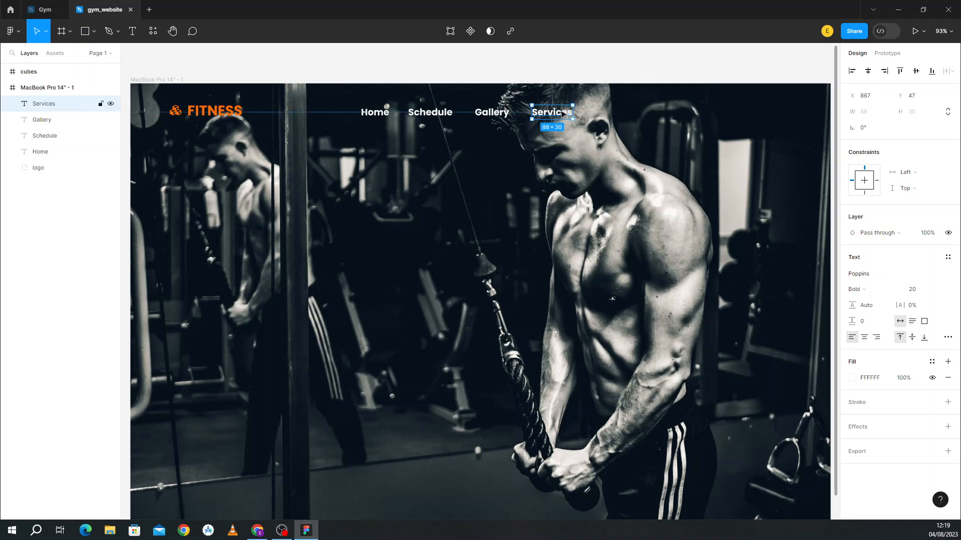
pyautogui.moveTo(564, 114); pyautogui.dragTo(621, 115)
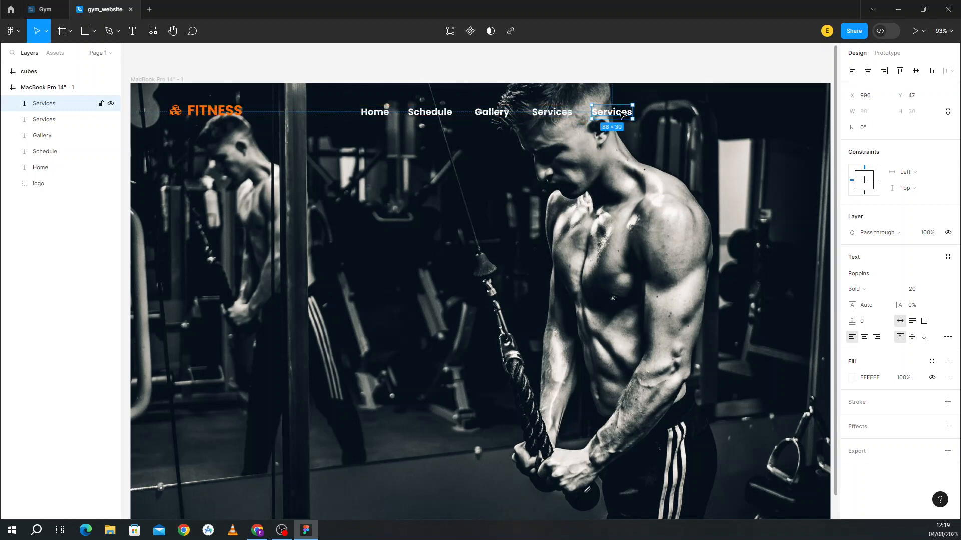
pyautogui.doubleClick(620, 114)
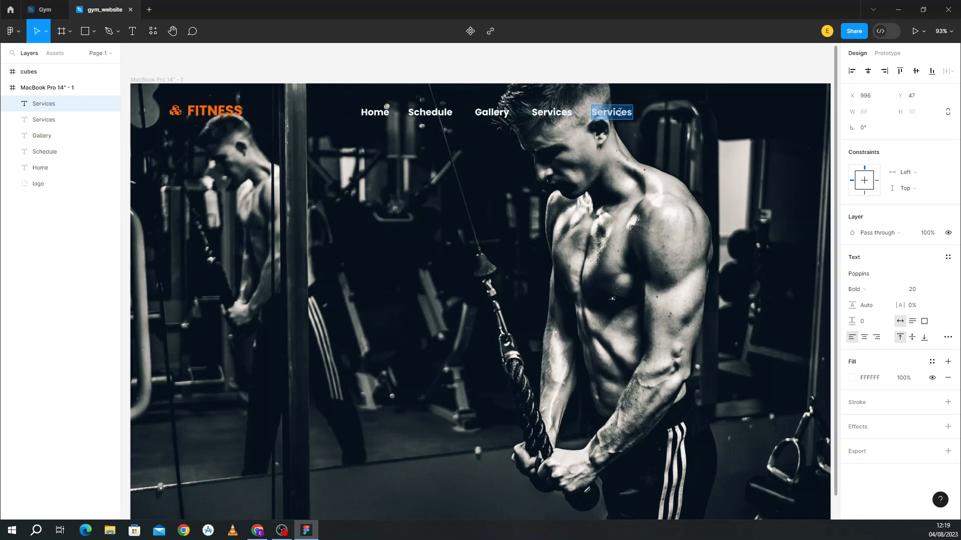
pyautogui.write('Con')
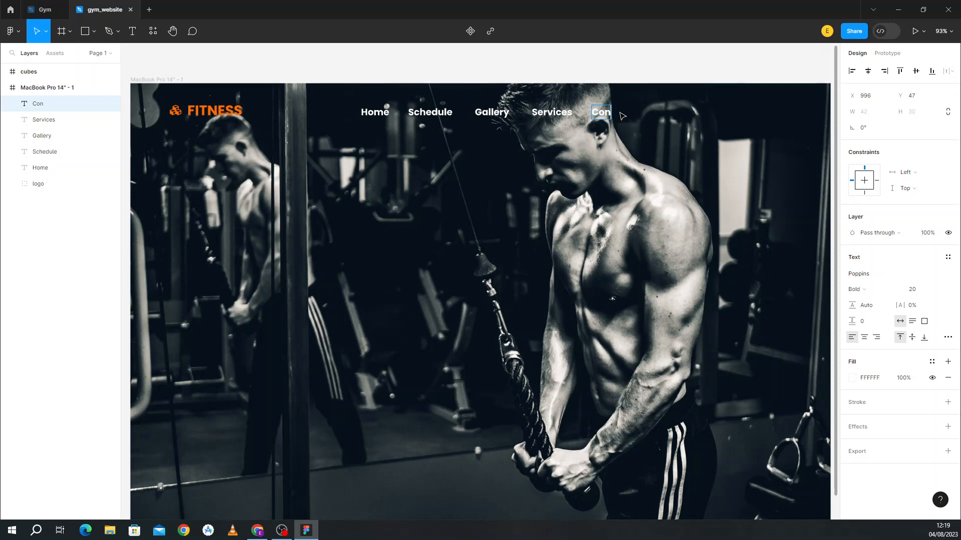
pyautogui.write('tact')
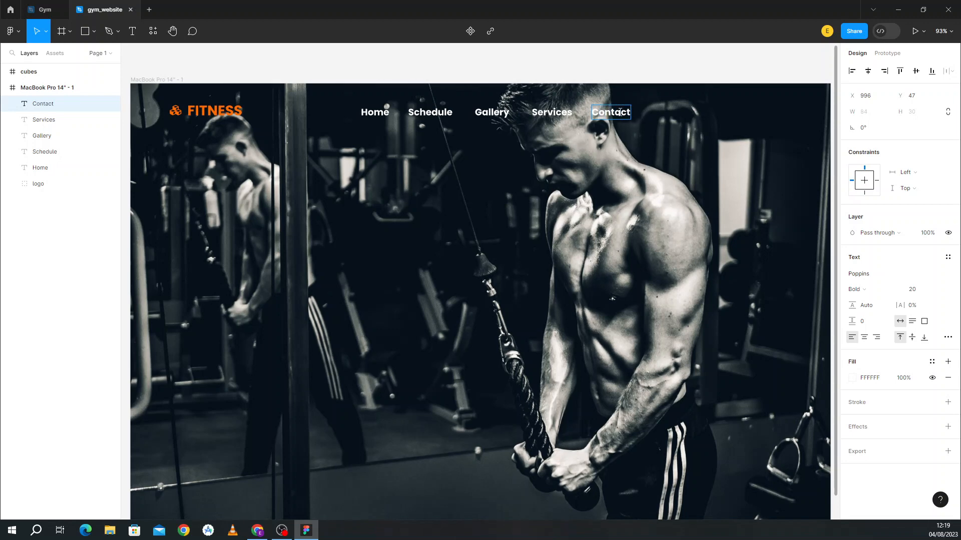
pyautogui.press('Escape')
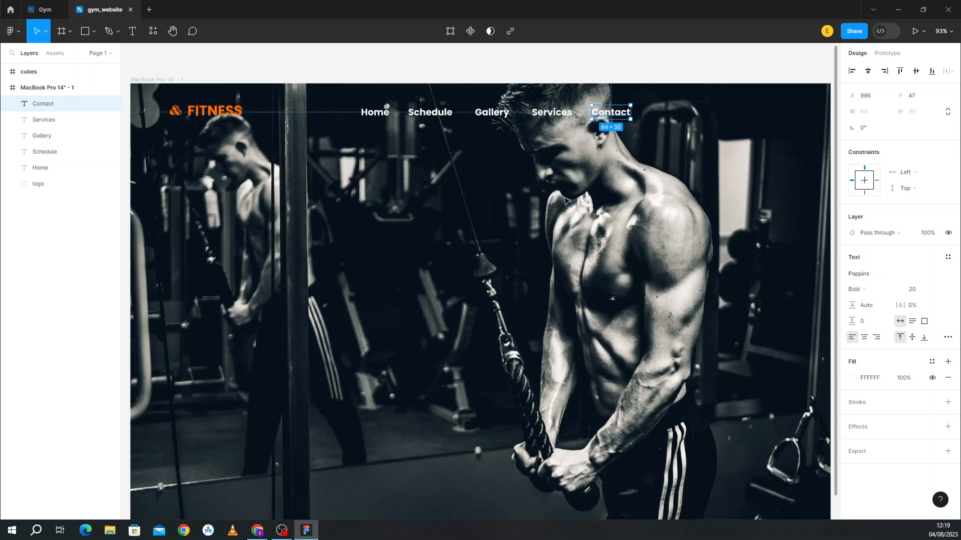
# Step: Make the Home nav label orange FF6B00 and compare it with the reference design
pyautogui.click(372, 120)
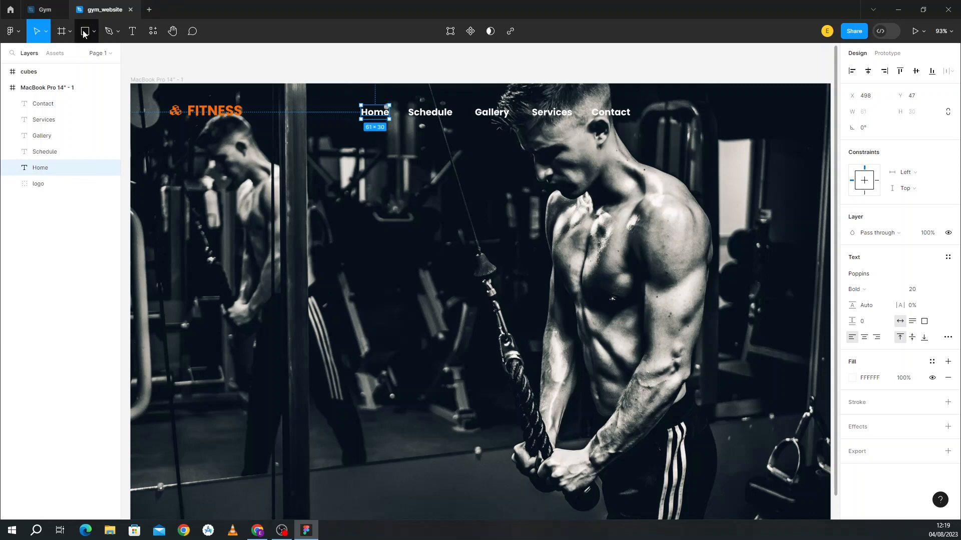
pyautogui.click(854, 381)
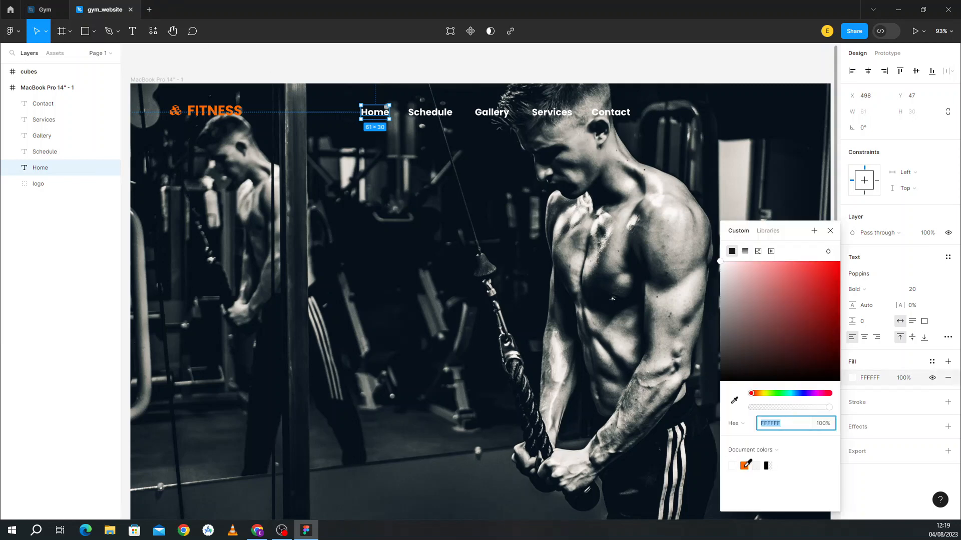
pyautogui.click(745, 466)
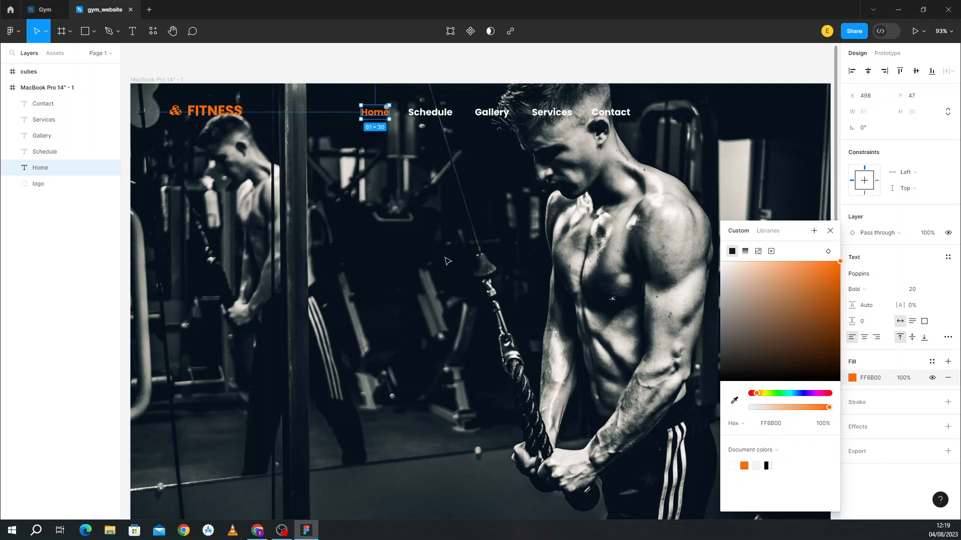
pyautogui.press('Escape')
pyautogui.press('Escape')
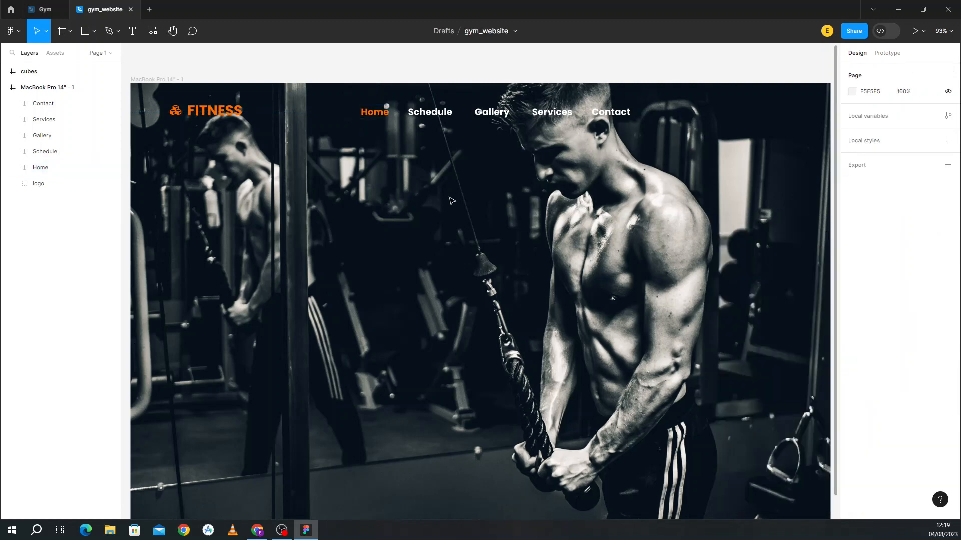
pyautogui.scroll(-1, 452, 200)
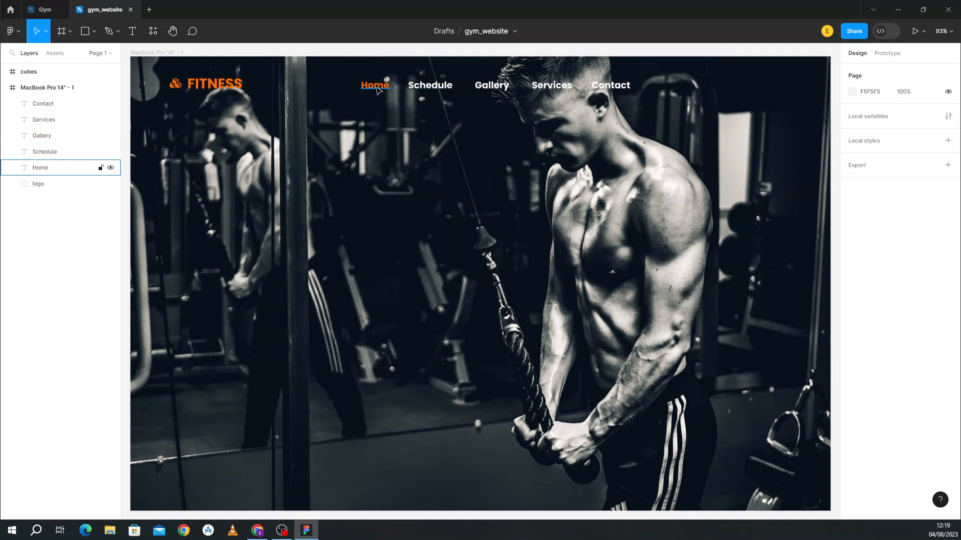
pyautogui.click(56, 6)
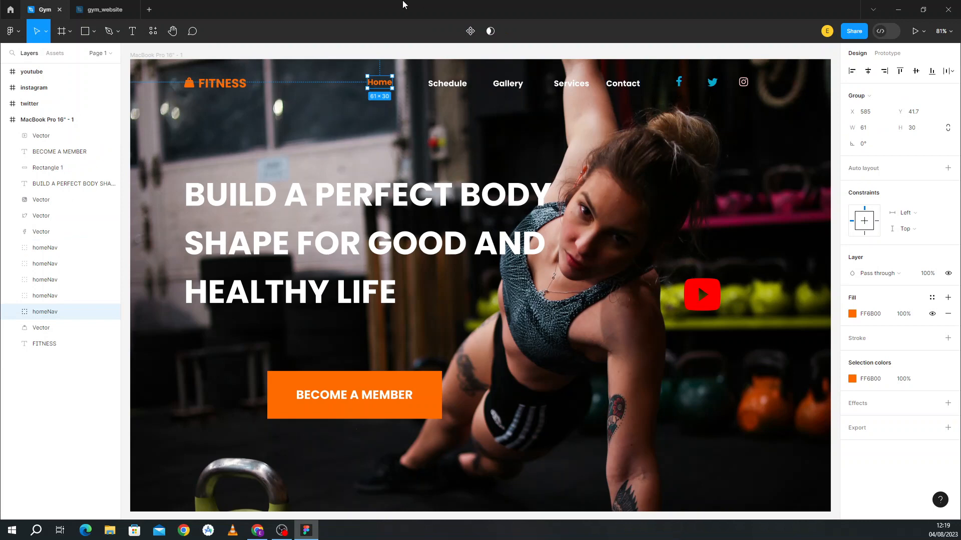
pyautogui.click(122, 6)
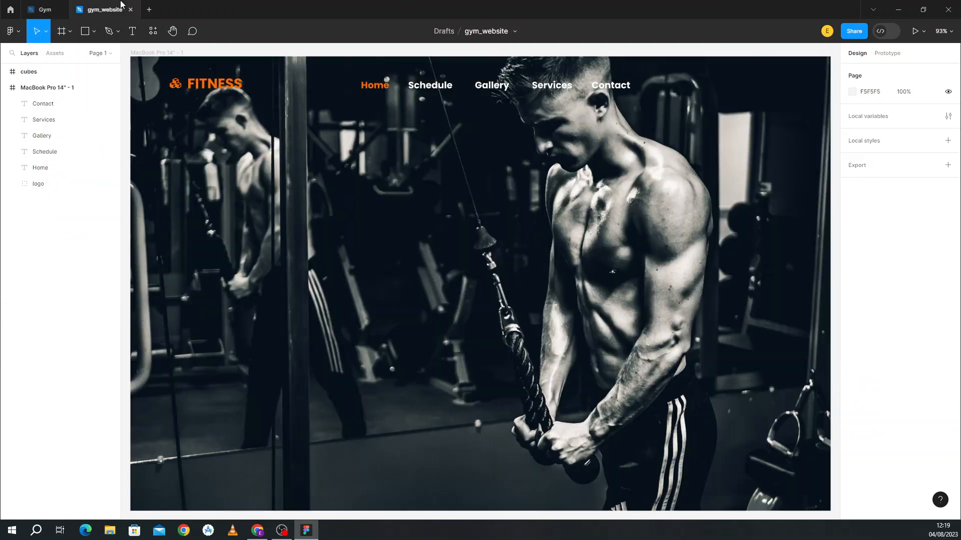
# Step: Insert the facebook-f icon from the Font Awesome Icons plugin using the search 'fac'
pyautogui.rightClick(489, 217)
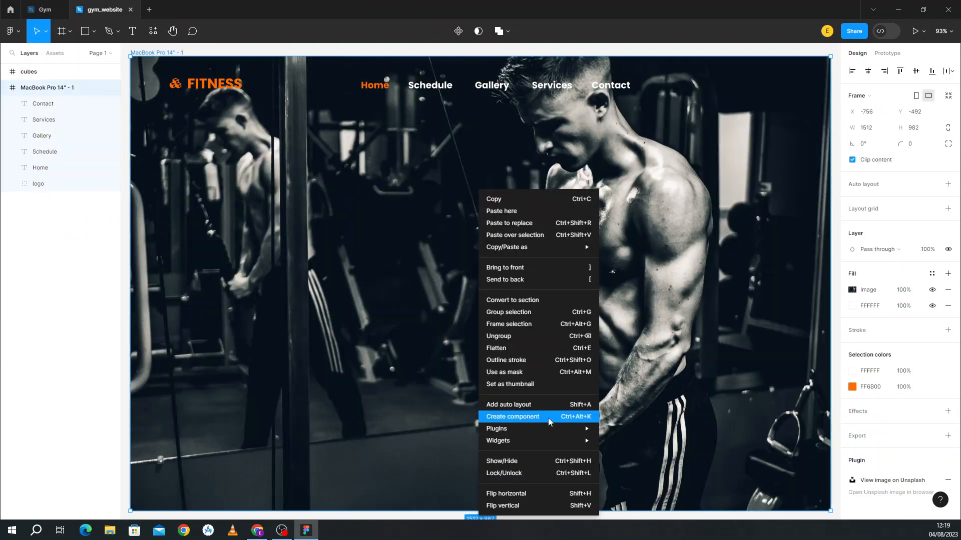
pyautogui.moveTo(569, 431)
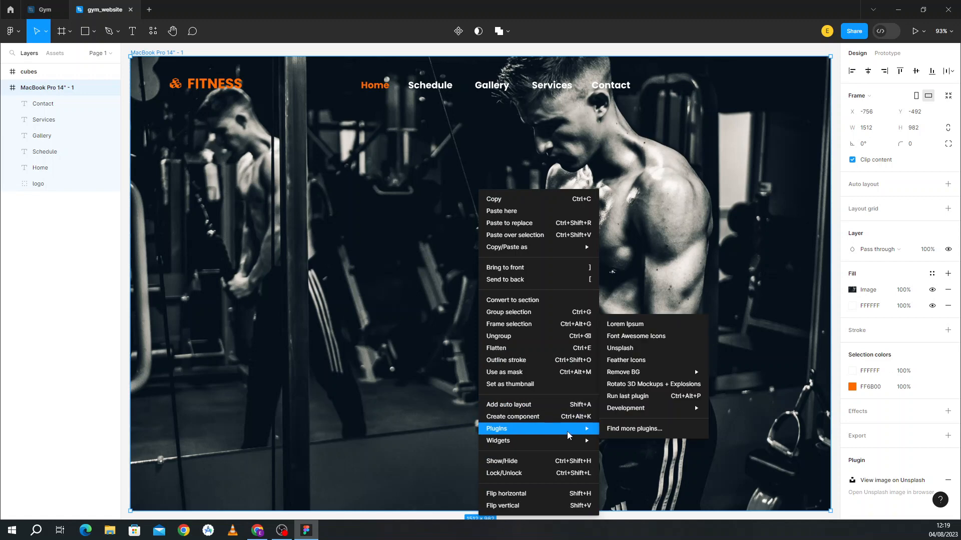
pyautogui.click(631, 337)
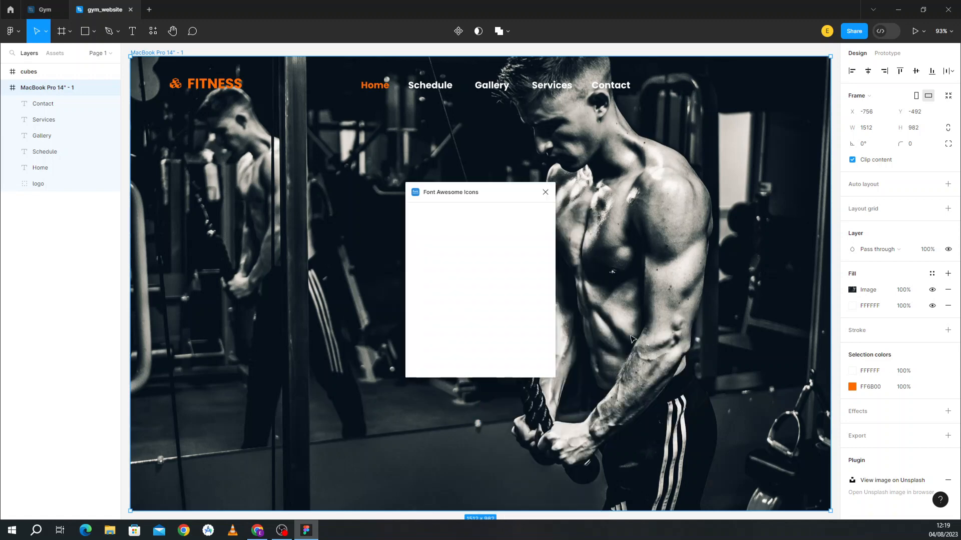
pyautogui.click(445, 225)
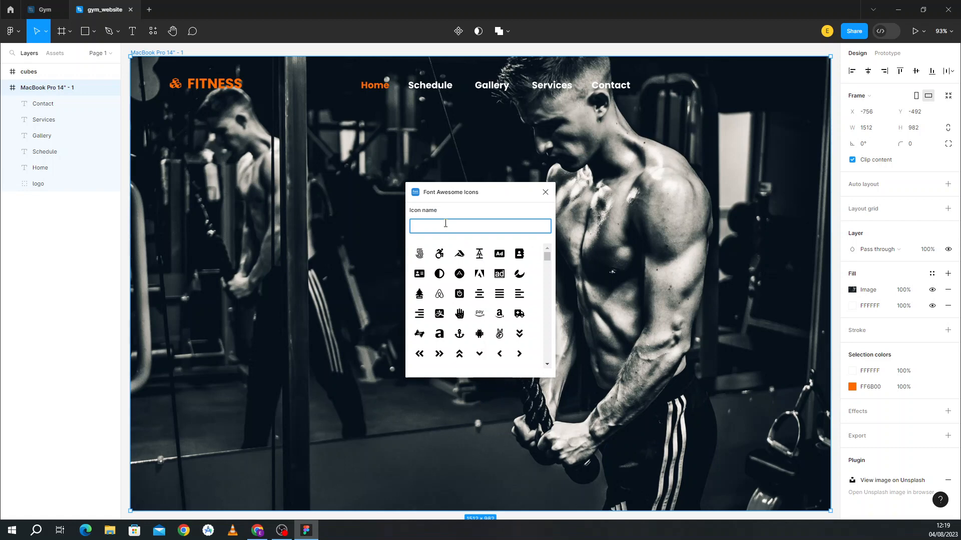
pyautogui.write('fac')
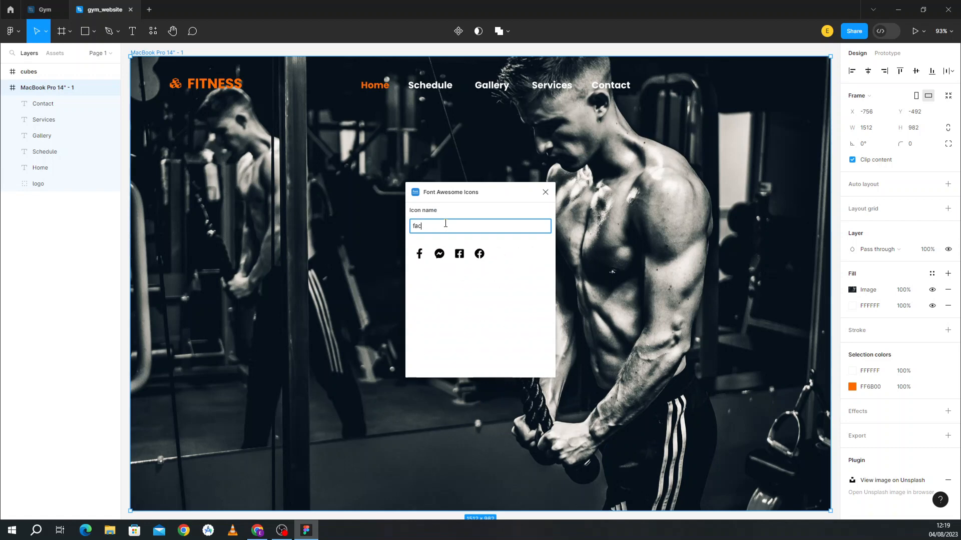
pyautogui.click(419, 254)
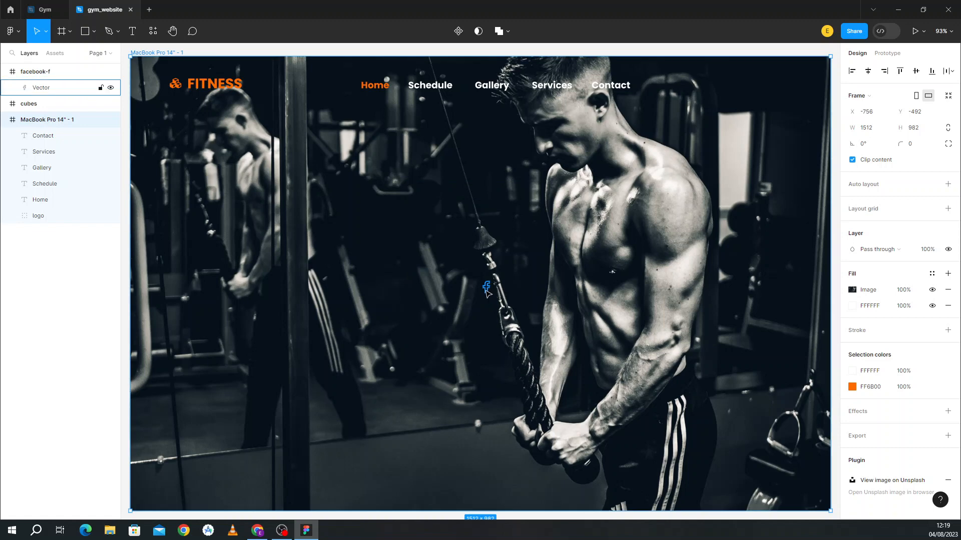
pyautogui.moveTo(532, 275)
pyautogui.mouseDown()
pyautogui.moveTo(572, 259)
pyautogui.moveTo(518, 285)
pyautogui.mouseUp()
# Step: Recolour the Facebook icon's fill to blue 42A0F5
pyautogui.click(487, 289)
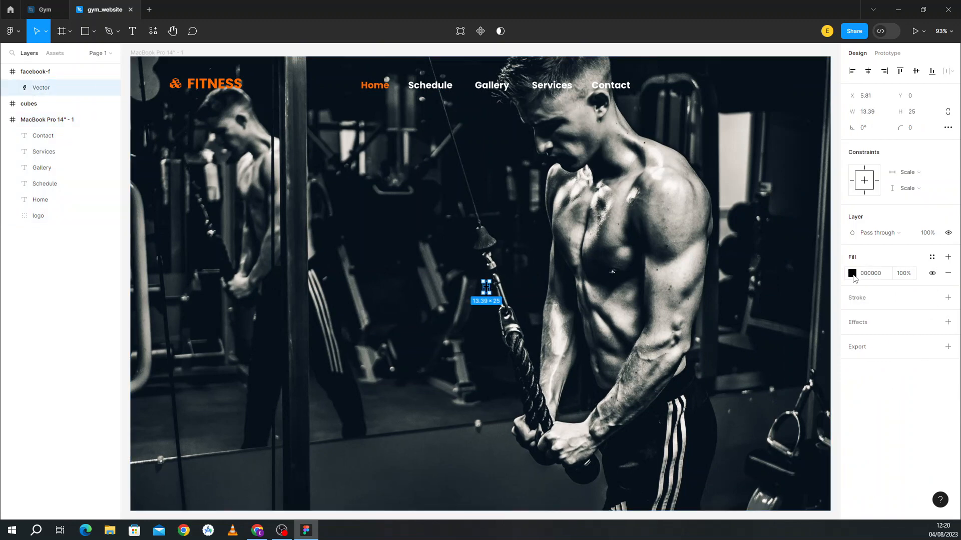
pyautogui.click(852, 274)
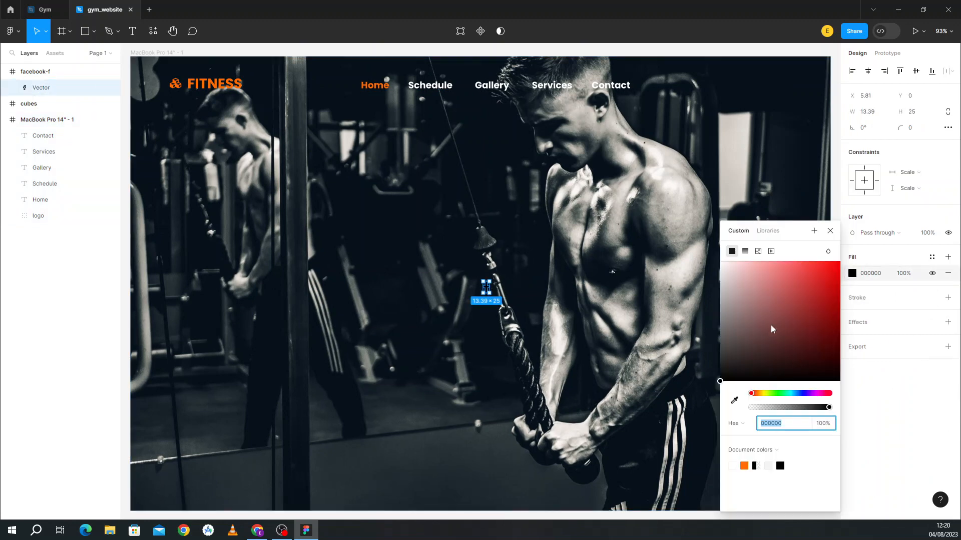
pyautogui.click(797, 393)
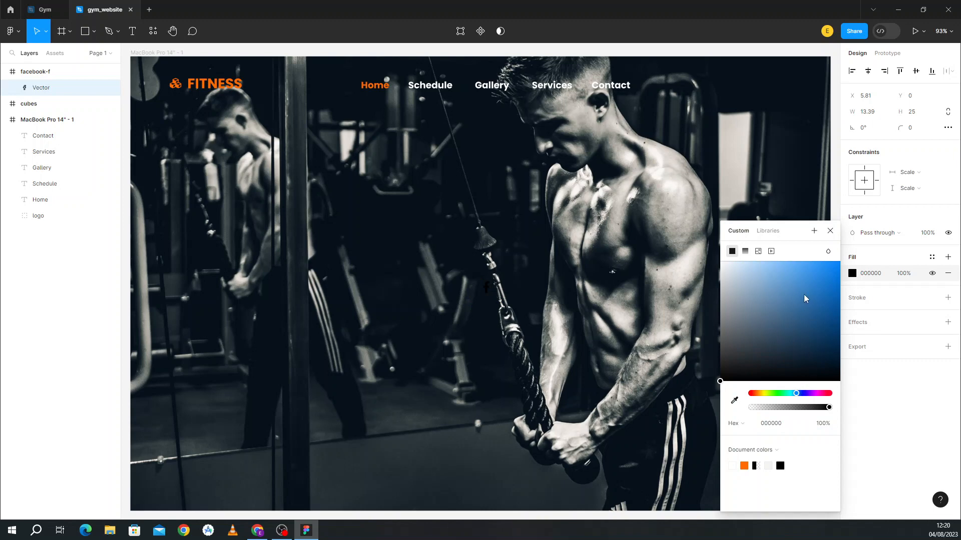
pyautogui.moveTo(804, 295); pyautogui.dragTo(808, 270)
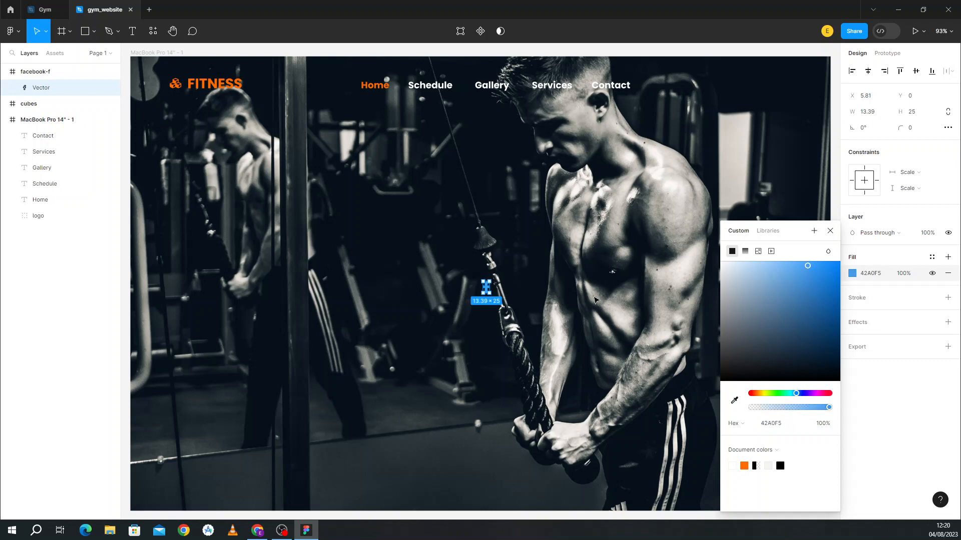
pyautogui.click(533, 312)
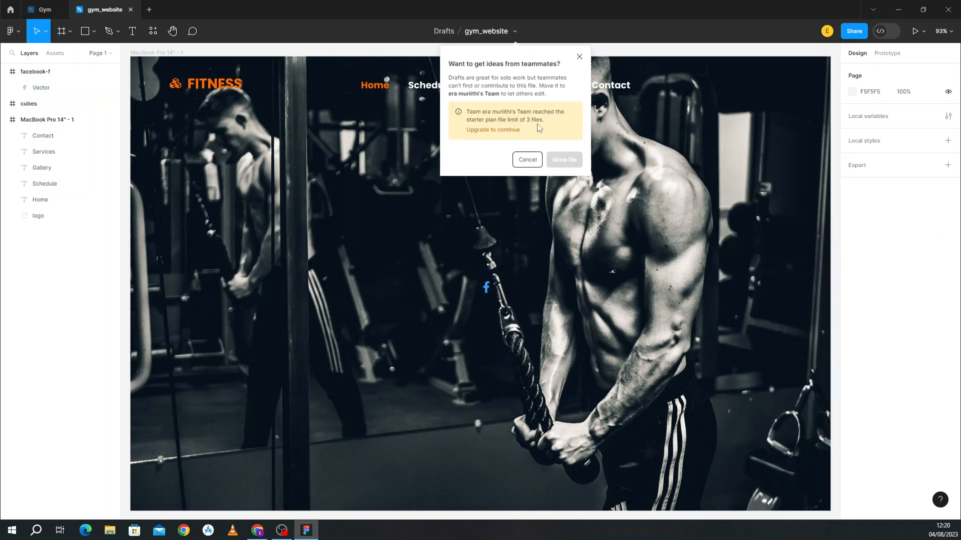
pyautogui.click(579, 57)
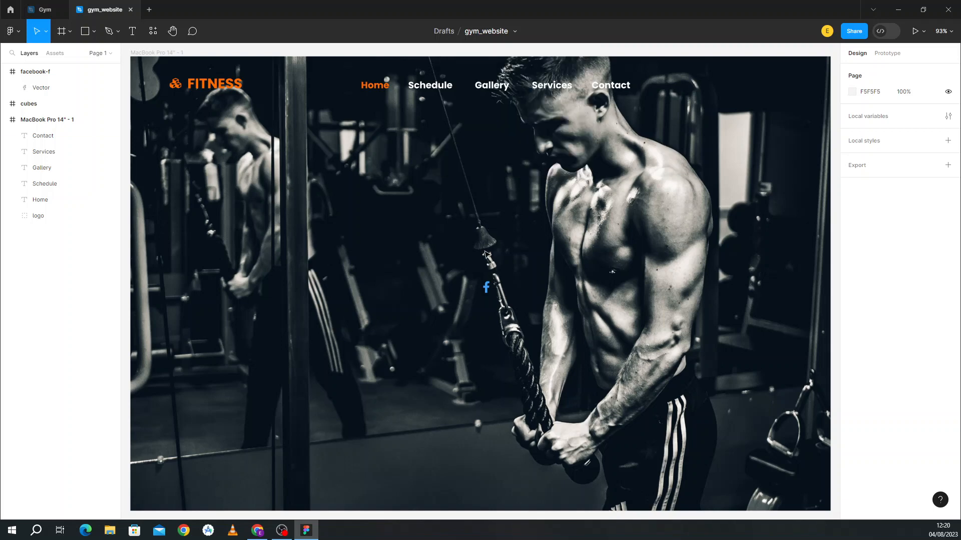
# Step: Move the Facebook icon right of Contact and delete the empty facebook-f and cubes frames
pyautogui.moveTo(488, 292); pyautogui.dragTo(674, 88)
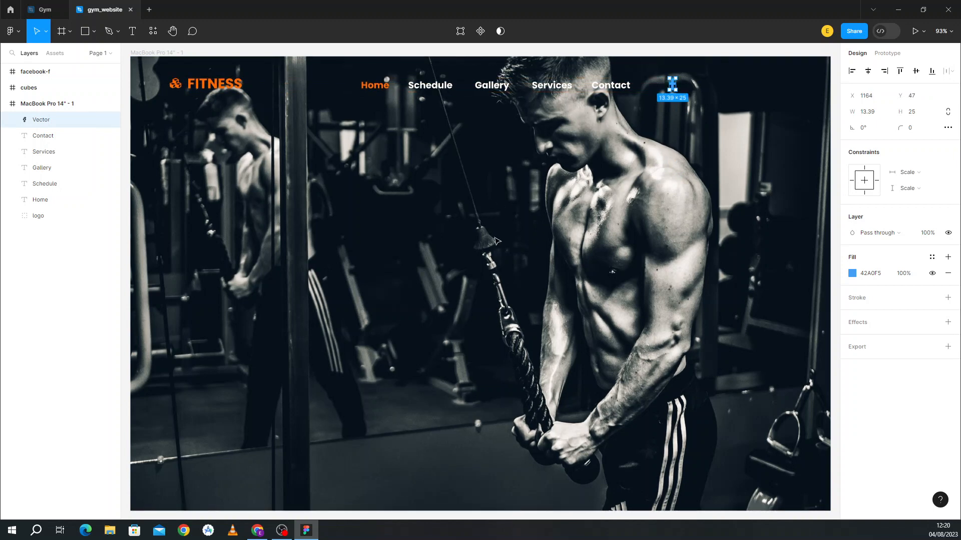
pyautogui.click(489, 276)
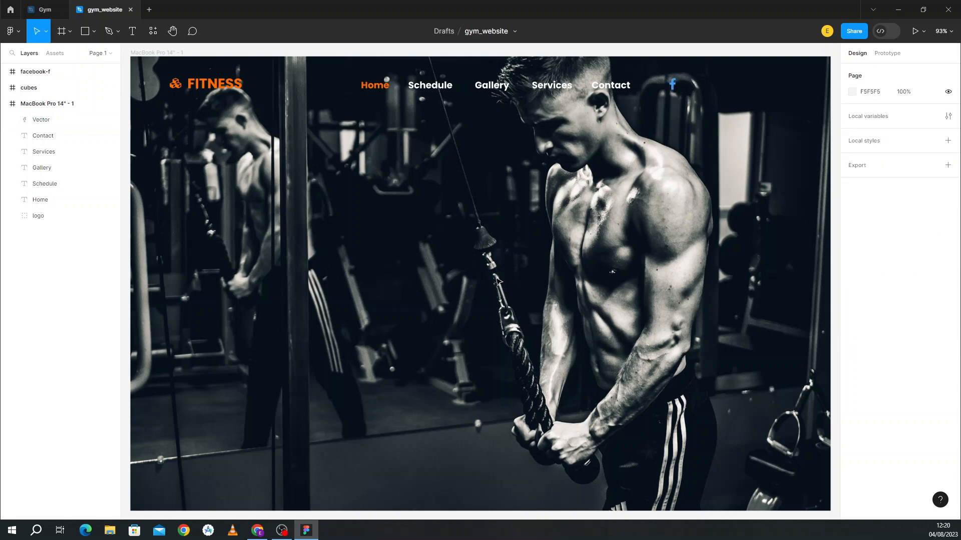
pyautogui.click(488, 278)
pyautogui.press('Delete')
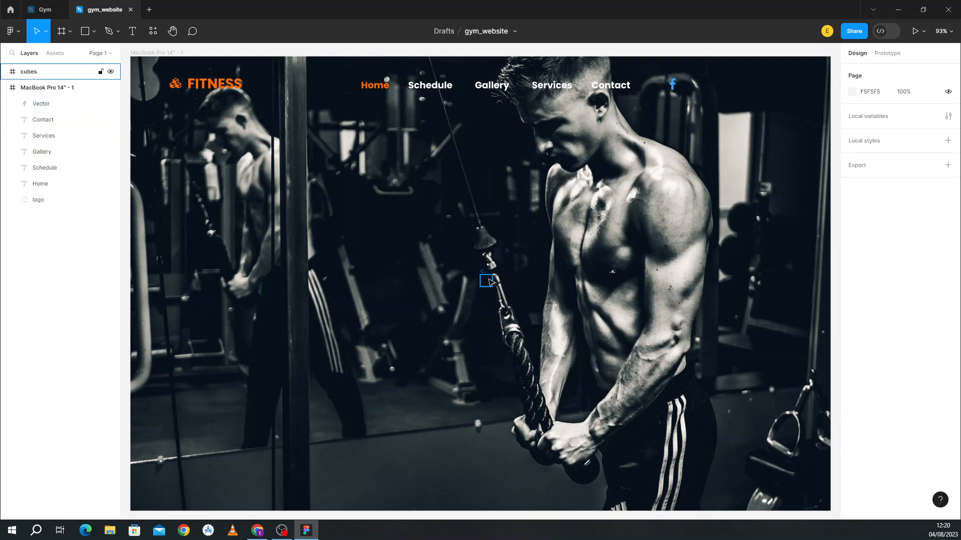
pyautogui.click(489, 282)
pyautogui.press('Delete')
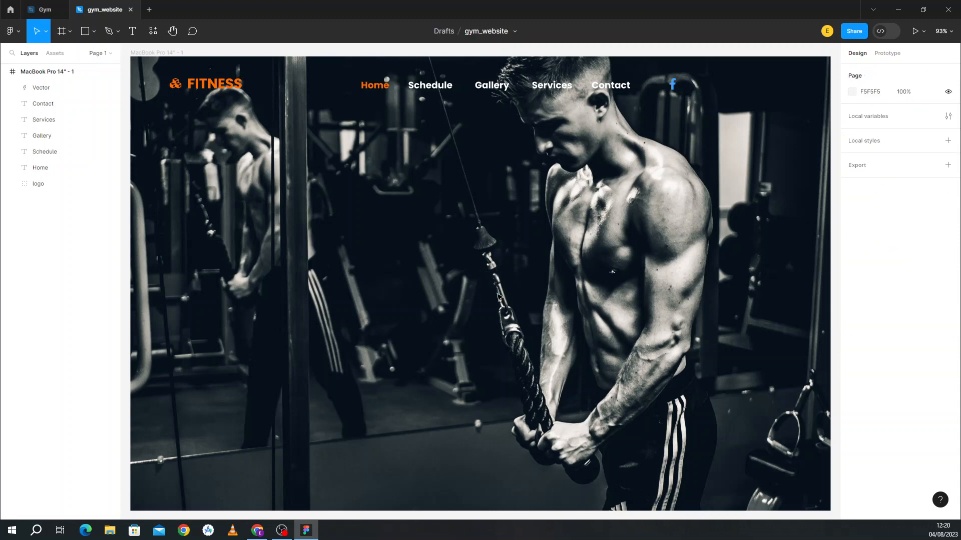
pyautogui.rightClick(498, 296)
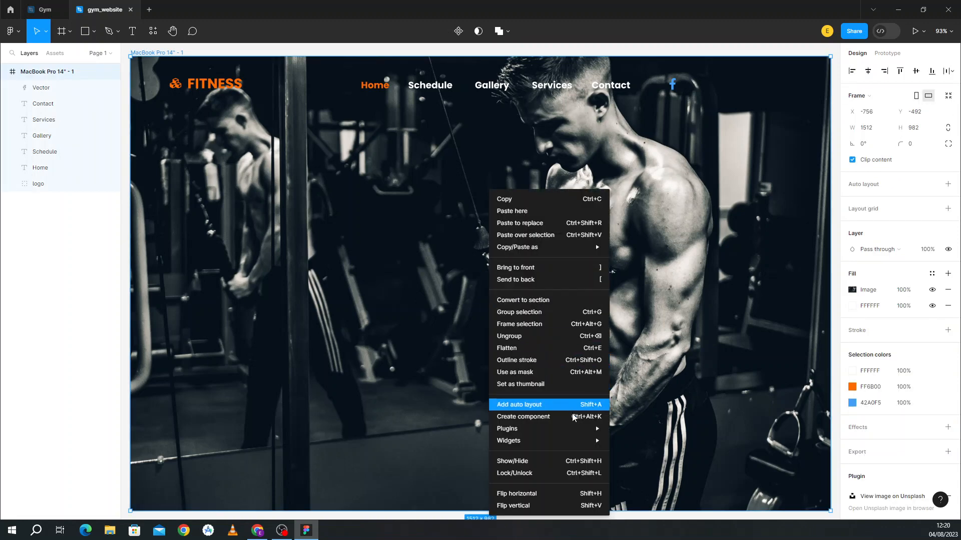
# Step: Insert the Twitter icon from the Font Awesome Icons plugin
pyautogui.moveTo(588, 430)
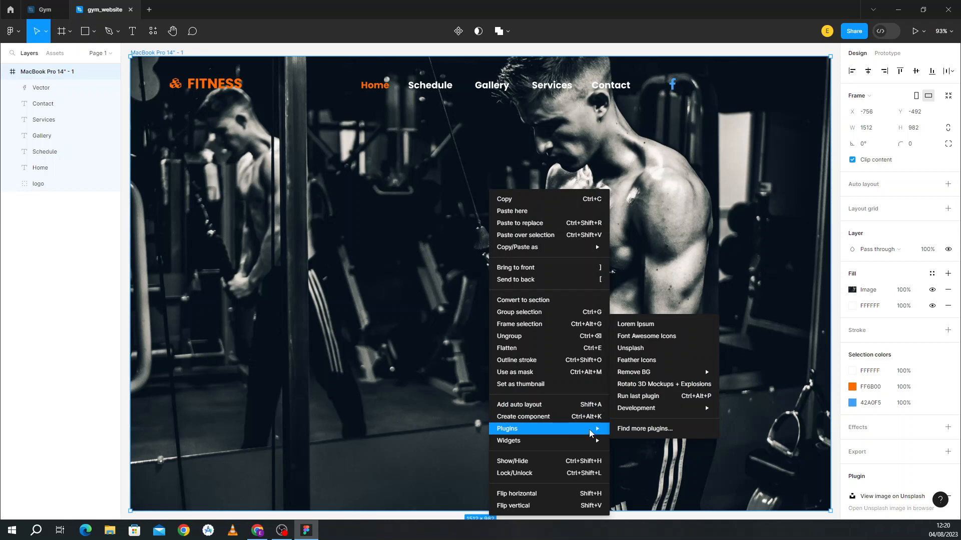
pyautogui.click(669, 340)
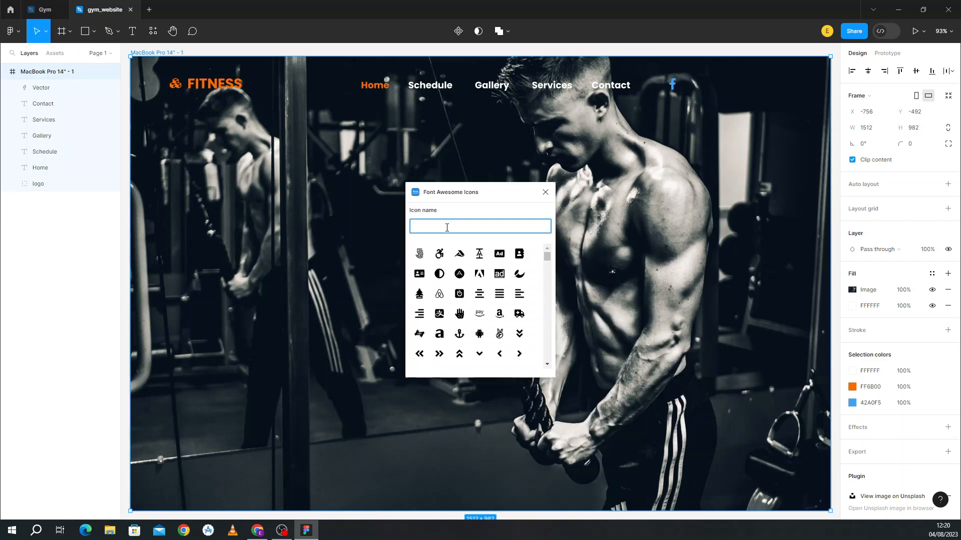
pyautogui.write('twiiter')
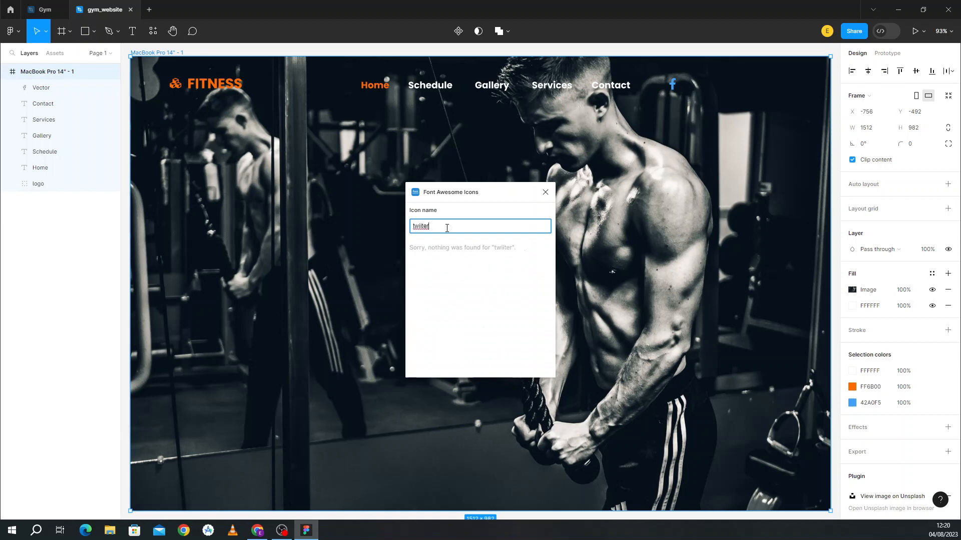
pyautogui.press('BackSpace')
pyautogui.press('BackSpace')
pyautogui.press('BackSpace')
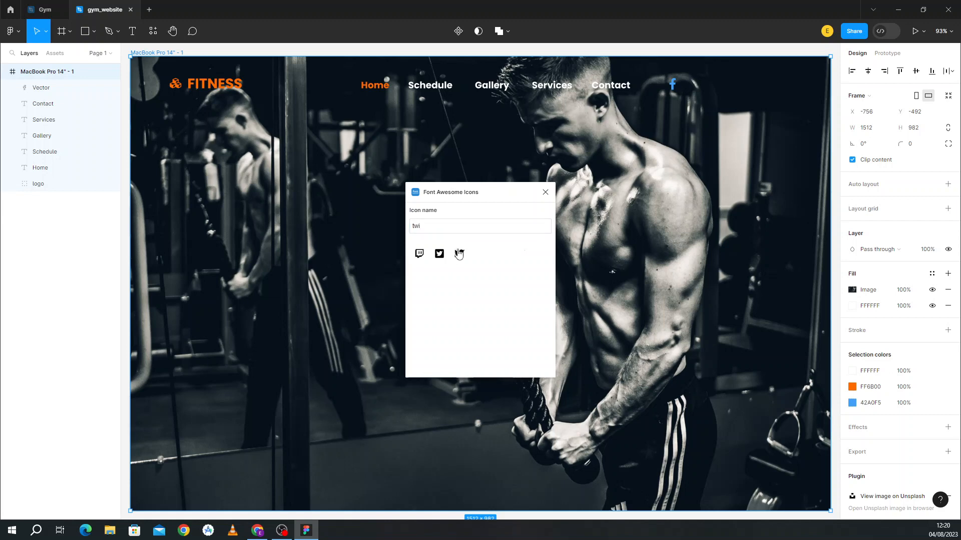
pyautogui.click(459, 254)
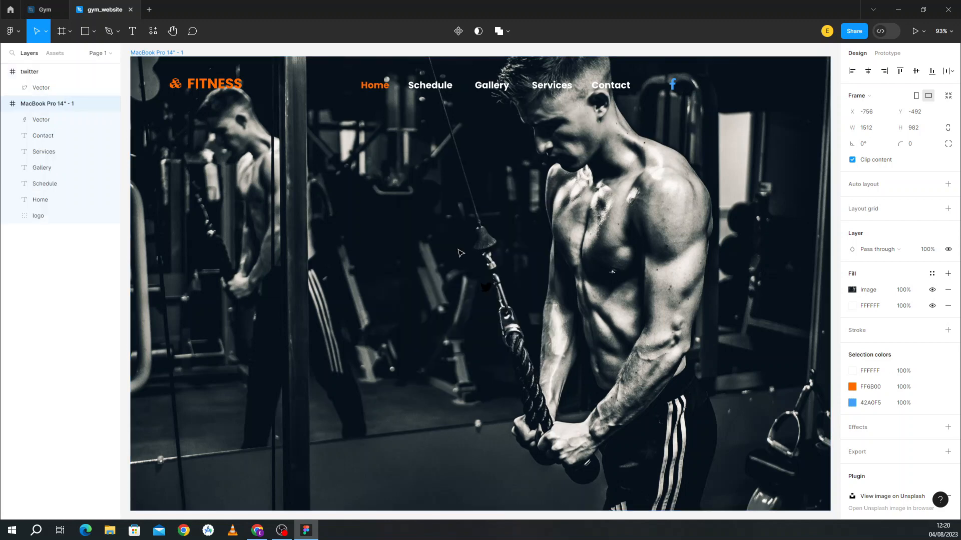
# Step: Colour the Twitter icon blue 42A0F5 and place it beside the Facebook icon
pyautogui.click(486, 287)
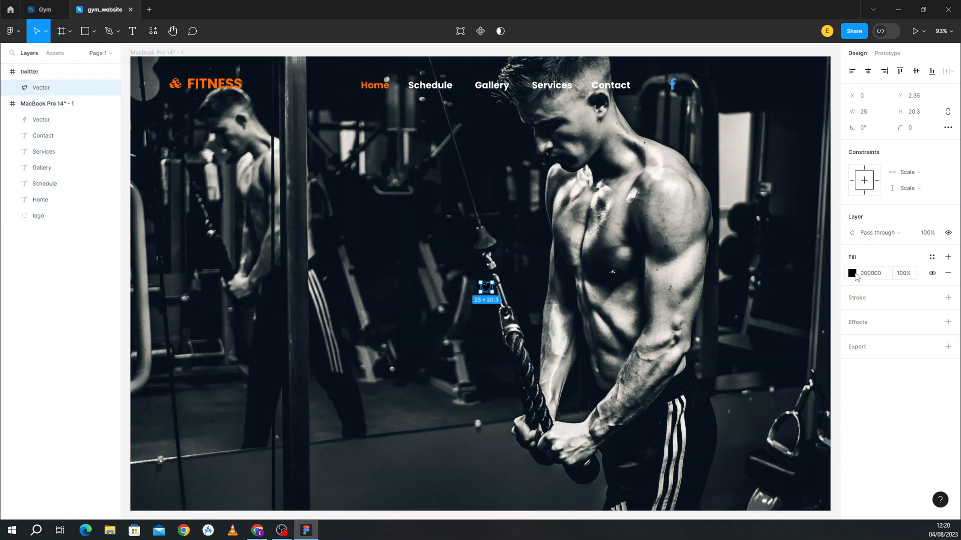
pyautogui.click(853, 273)
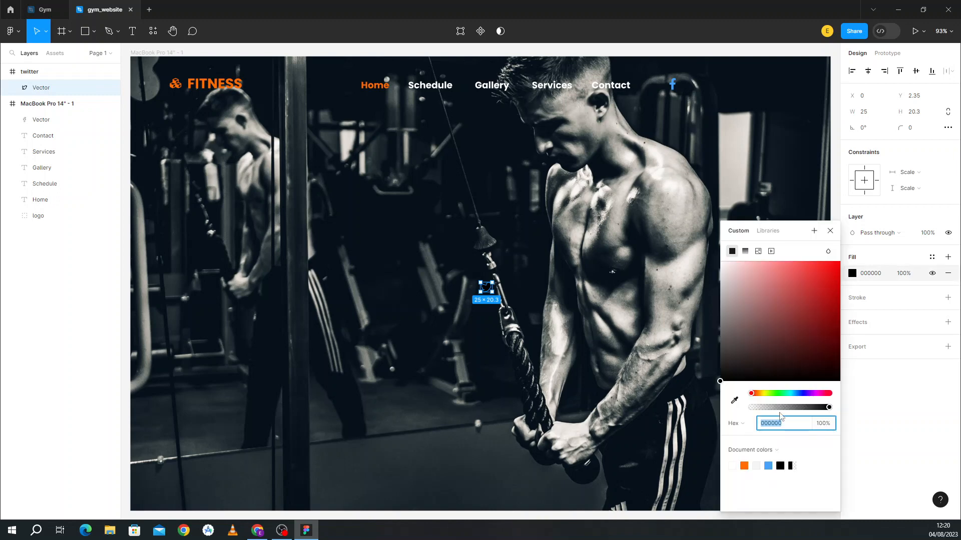
pyautogui.click(769, 465)
pyautogui.moveTo(491, 290); pyautogui.dragTo(713, 88)
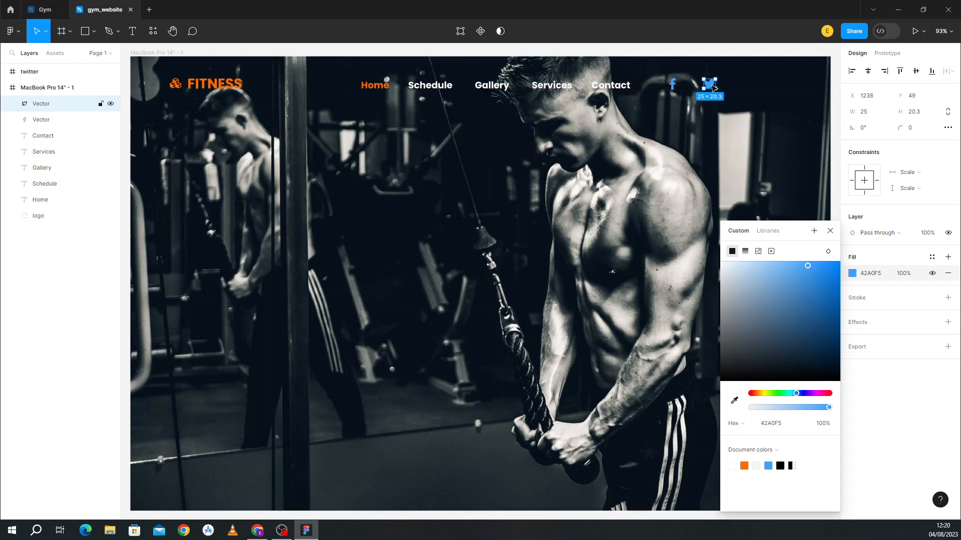
# Step: Insert the Instagram icon from the Font Awesome Icons plugin using the search 'insta'
pyautogui.click(498, 304)
pyautogui.rightClick(499, 305)
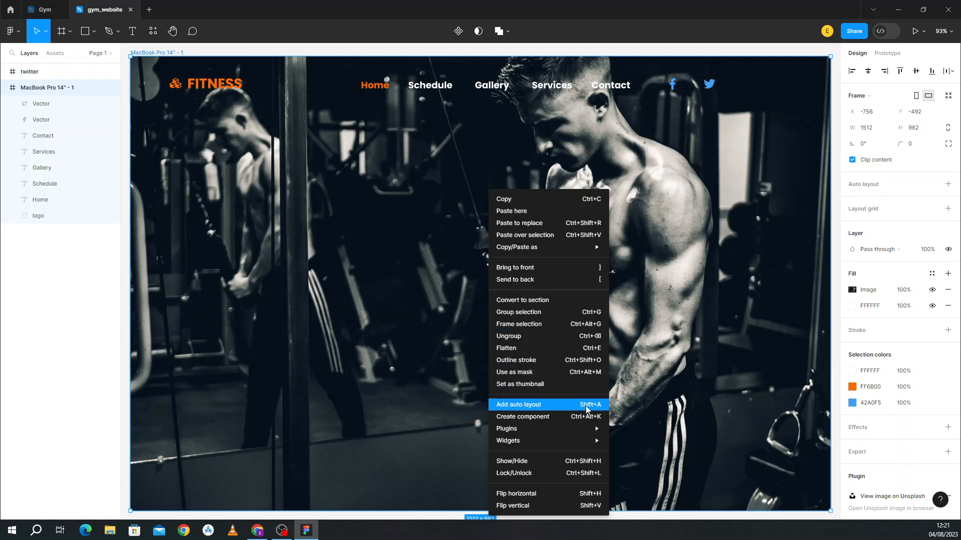
pyautogui.moveTo(589, 429)
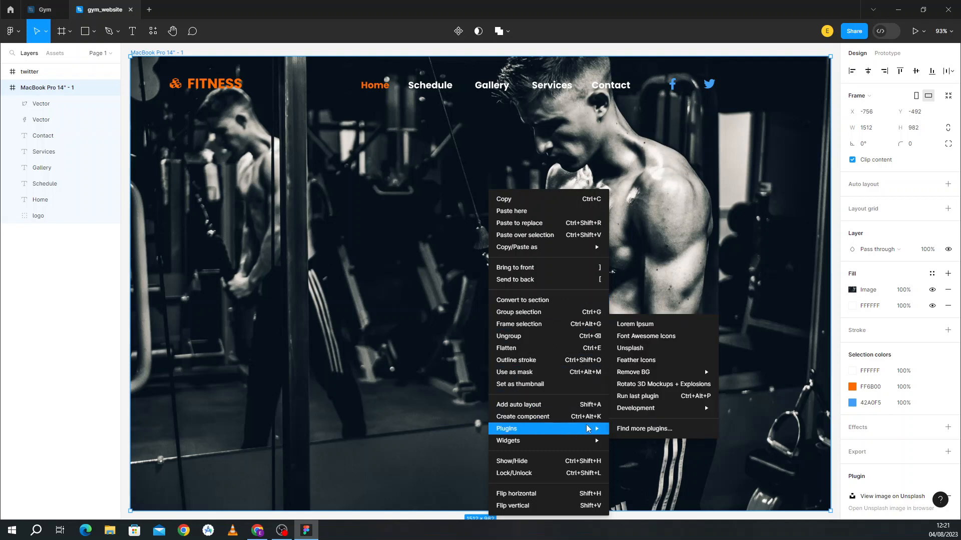
pyautogui.click(650, 338)
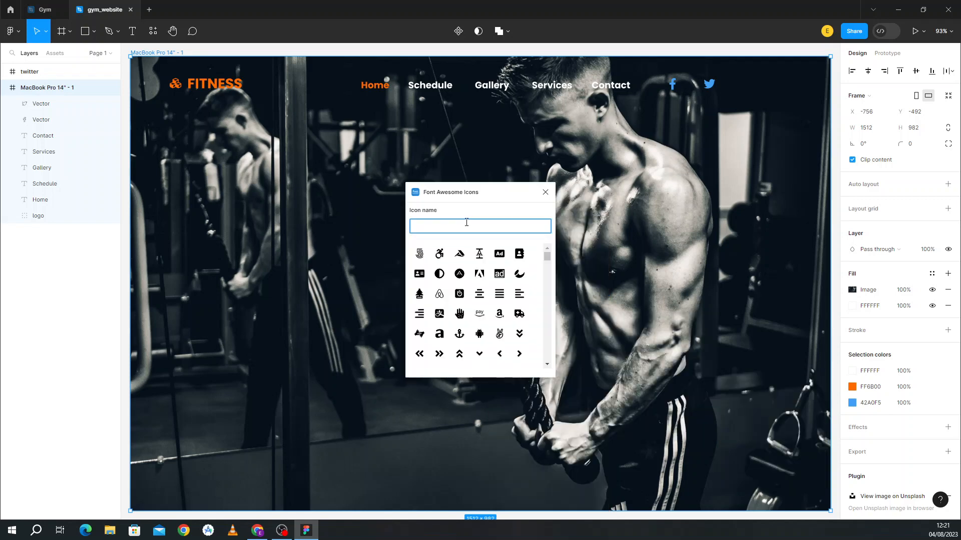
pyautogui.write('ins')
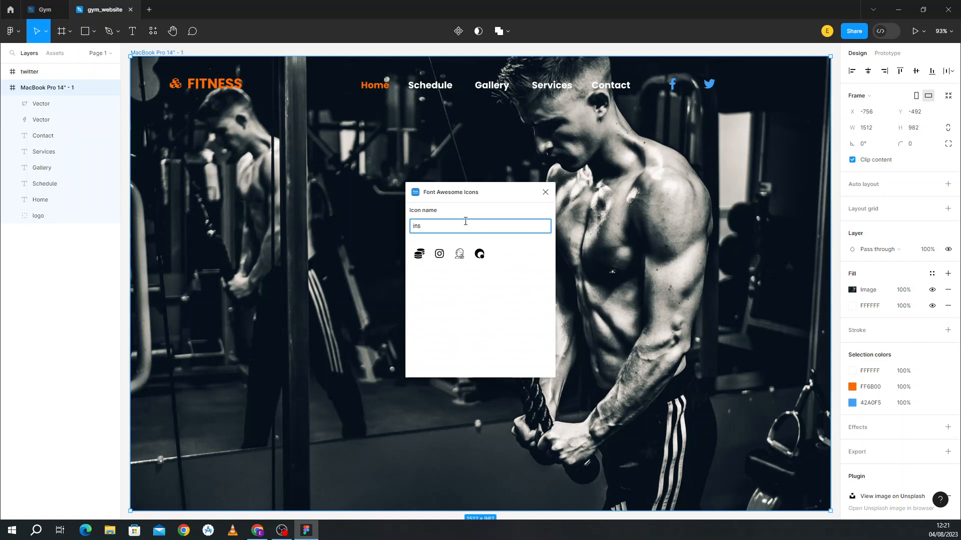
pyautogui.write('ta')
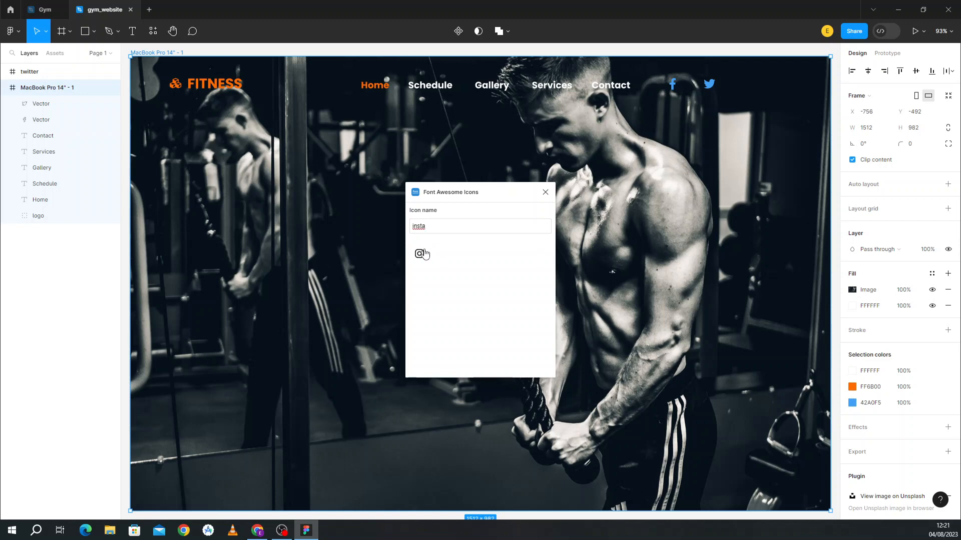
pyautogui.click(420, 254)
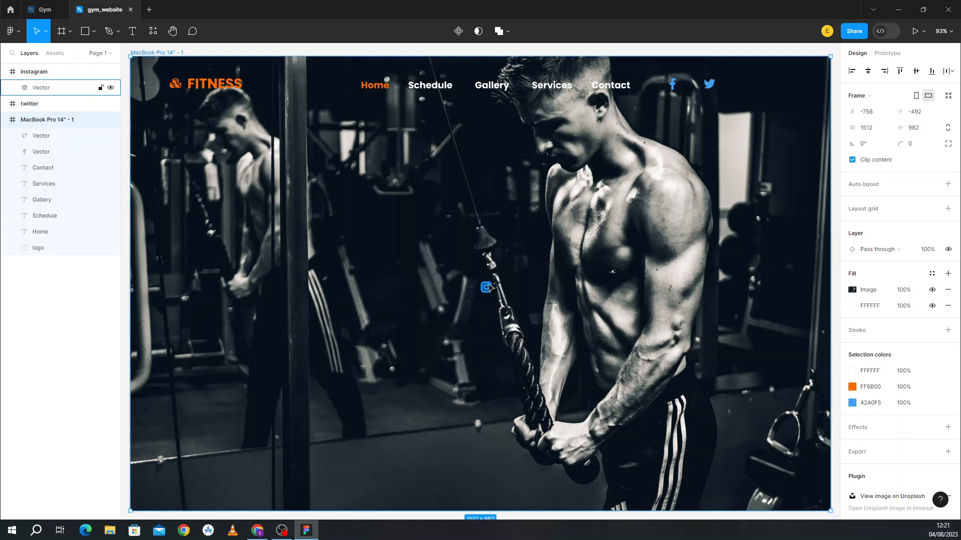
# Step: Colour the Instagram icon orange FF6B00 and place it right of the Twitter icon
pyautogui.click(486, 288)
pyautogui.click(852, 273)
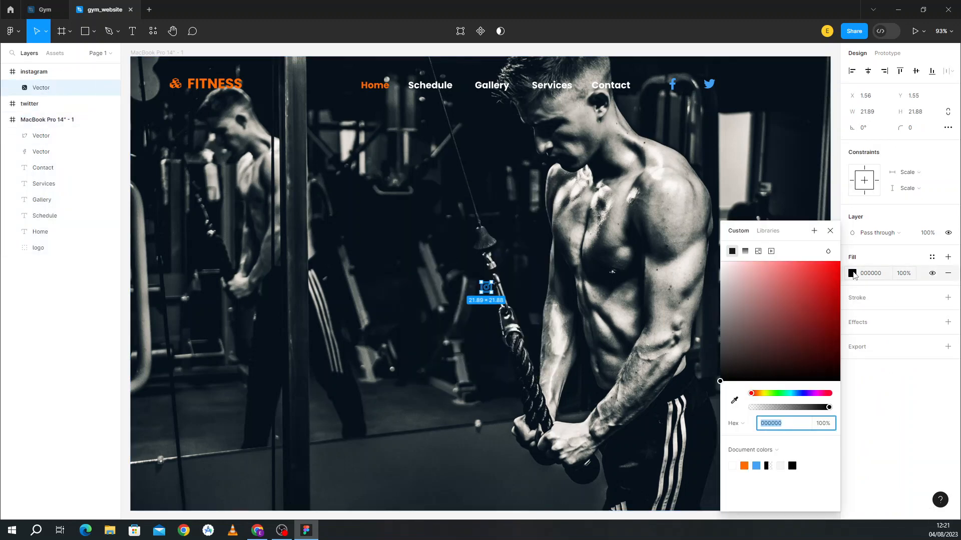
pyautogui.click(744, 466)
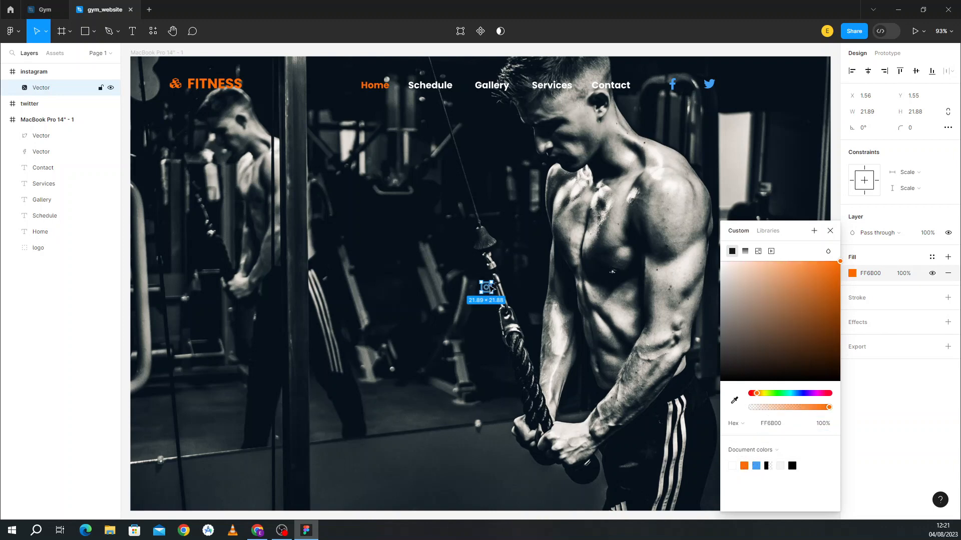
pyautogui.moveTo(491, 289); pyautogui.dragTo(736, 85)
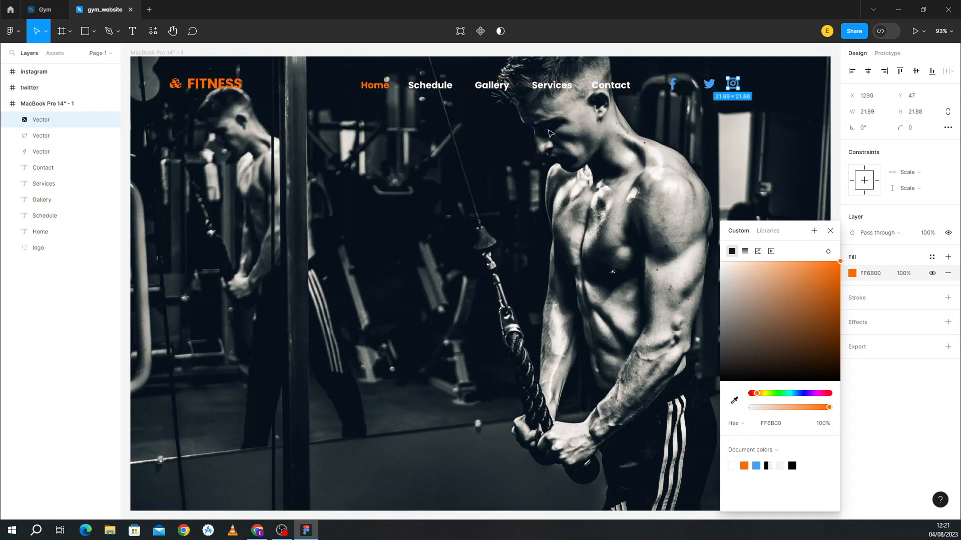
pyautogui.click(598, 198)
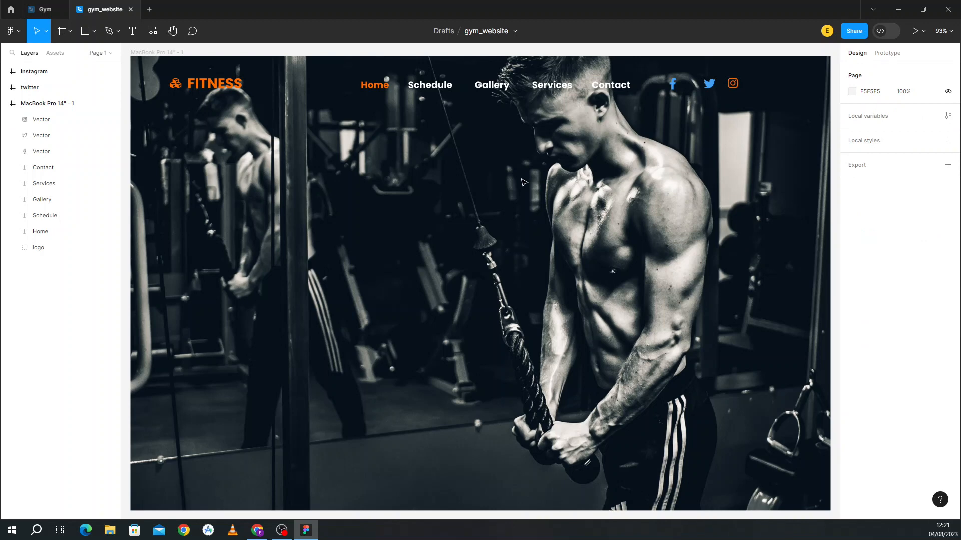
# Step: Select all five nav labels along with the Facebook, Twitter and Instagram icons
pyautogui.click(379, 89)
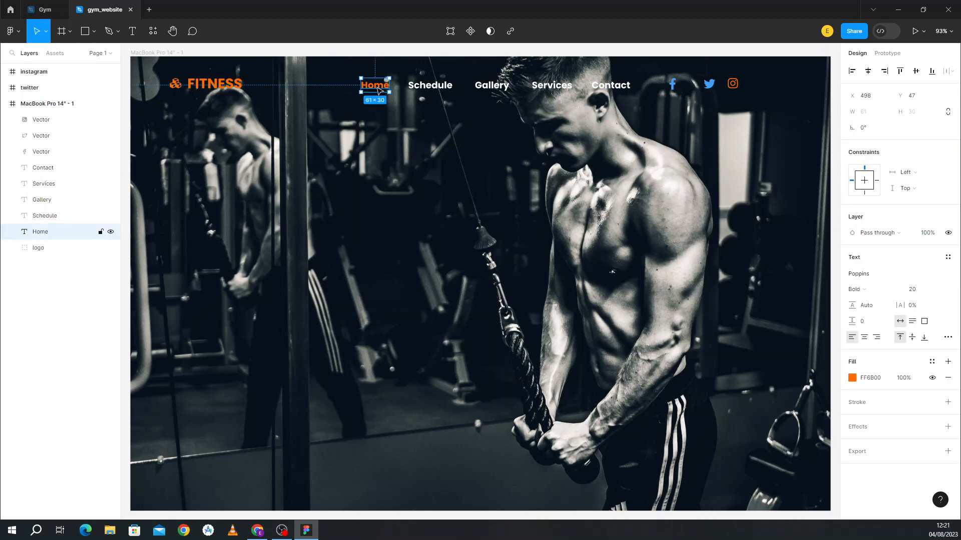
pyautogui.keyDown('shift'); pyautogui.click(435, 90); pyautogui.keyUp('shift')
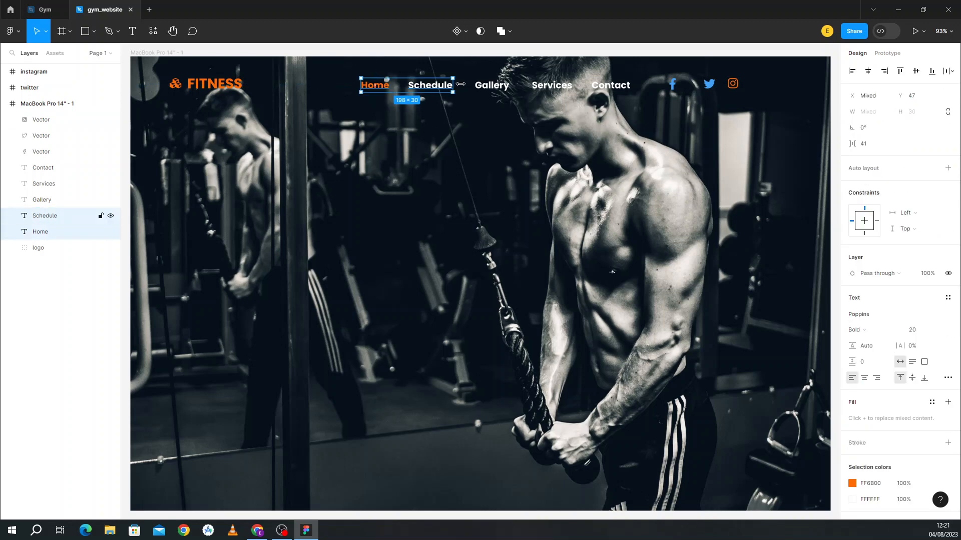
pyautogui.keyDown('shift'); pyautogui.click(492, 90); pyautogui.keyUp('shift')
pyautogui.keyDown('shift'); pyautogui.click(550, 88); pyautogui.keyUp('shift')
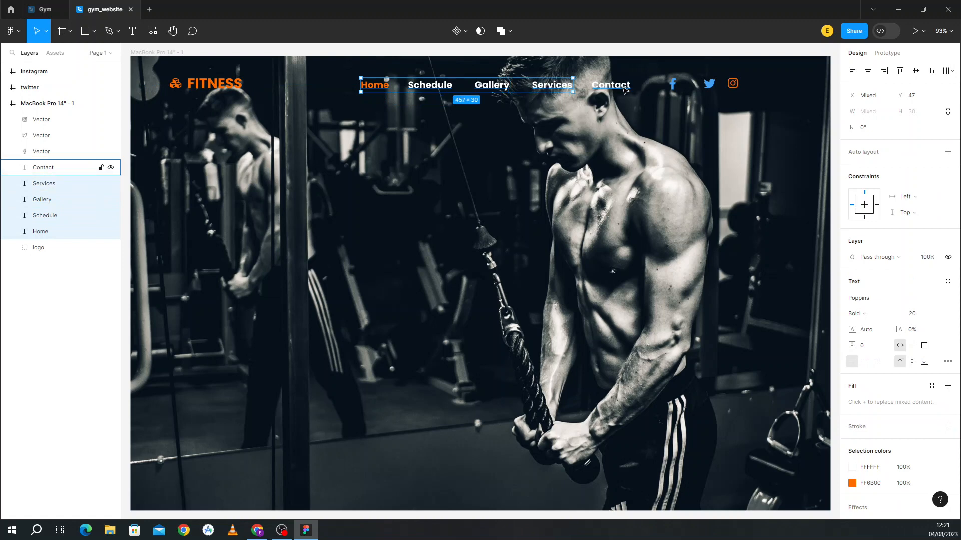
pyautogui.keyDown('shift'); pyautogui.click(623, 86); pyautogui.keyUp('shift')
pyautogui.keyDown('shift'); pyautogui.click(673, 85); pyautogui.keyUp('shift')
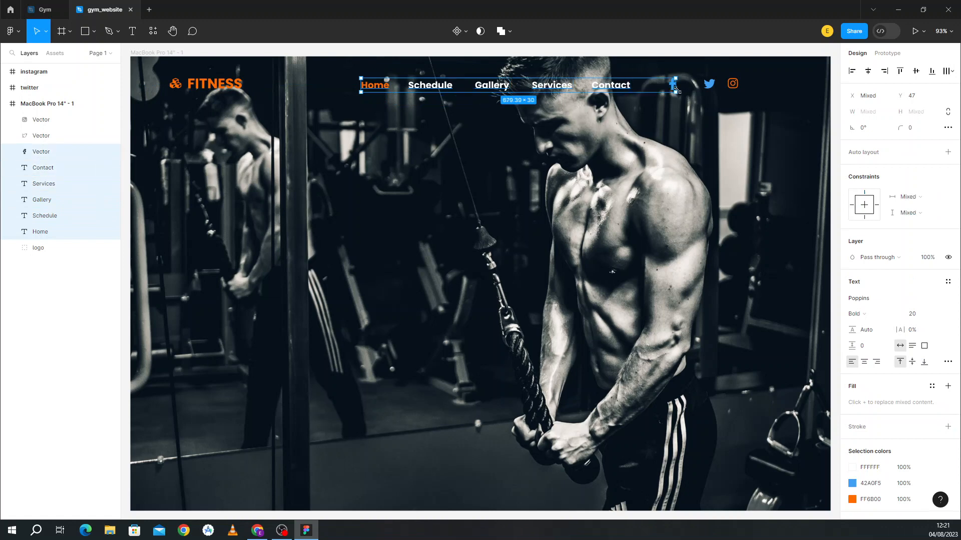
pyautogui.keyDown('shift'); pyautogui.click(710, 87); pyautogui.keyUp('shift')
pyautogui.keyDown('shift'); pyautogui.click(732, 84); pyautogui.keyUp('shift')
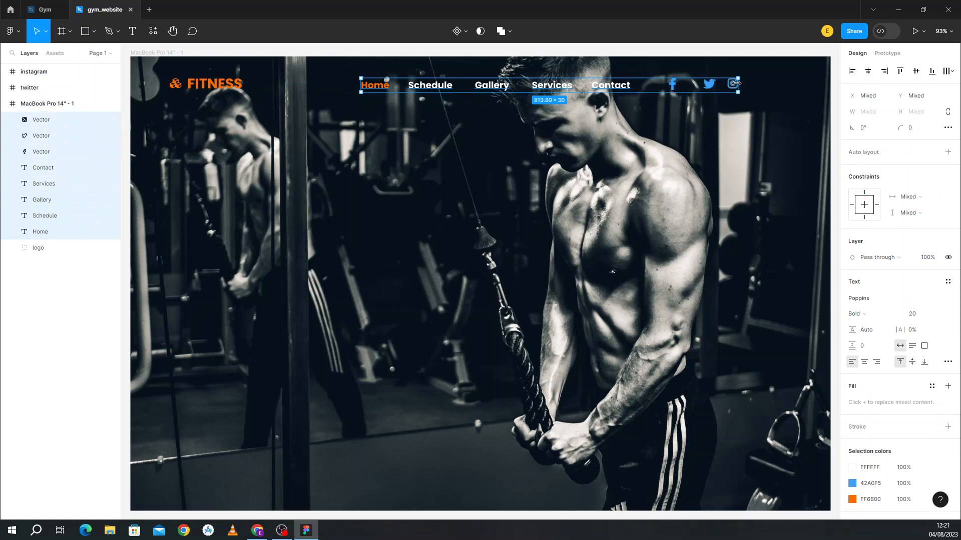
# Step: Distribute the selection evenly across the header and align their vertical centers
pyautogui.click(949, 71)
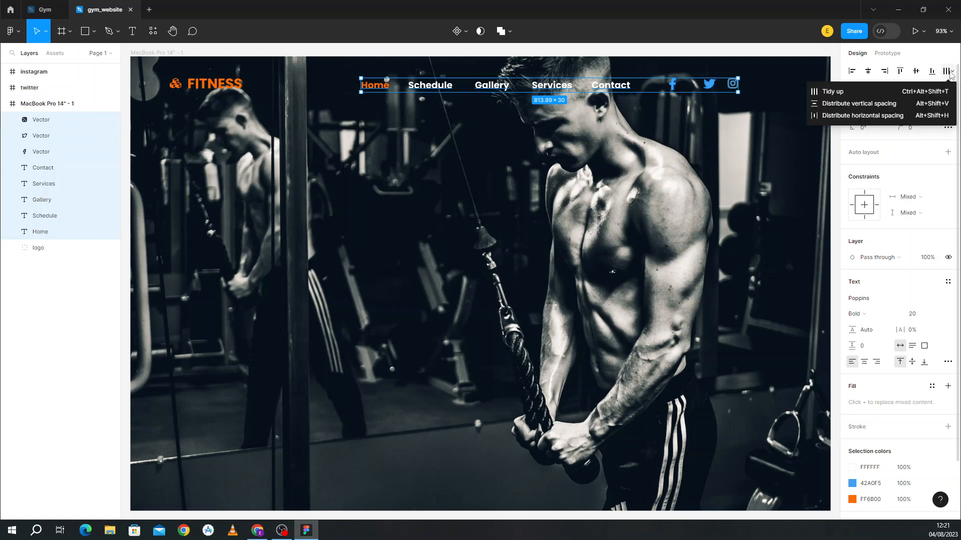
pyautogui.click(895, 117)
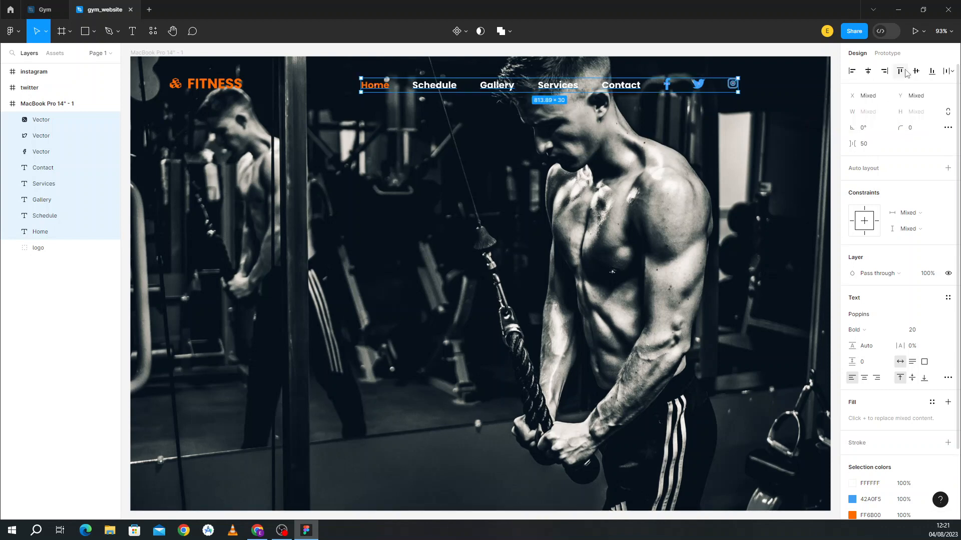
pyautogui.click(921, 71)
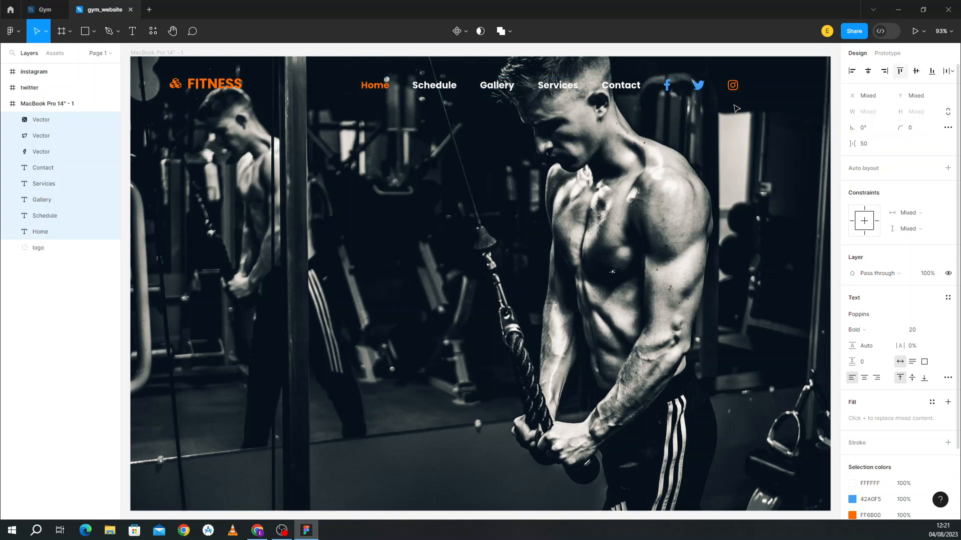
pyautogui.click(418, 176)
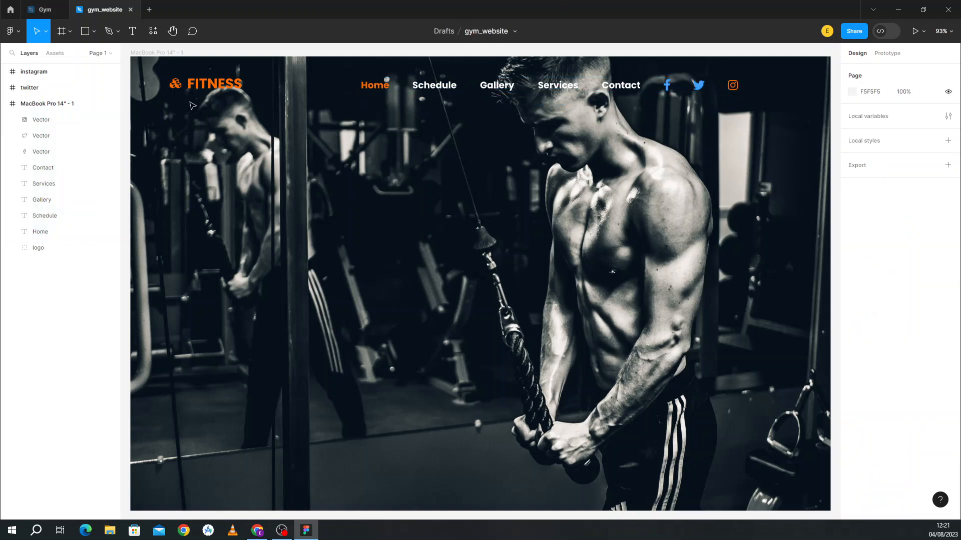
# Step: Copy the 'BUILD A PERFECT BODY SHAPE FOR GOOD AND HEALTHY LIFE' headline from Gym into the hero
pyautogui.click(45, 9)
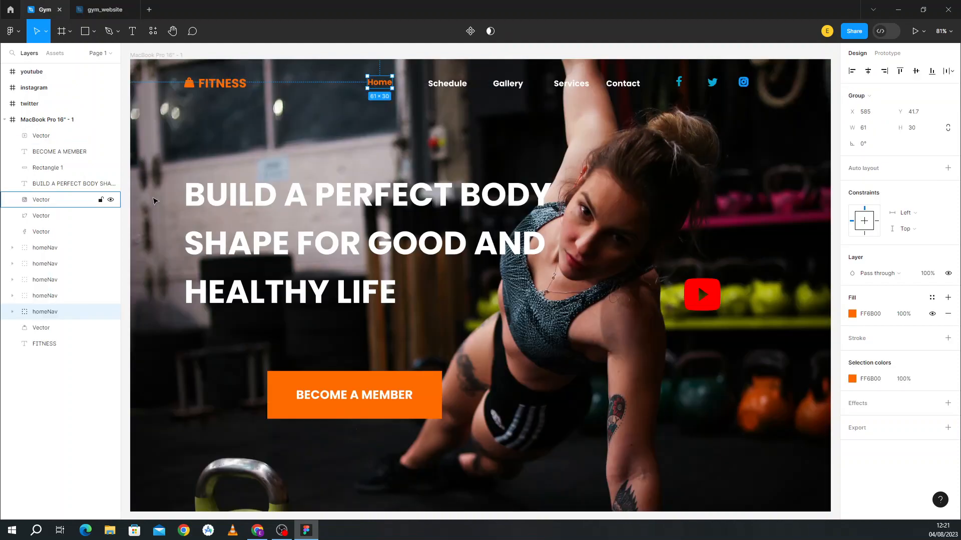
pyautogui.click(220, 199)
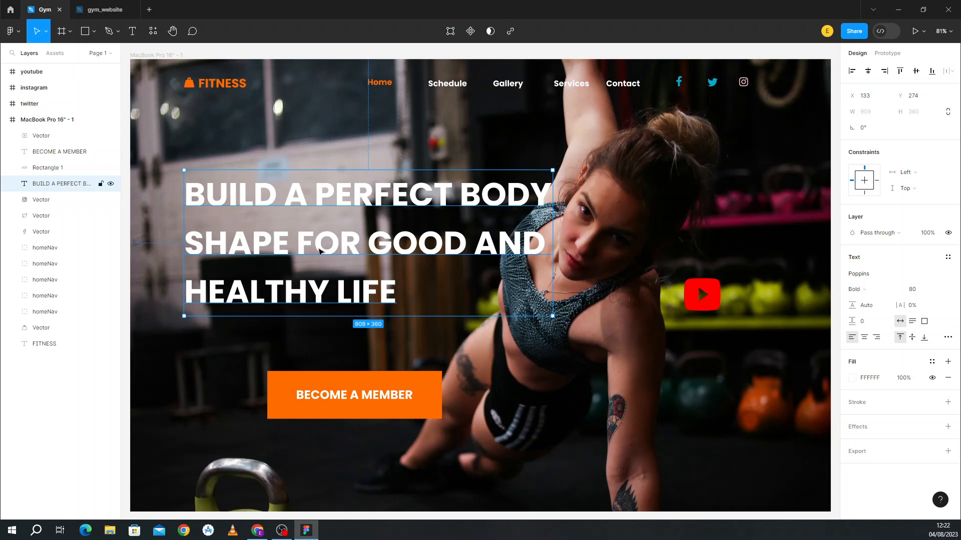
pyautogui.doubleClick(319, 250)
pyautogui.hotkey('ctrl', 'c')
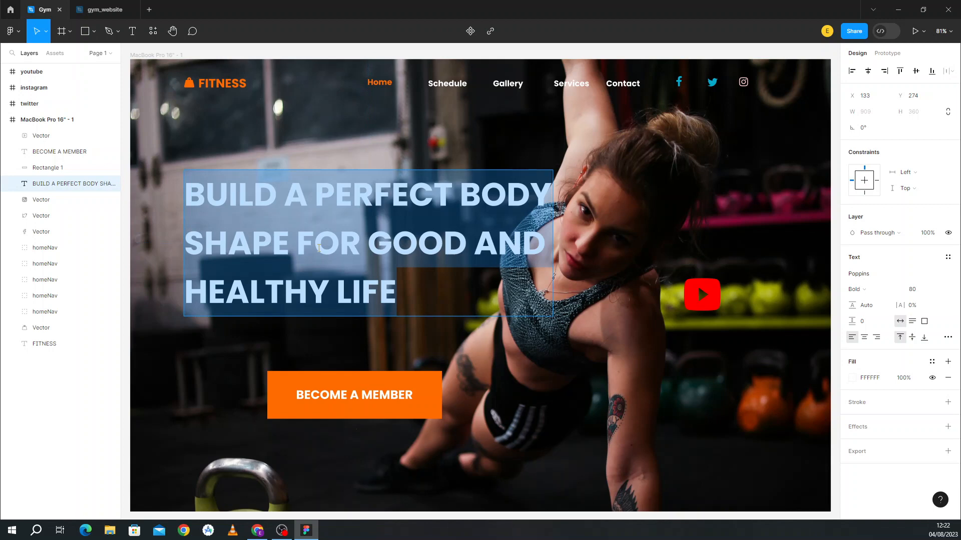
pyautogui.click(98, 5)
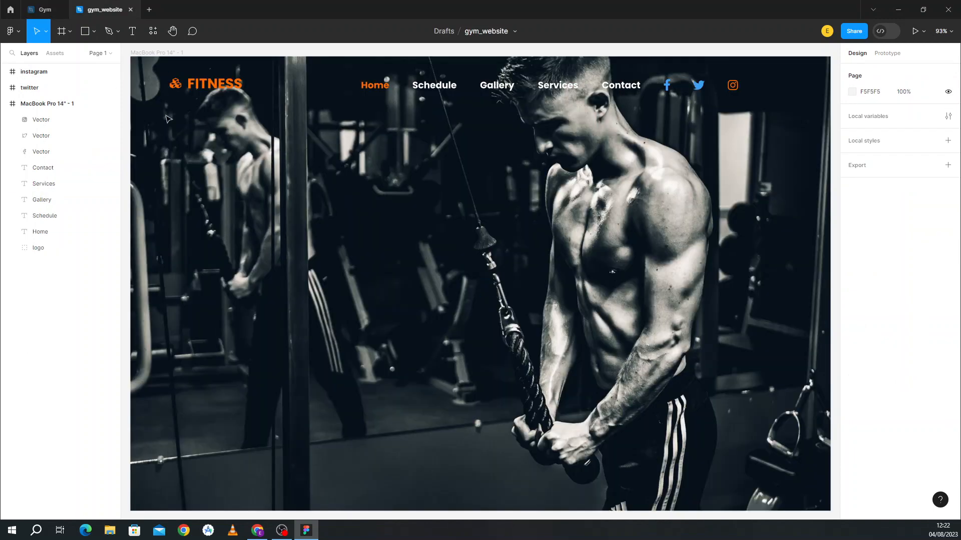
pyautogui.click(134, 31)
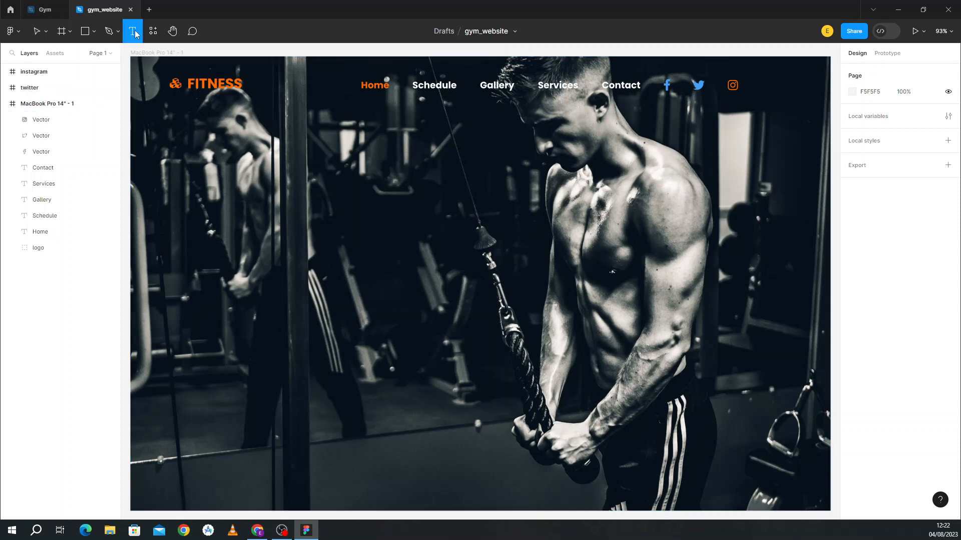
pyautogui.click(191, 166)
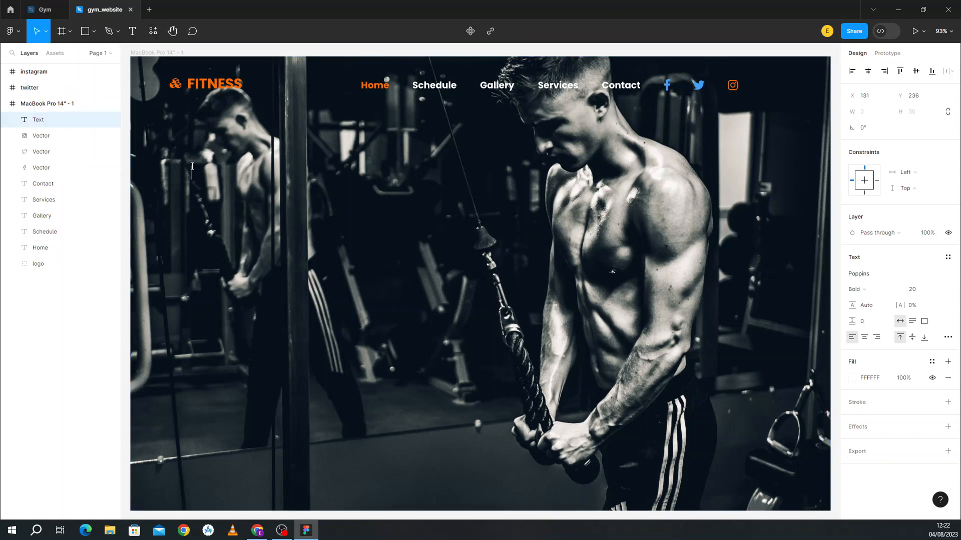
pyautogui.hotkey('ctrl', 'v')
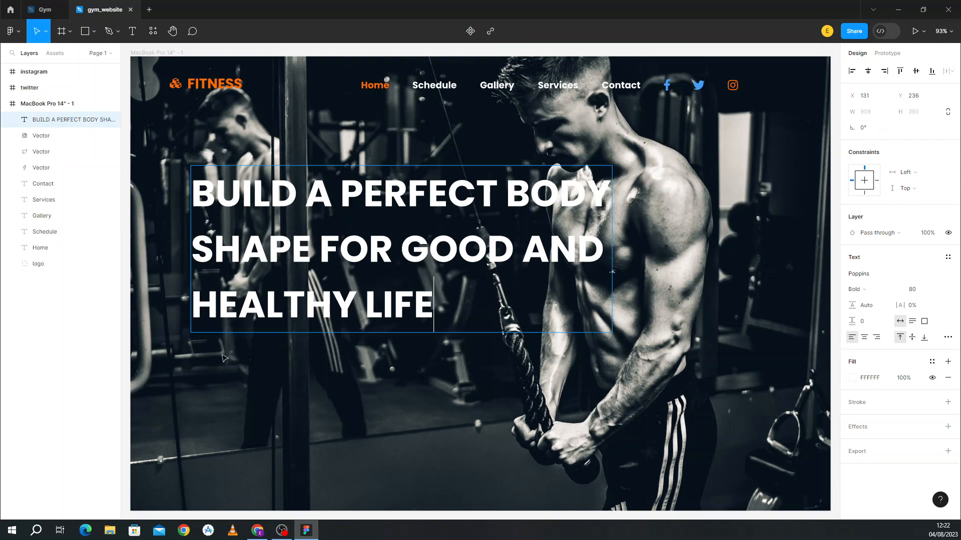
pyautogui.click(101, 334)
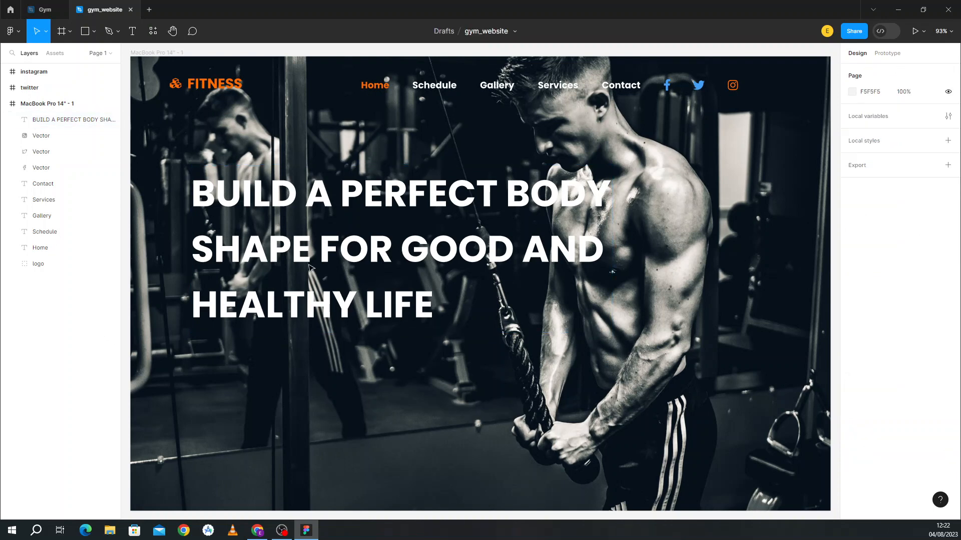
# Step: Shift the headline up and left and reduce its font size from 80 to 71
pyautogui.click(367, 267)
pyautogui.moveTo(367, 266); pyautogui.dragTo(347, 251)
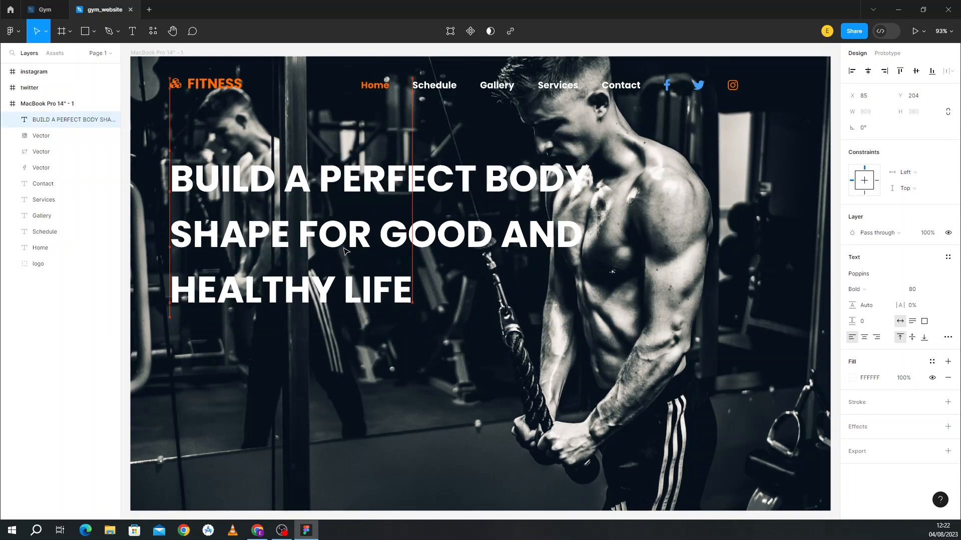
pyautogui.click(919, 294)
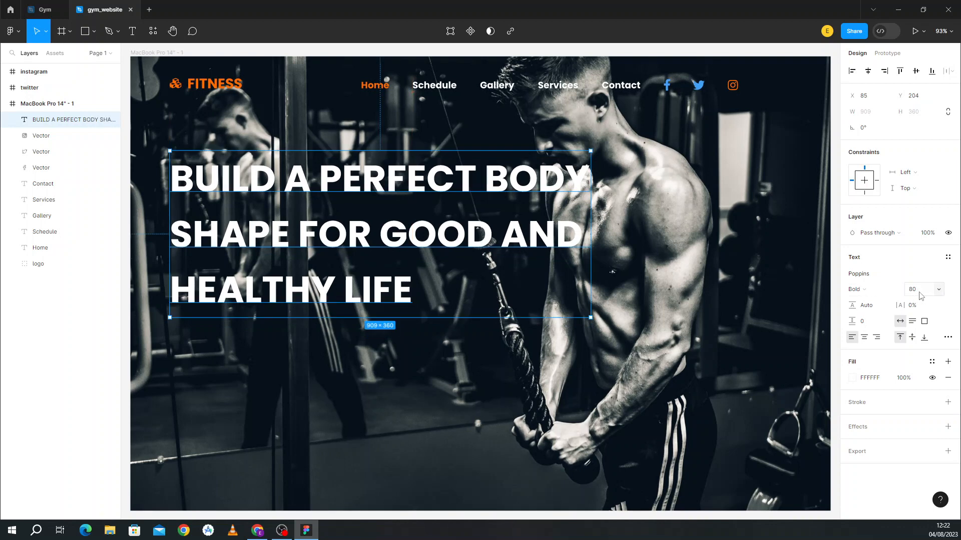
pyautogui.press('Down')
pyautogui.press('Down')
pyautogui.press('Down')
pyautogui.press('Down')
pyautogui.press('Down')
pyautogui.press('Down')
pyautogui.press('Down')
pyautogui.press('Down')
pyautogui.press('Down')
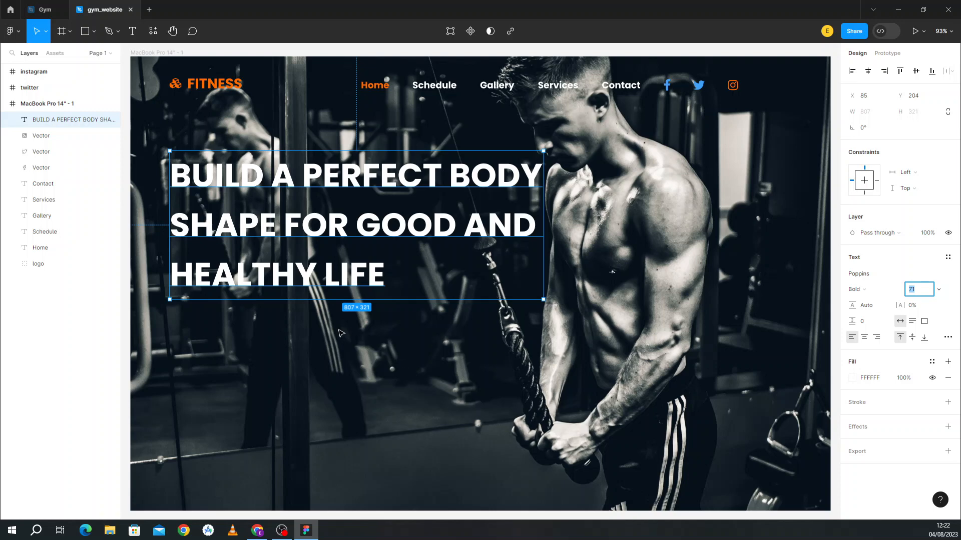
pyautogui.press('Escape')
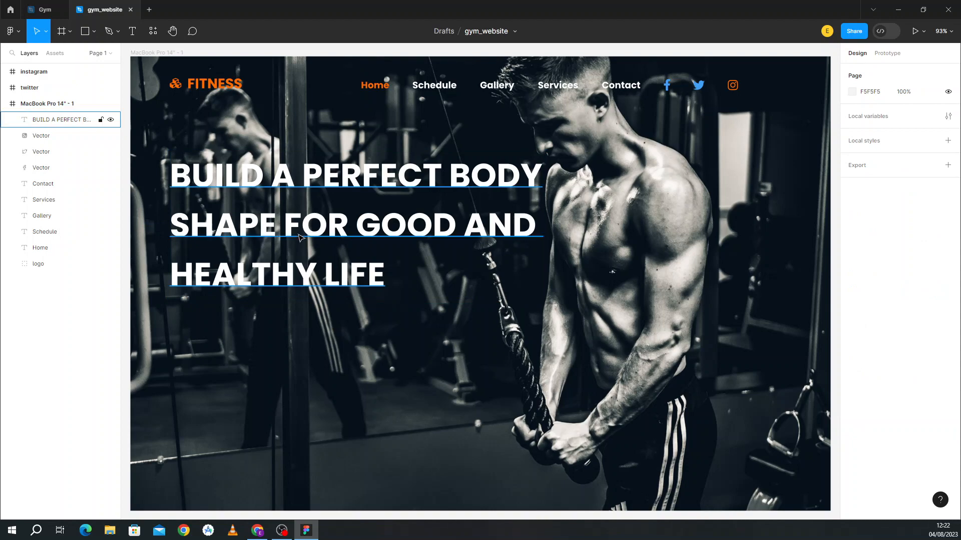
# Step: Check the Gym reference, then return to gym_website with the Rectangle tool selected
pyautogui.click(24, 5)
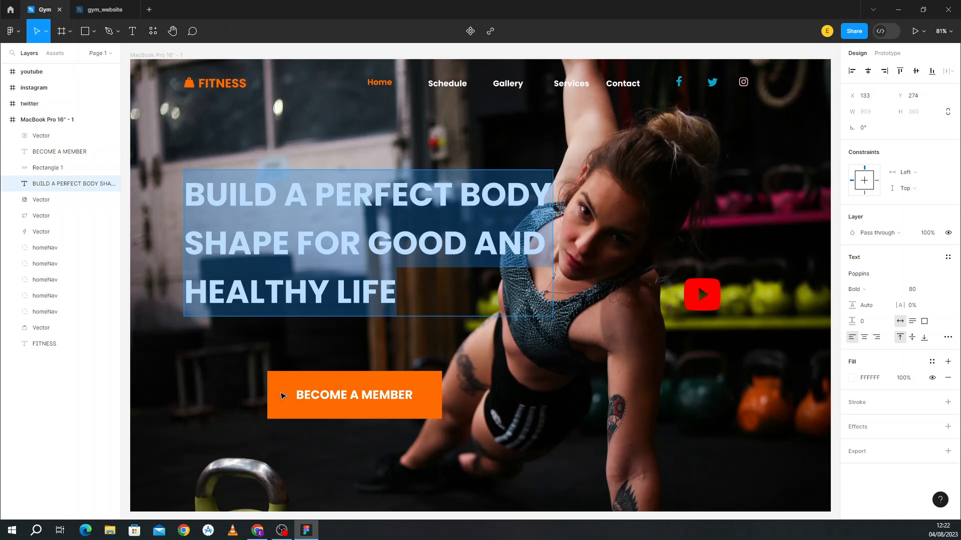
pyautogui.click(122, 9)
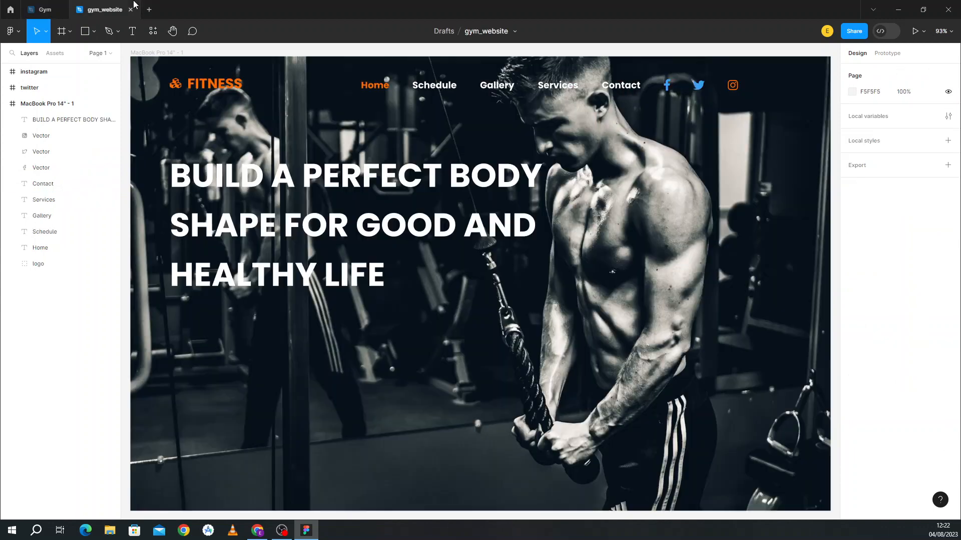
pyautogui.click(94, 32)
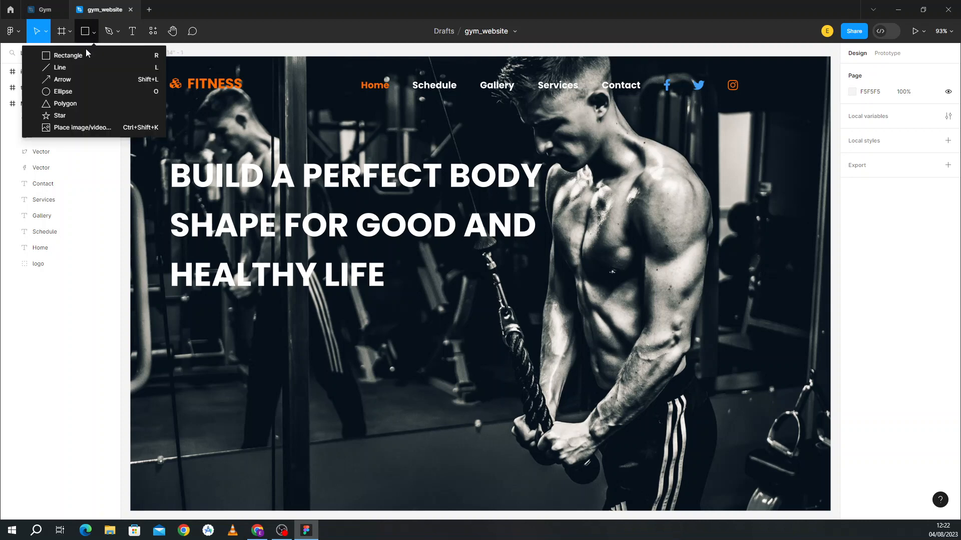
pyautogui.click(83, 54)
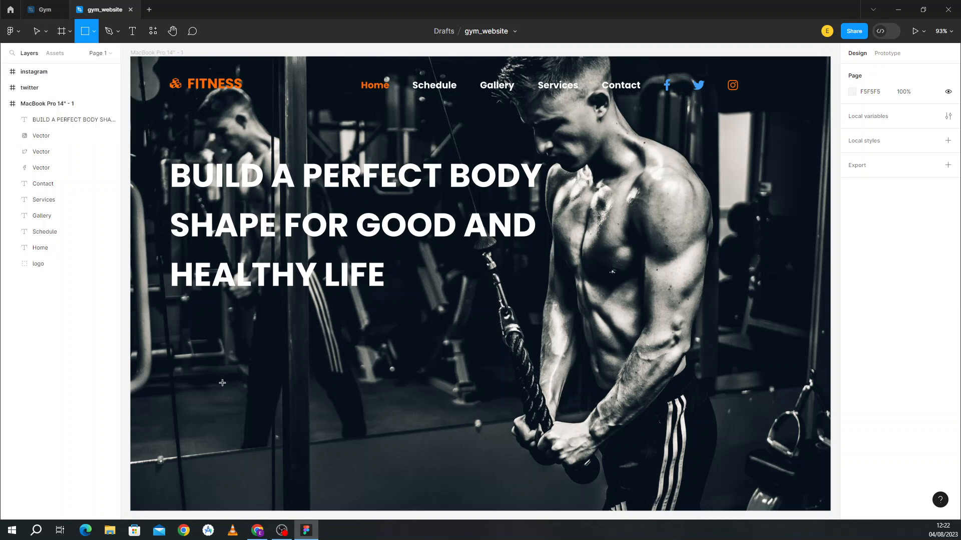
# Step: Draw a 429×119 rectangle below the headline and fill it with orange FF6B00
pyautogui.moveTo(213, 374)
pyautogui.mouseDown()
pyautogui.moveTo(373, 448)
pyautogui.moveTo(411, 429)
pyautogui.mouseUp()
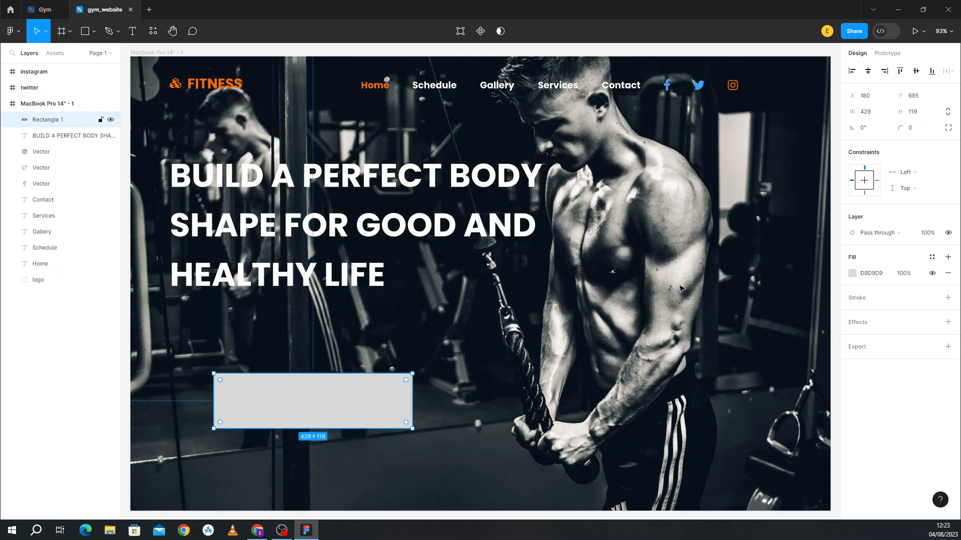
pyautogui.click(853, 274)
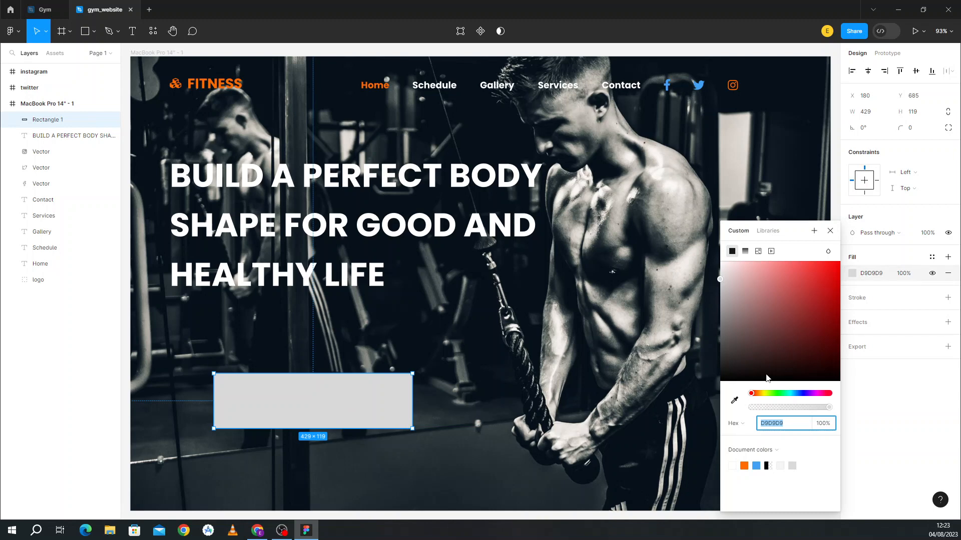
pyautogui.click(745, 465)
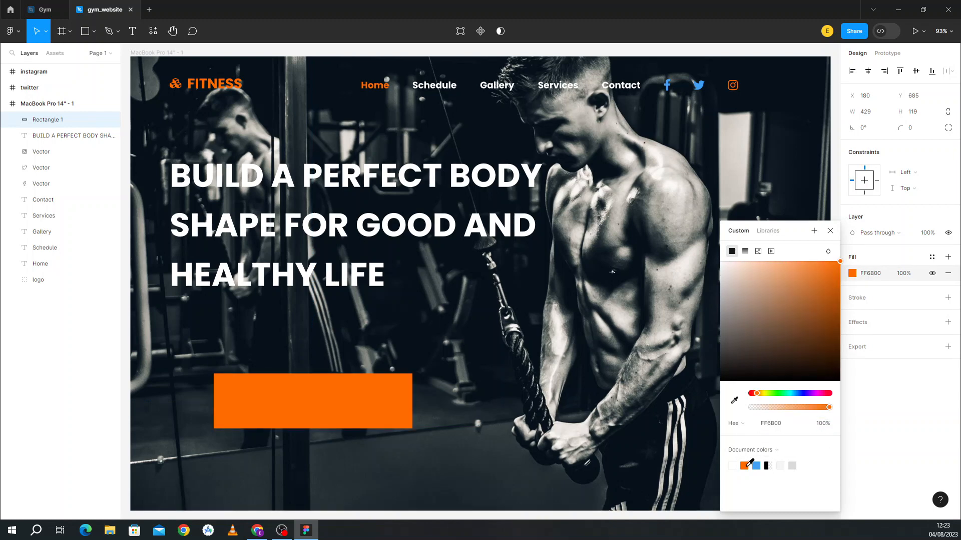
pyautogui.click(131, 32)
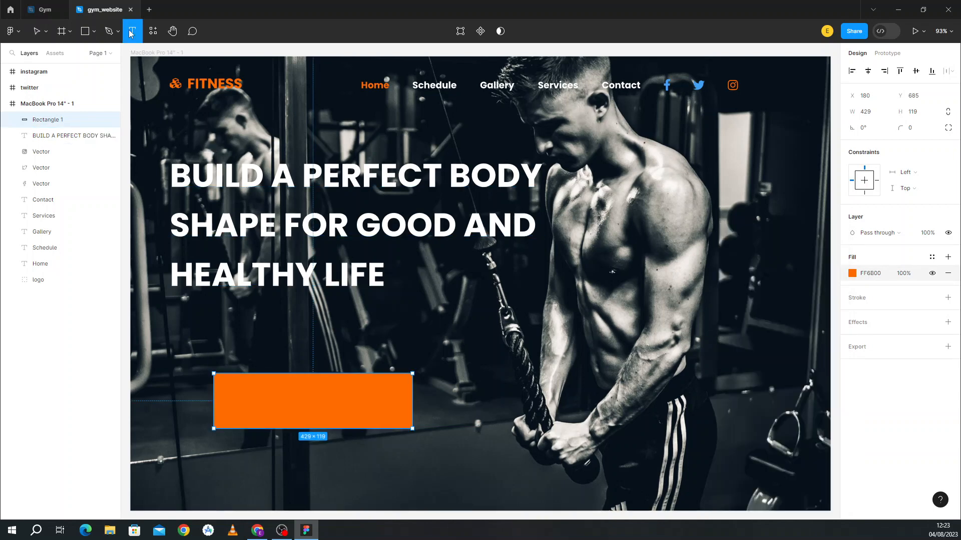
# Step: Add 'Become a Member' text at font size 30 and centre it on the orange rectangle
pyautogui.click(235, 396)
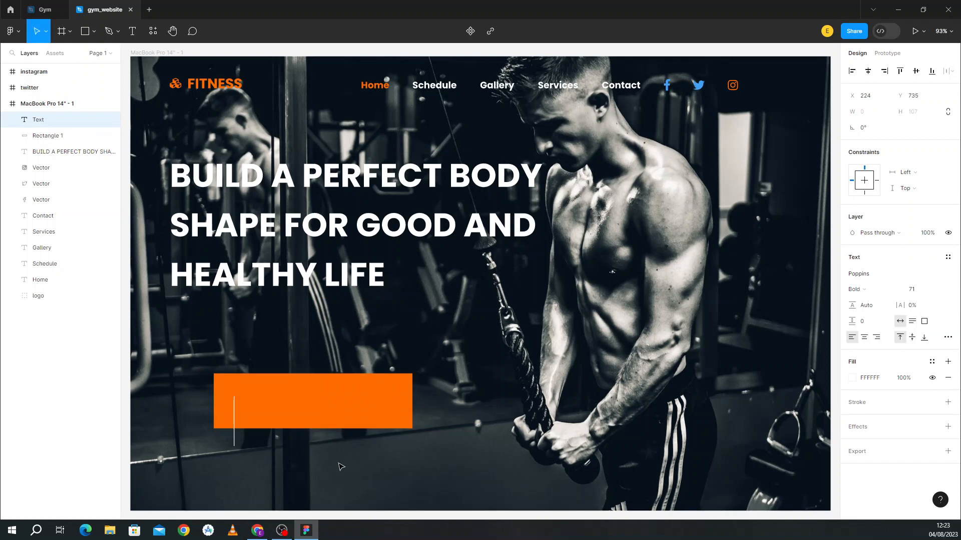
pyautogui.write('Become ')
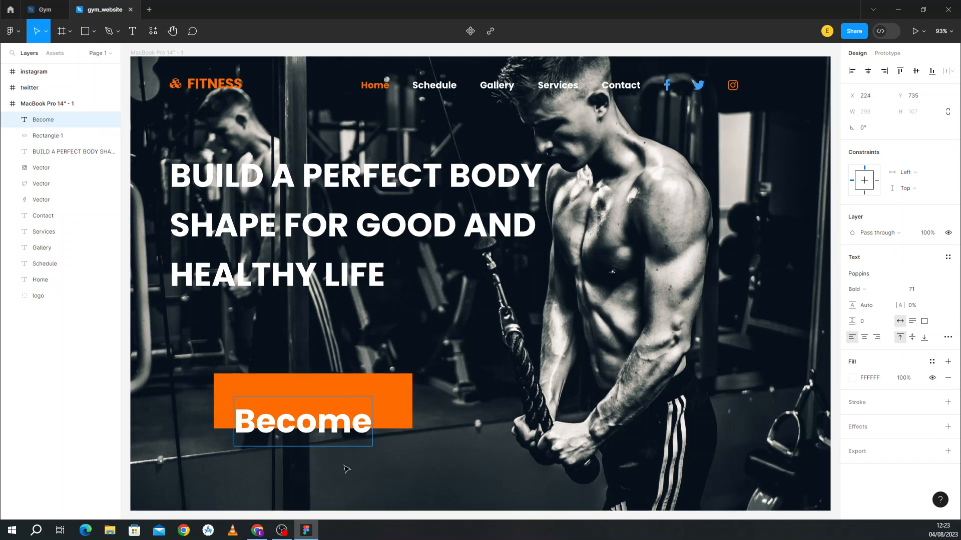
pyautogui.write('a Mem')
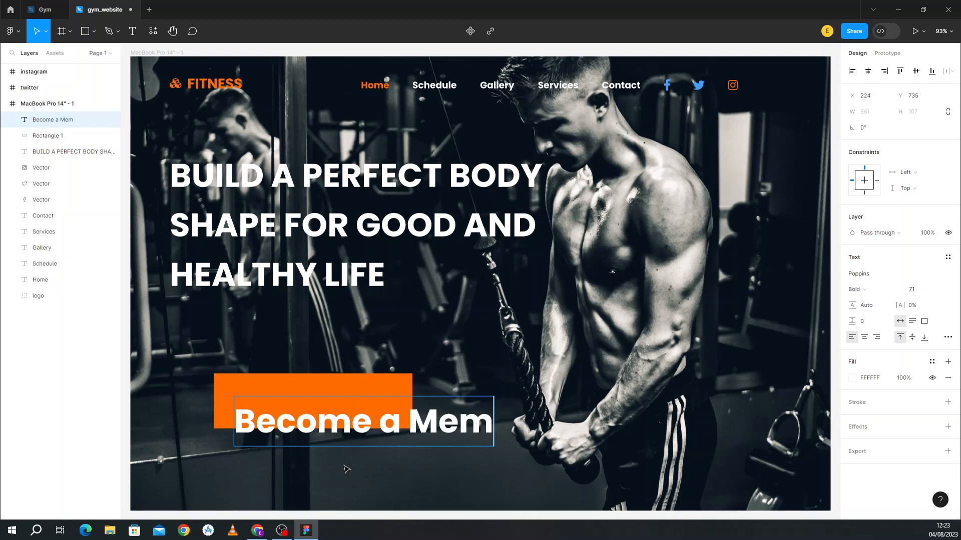
pyautogui.write('ber')
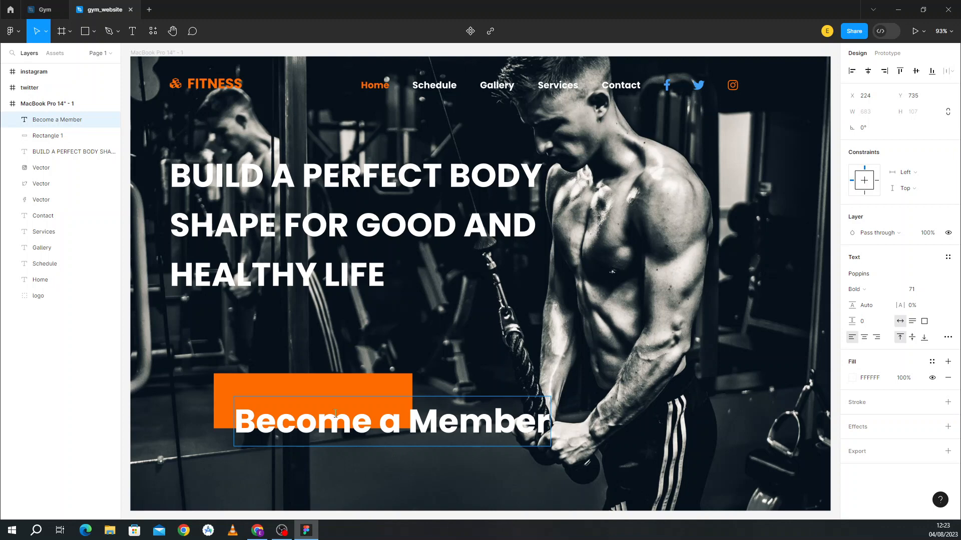
pyautogui.click(912, 293)
pyautogui.write('30')
pyautogui.press('Escape')
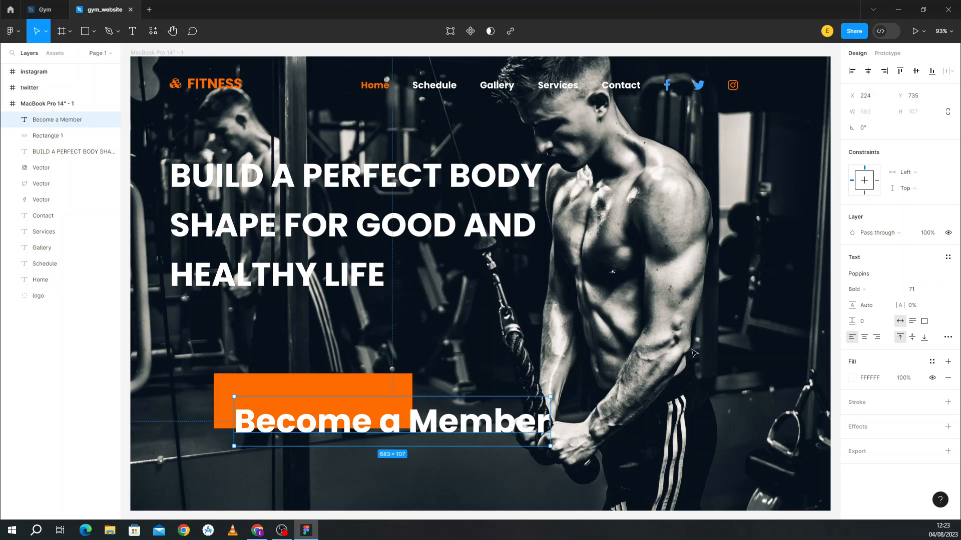
pyautogui.click(923, 293)
pyautogui.write('30')
pyautogui.press('Return')
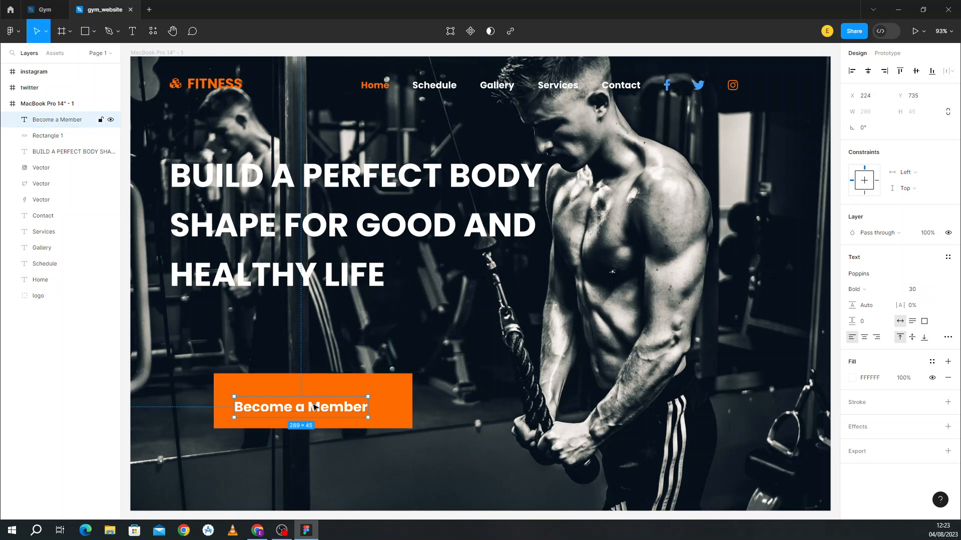
pyautogui.moveTo(307, 409); pyautogui.dragTo(321, 402)
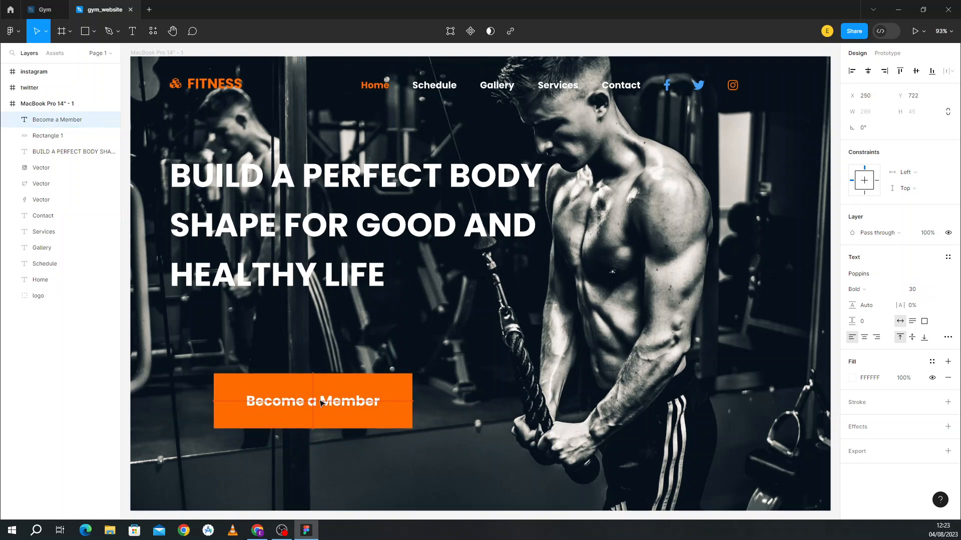
pyautogui.click(470, 413)
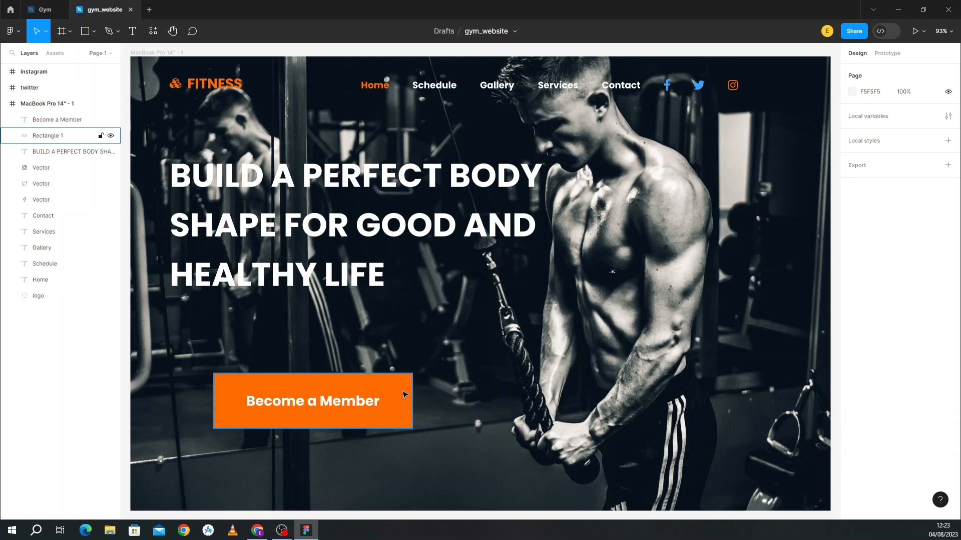
# Step: Give the orange button rectangle a corner radius of 10, then view the Gym reference
pyautogui.click(386, 391)
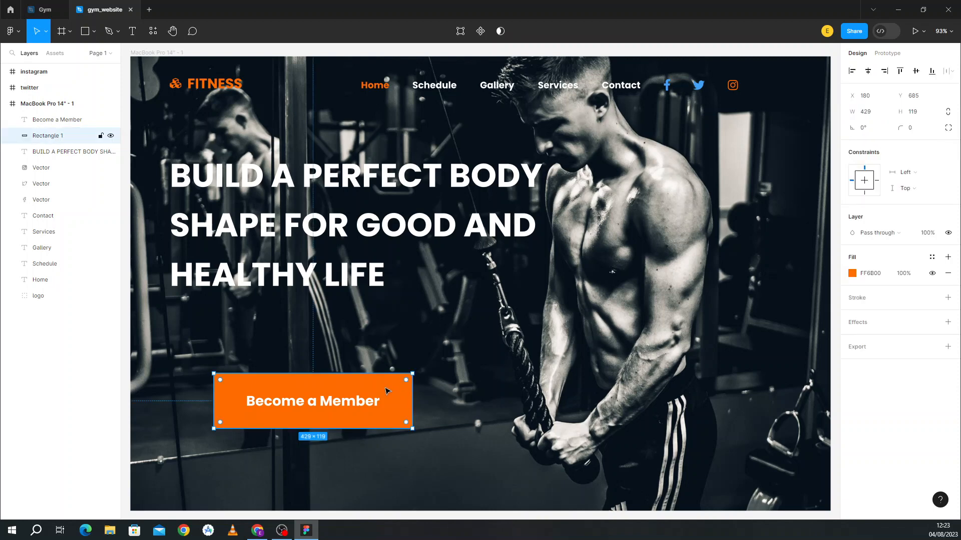
pyautogui.click(916, 131)
pyautogui.write('10')
pyautogui.click(694, 215)
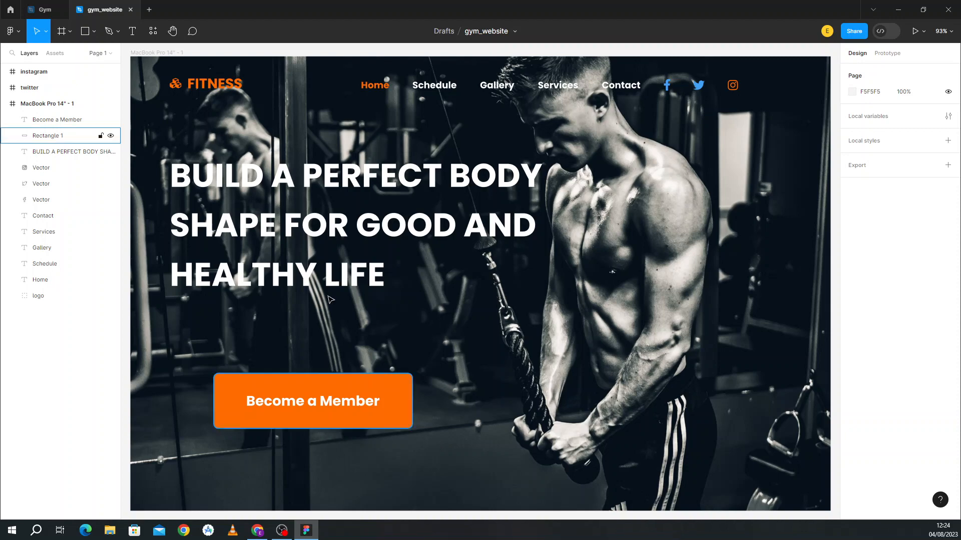
pyautogui.click(44, 7)
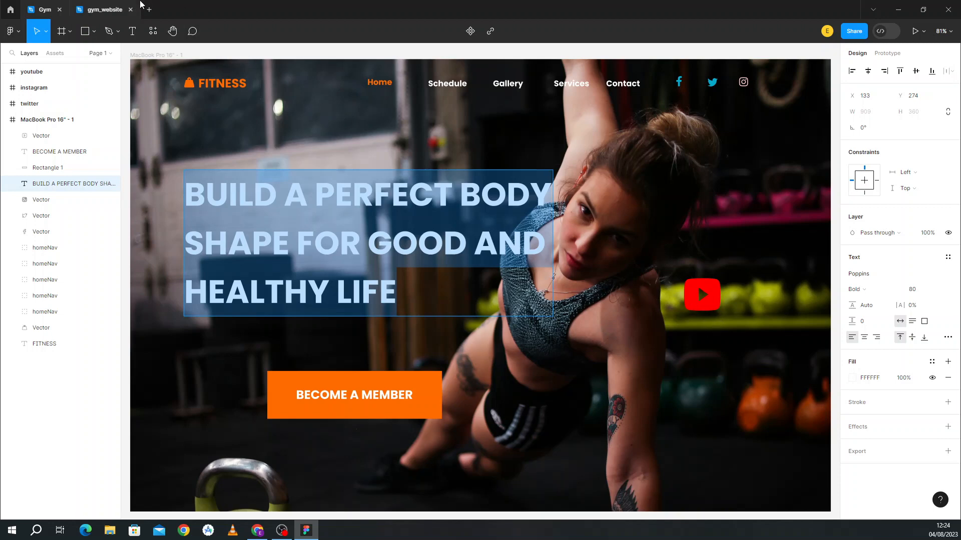
# Step: Back in gym_website, insert the YouTube icon from the Font Awesome Icons plugin by searching 'you'
pyautogui.click(104, 10)
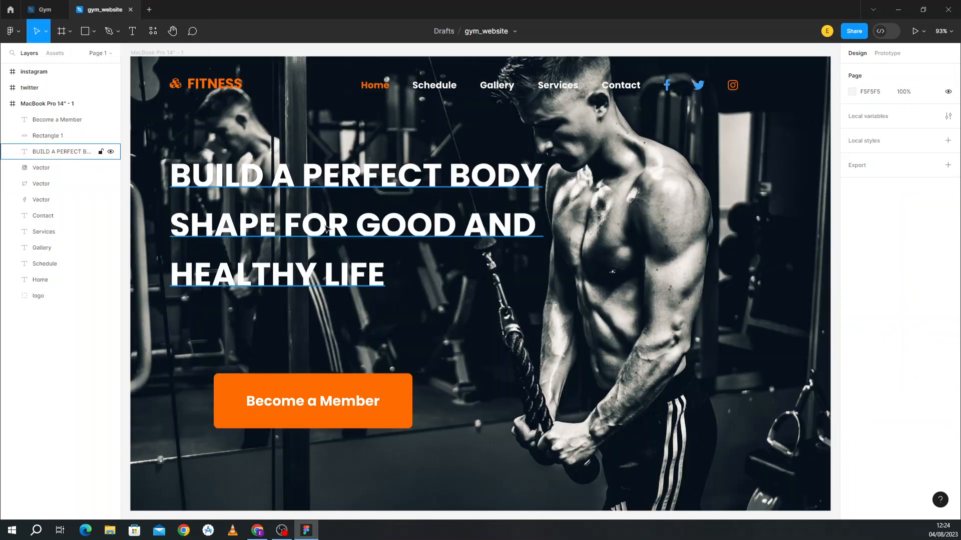
pyautogui.rightClick(487, 308)
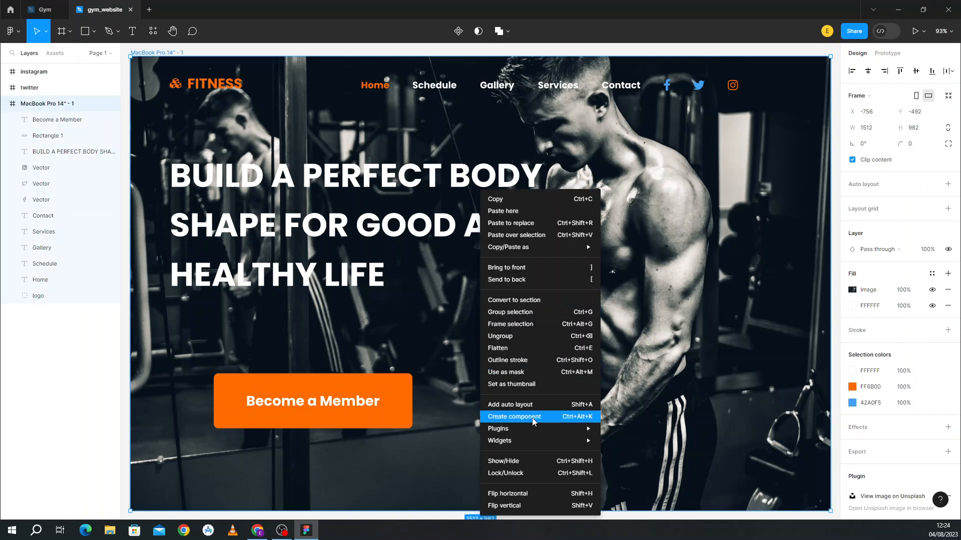
pyautogui.moveTo(560, 433)
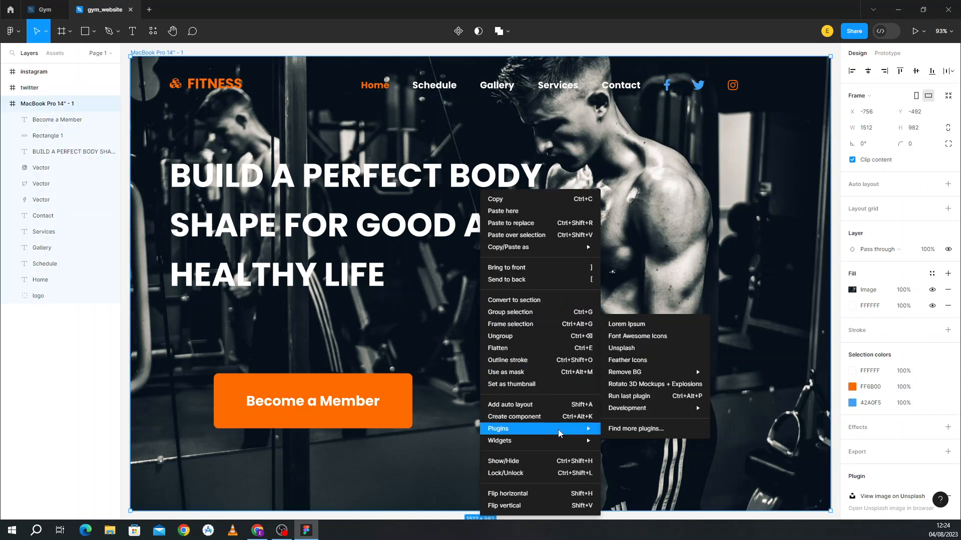
pyautogui.click(644, 340)
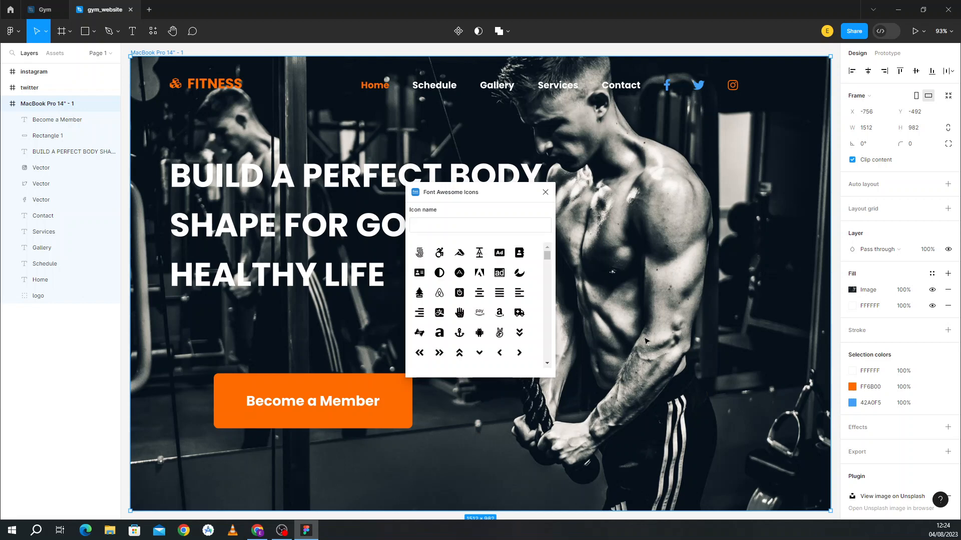
pyautogui.click(443, 227)
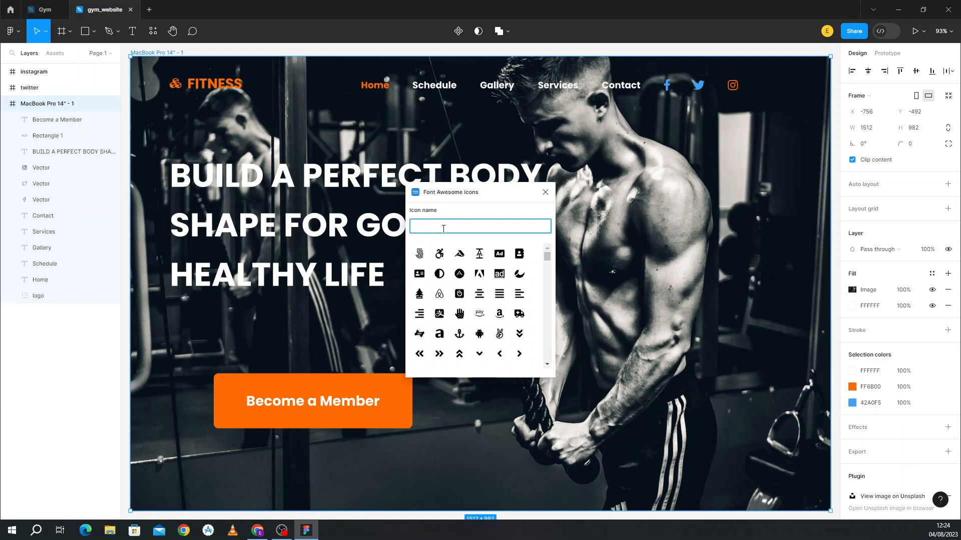
pyautogui.write('you')
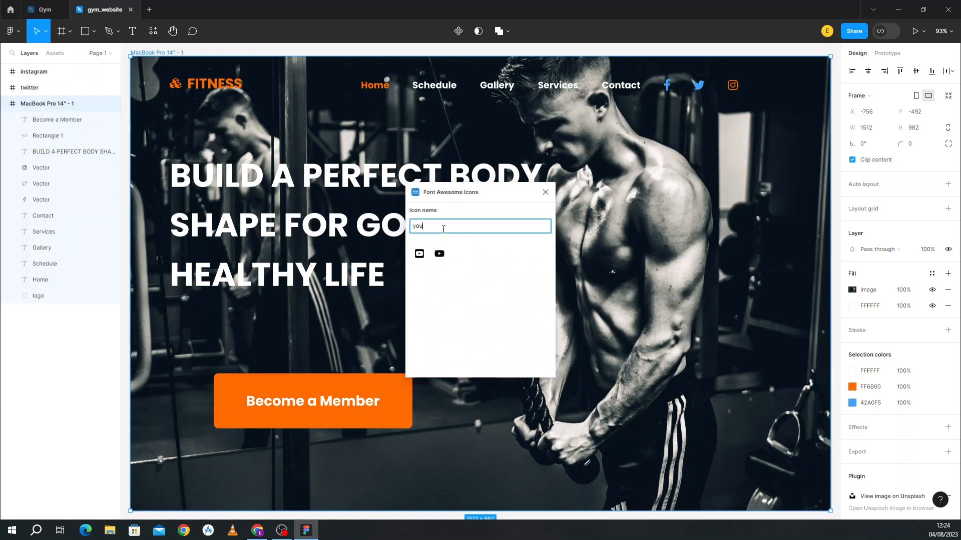
pyautogui.click(440, 254)
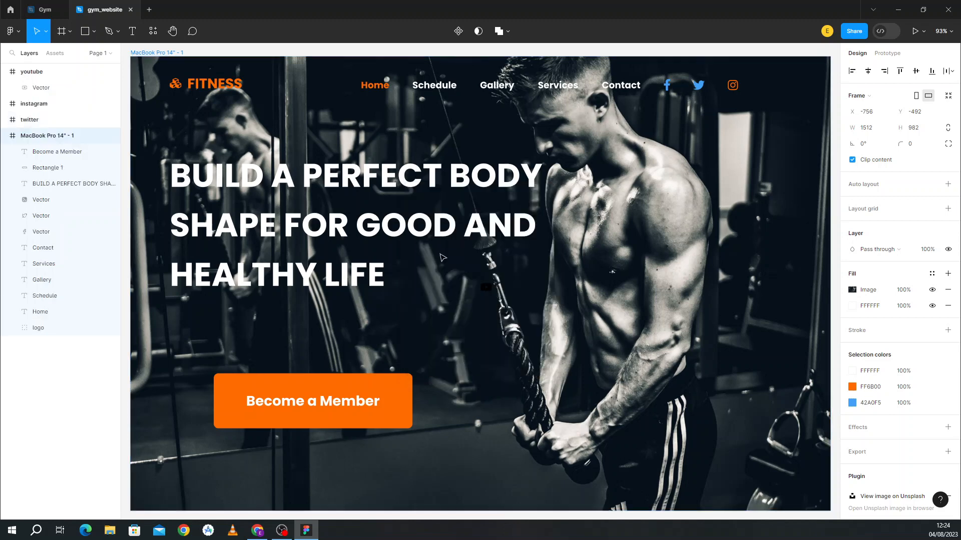
# Step: Colour the YouTube icon's vector red FE0C0C and move it to the hero's right side
pyautogui.click(485, 290)
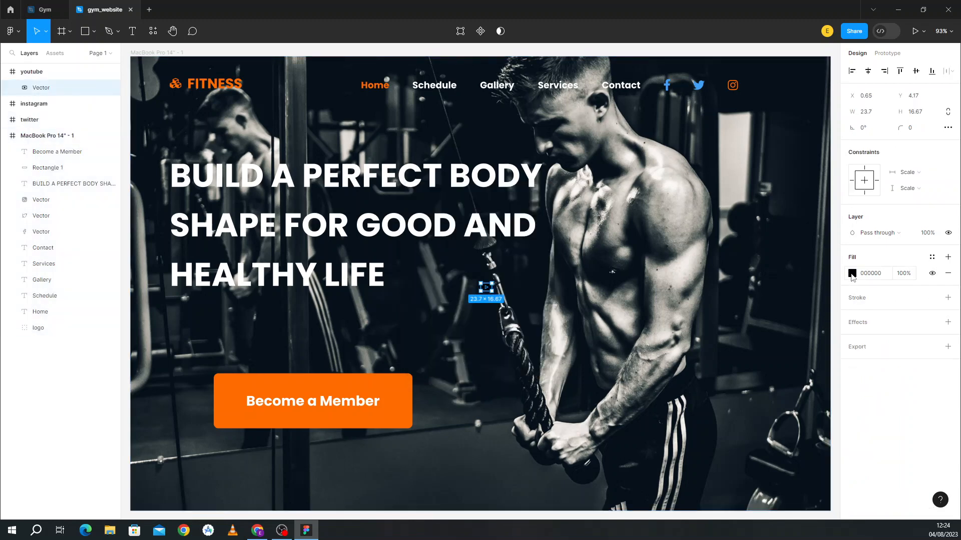
pyautogui.click(852, 273)
pyautogui.moveTo(809, 313); pyautogui.dragTo(839, 264)
pyautogui.click(830, 231)
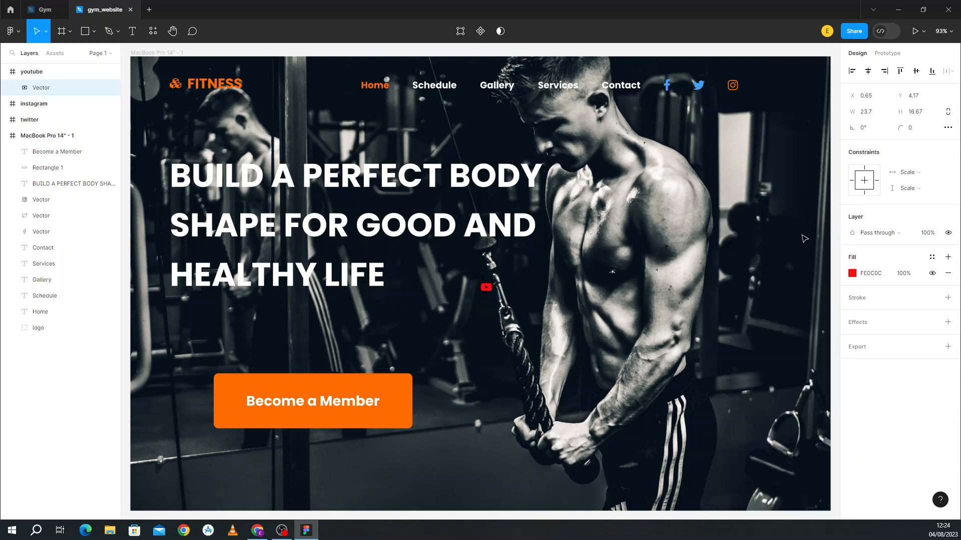
pyautogui.moveTo(486, 289); pyautogui.dragTo(678, 297)
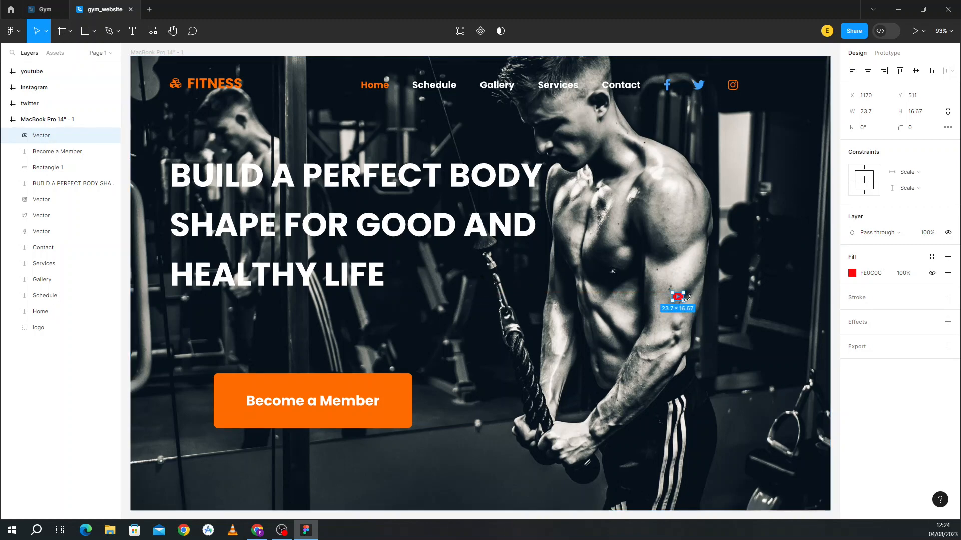
# Step: Resize the YouTube icon to 90×80, matching the Gym reference's play button
pyautogui.click(872, 117)
pyautogui.click(45, 10)
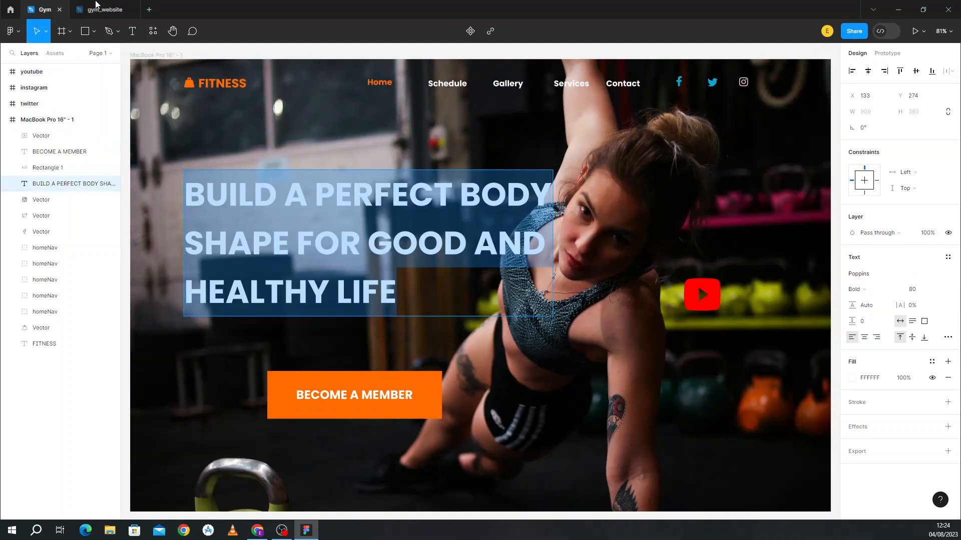
pyautogui.click(691, 307)
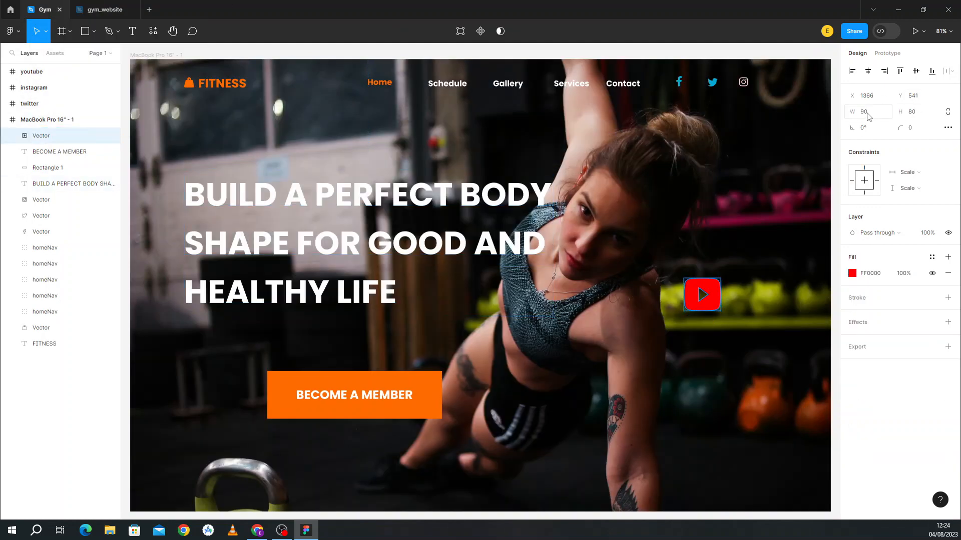
pyautogui.click(105, 9)
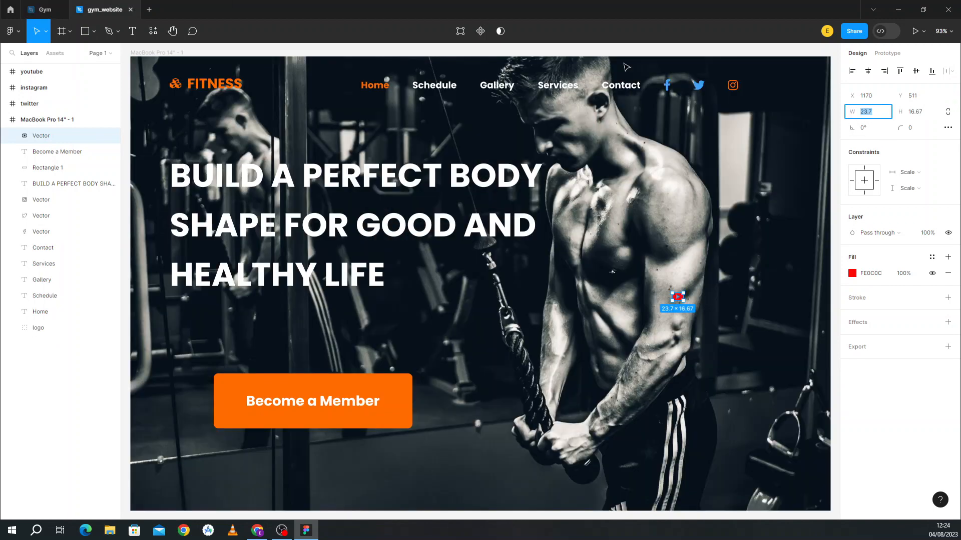
pyautogui.write('90')
pyautogui.click(919, 114)
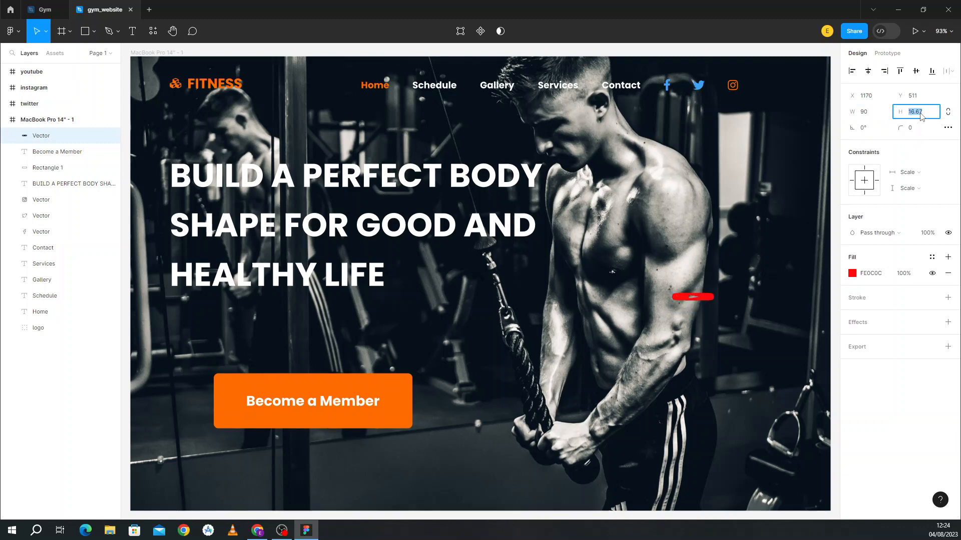
pyautogui.write('80')
pyautogui.press('Return')
pyautogui.press('Escape')
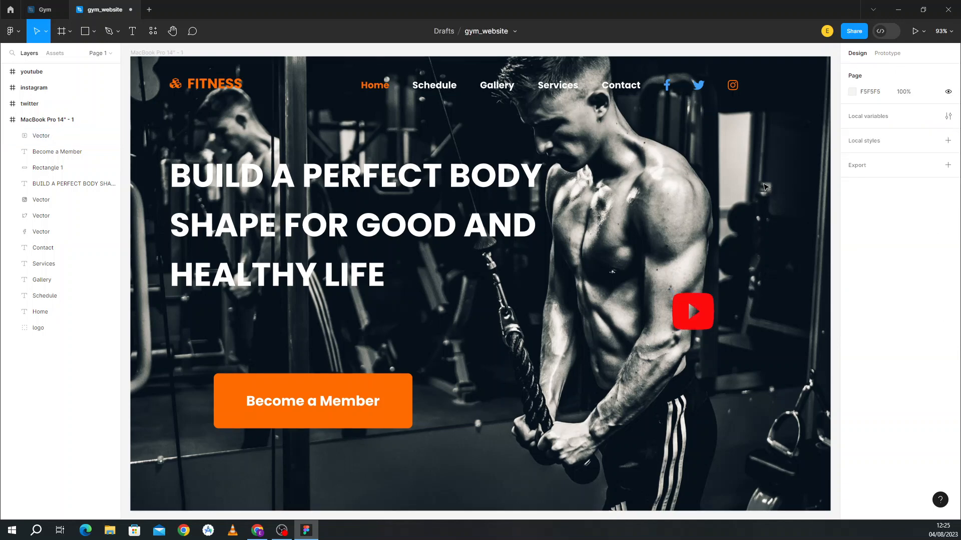
pyautogui.scroll(-3, 515, 484)
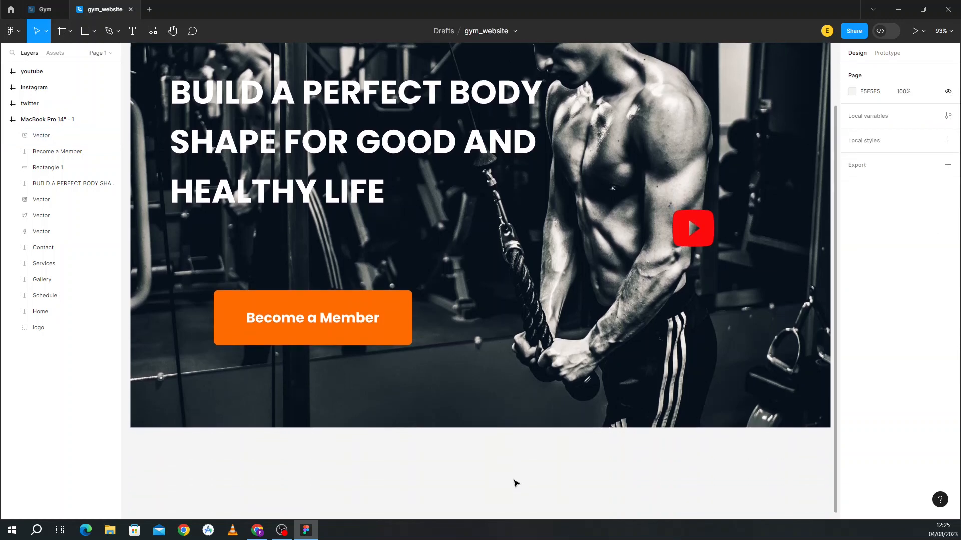
pyautogui.scroll(3, 516, 484)
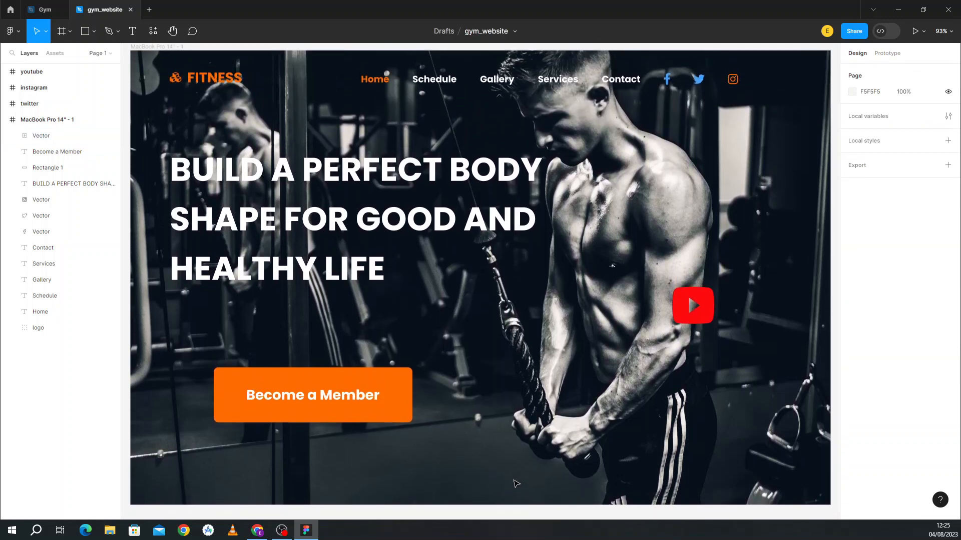
pyautogui.scroll(-1, 516, 484)
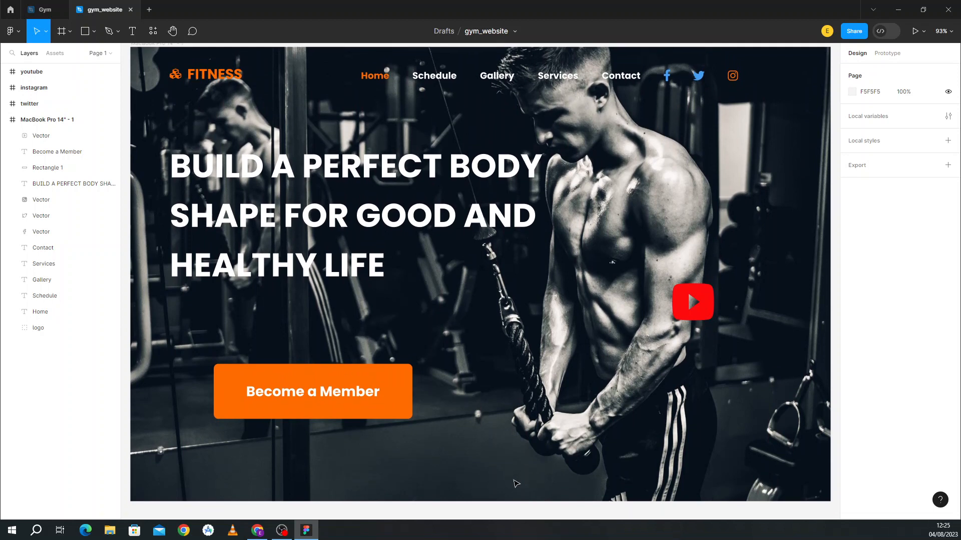
pyautogui.scroll(3, 566, 348)
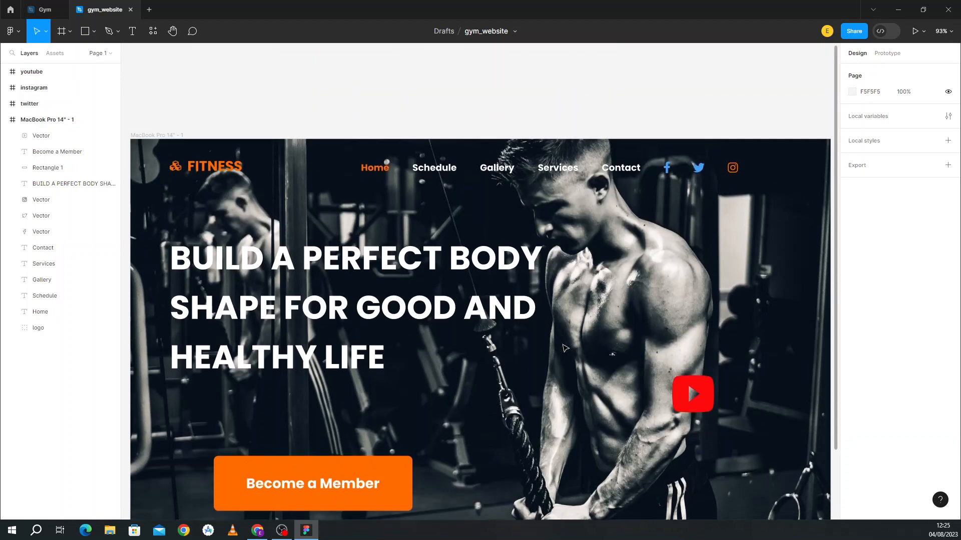
pyautogui.scroll(-3, 566, 348)
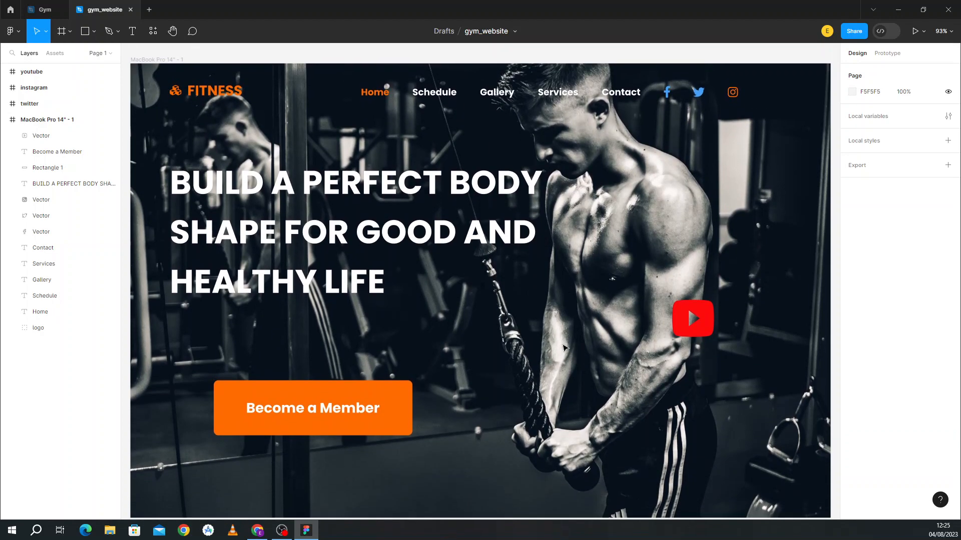
pyautogui.scroll(-1, 563, 348)
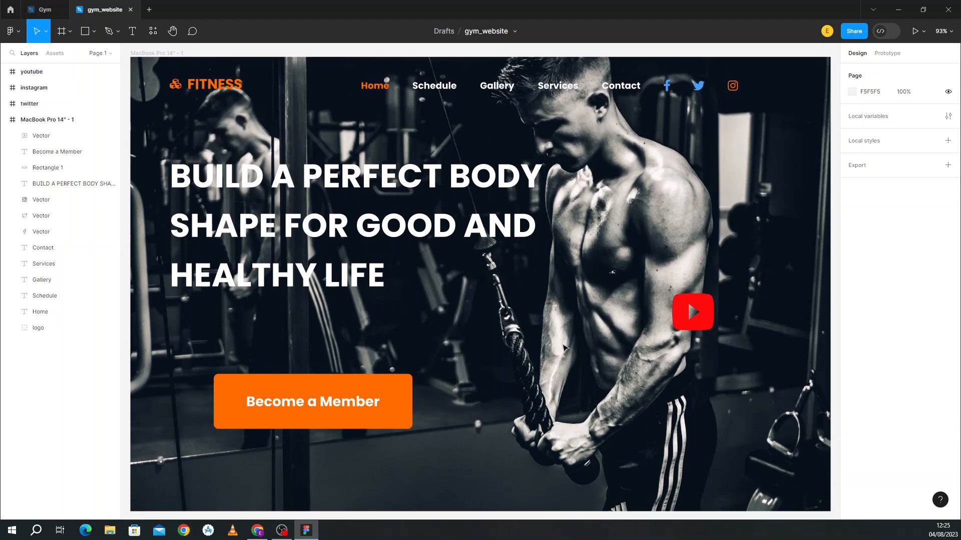